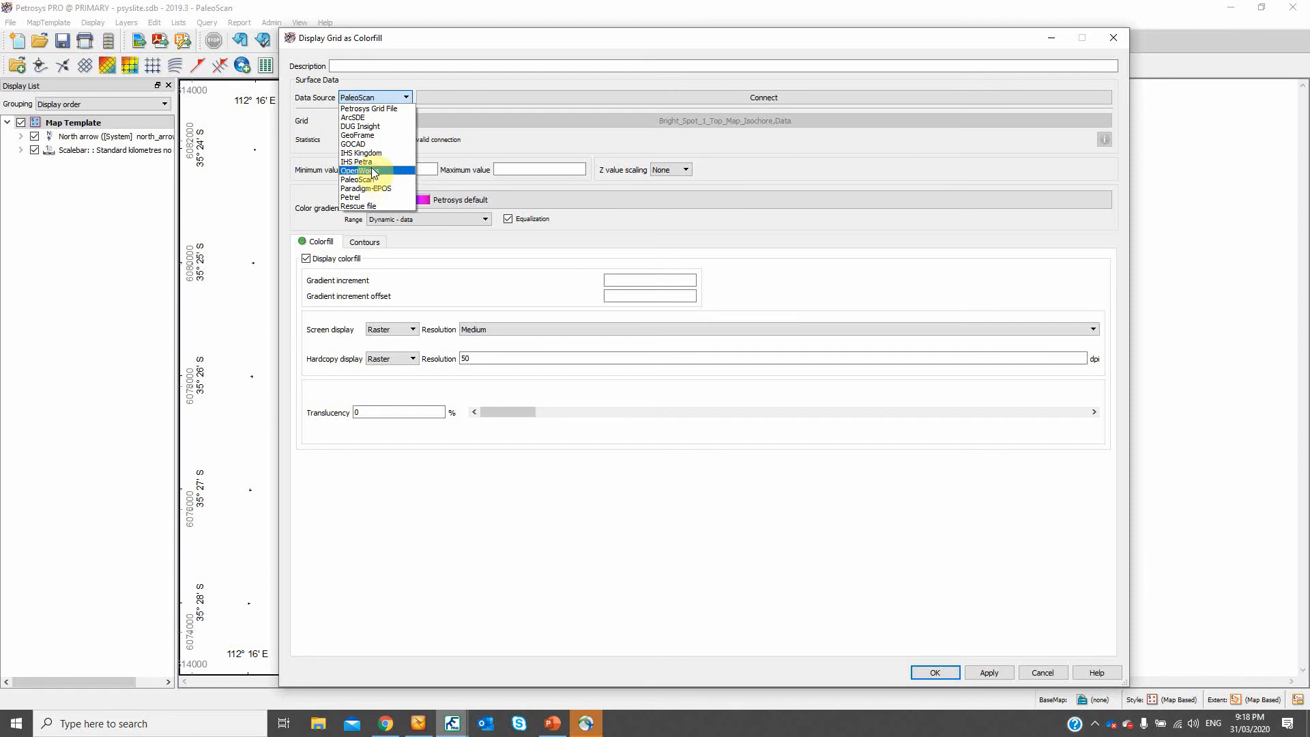
# - Set the colorfill's data source to PaleoScan and connect it to the PaleoScan_Demo_Project_F03 project
pyautogui.click(373, 179)
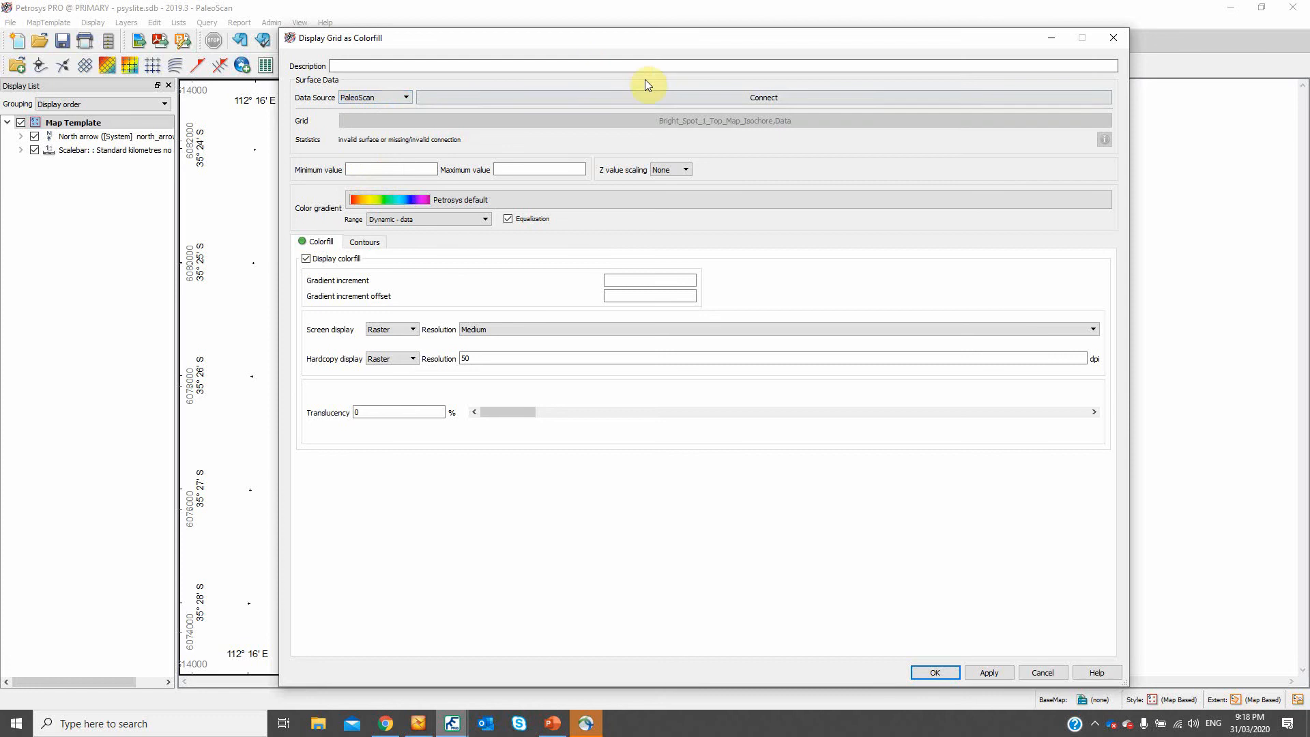
pyautogui.click(706, 103)
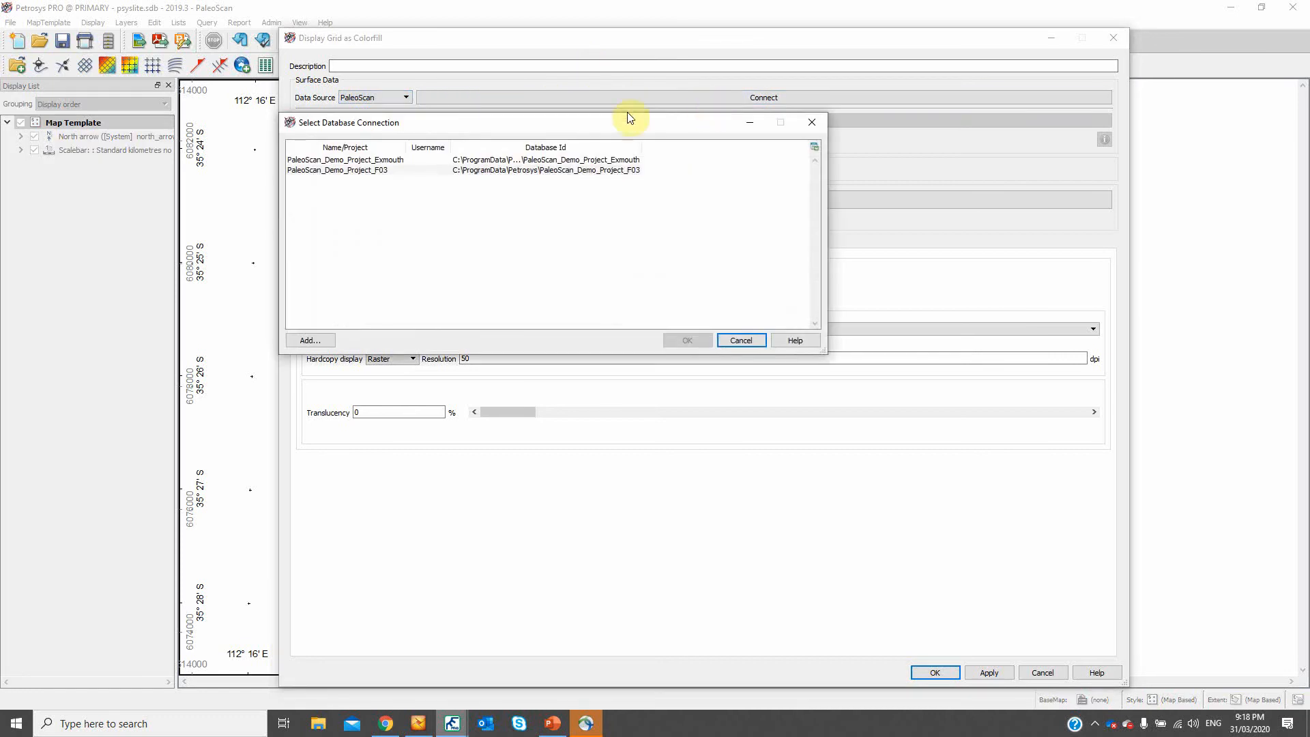
pyautogui.click(353, 170)
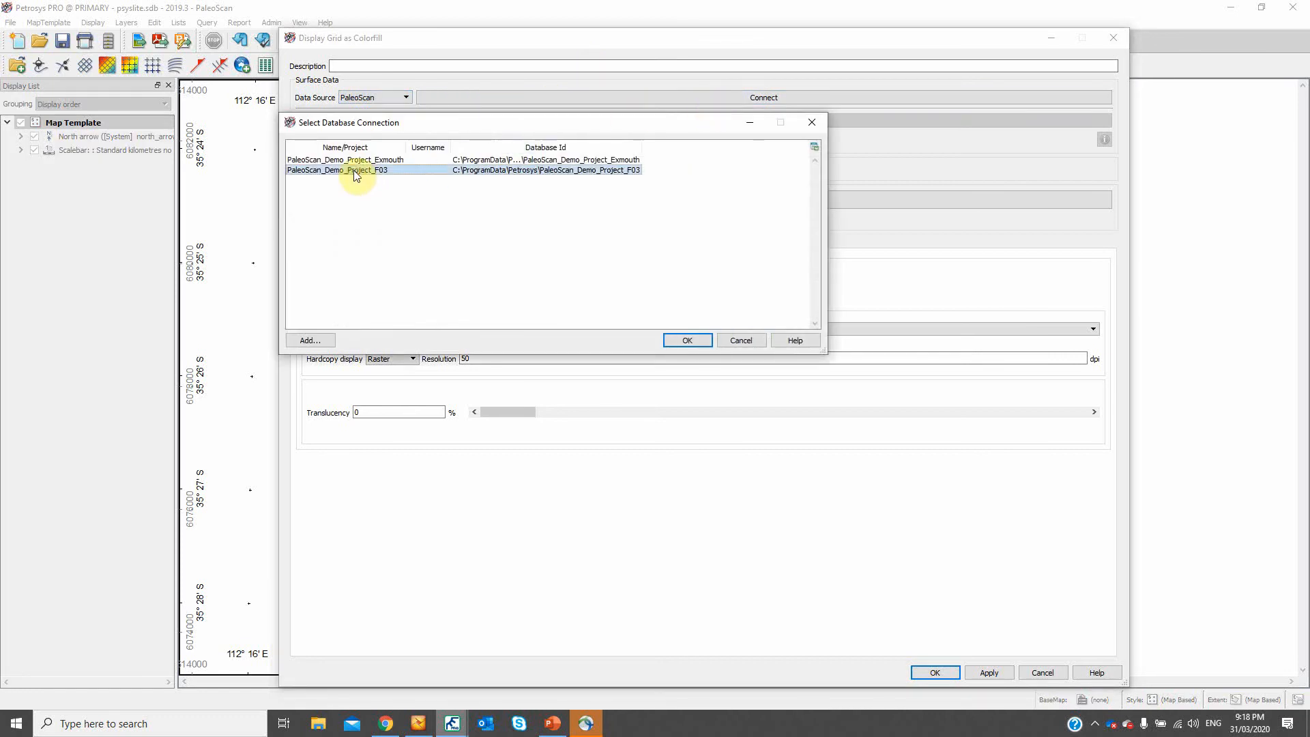
pyautogui.click(690, 346)
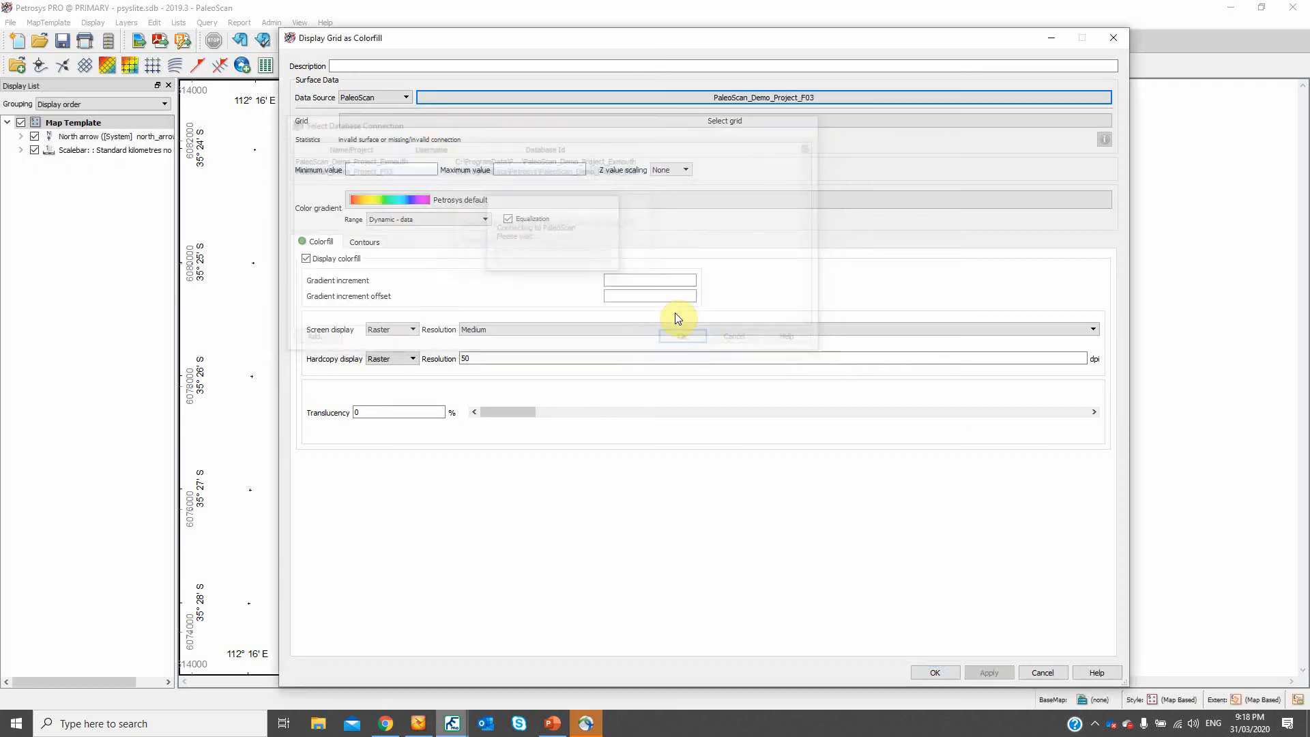
# - Display the Channel_Top_Map_Isochore grid in Data display mode as a colorfill on the map
pyautogui.click(667, 127)
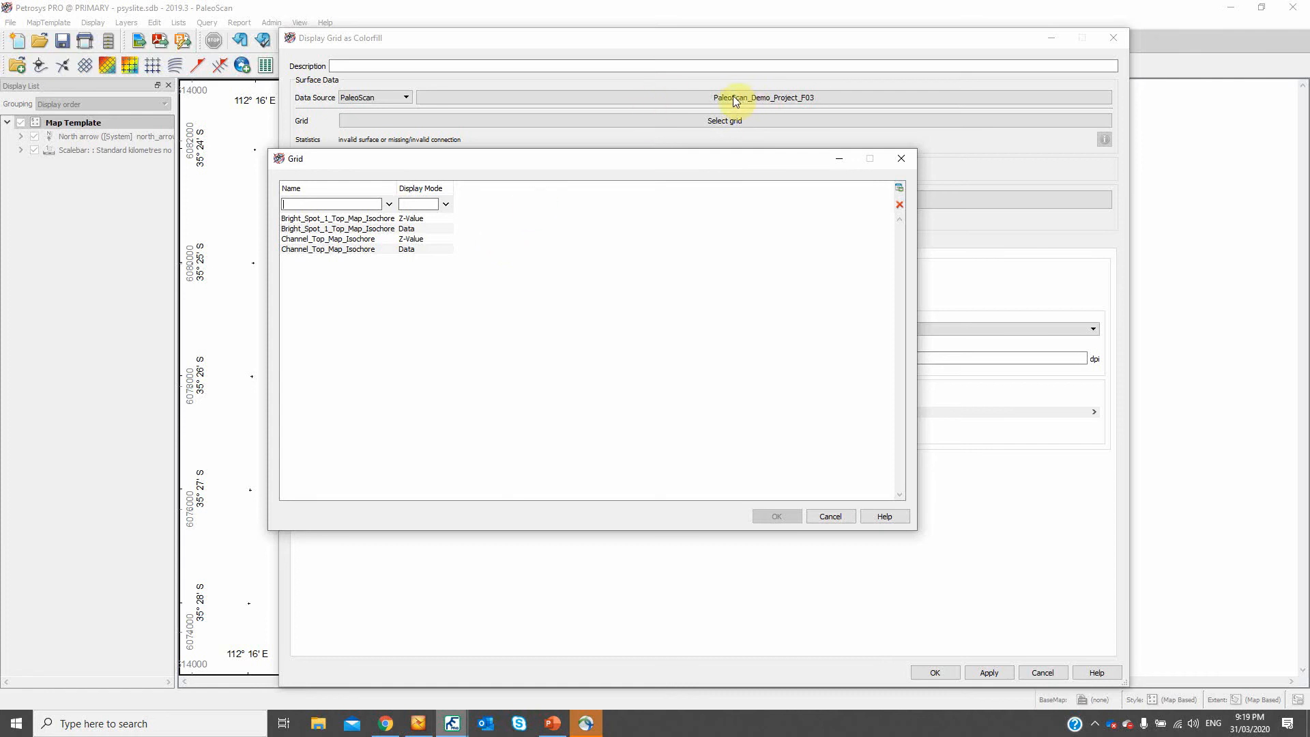
pyautogui.click(349, 249)
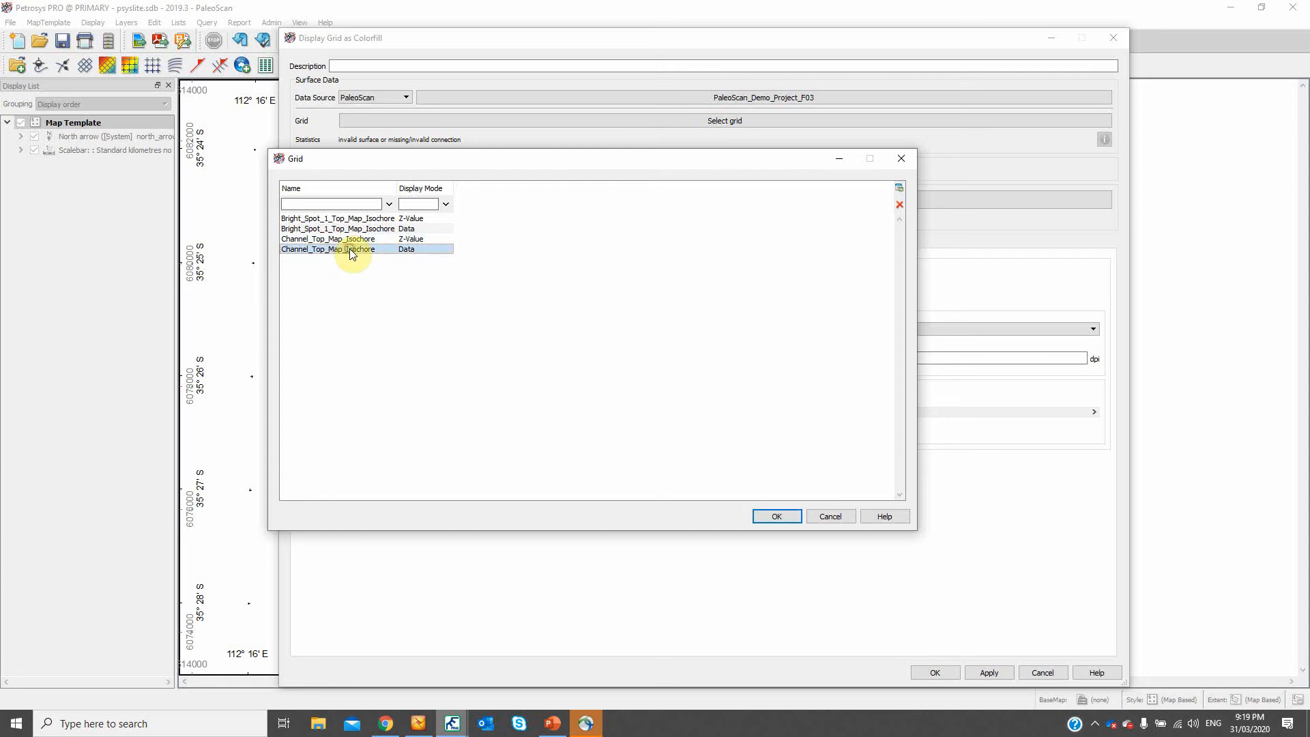
pyautogui.click(769, 515)
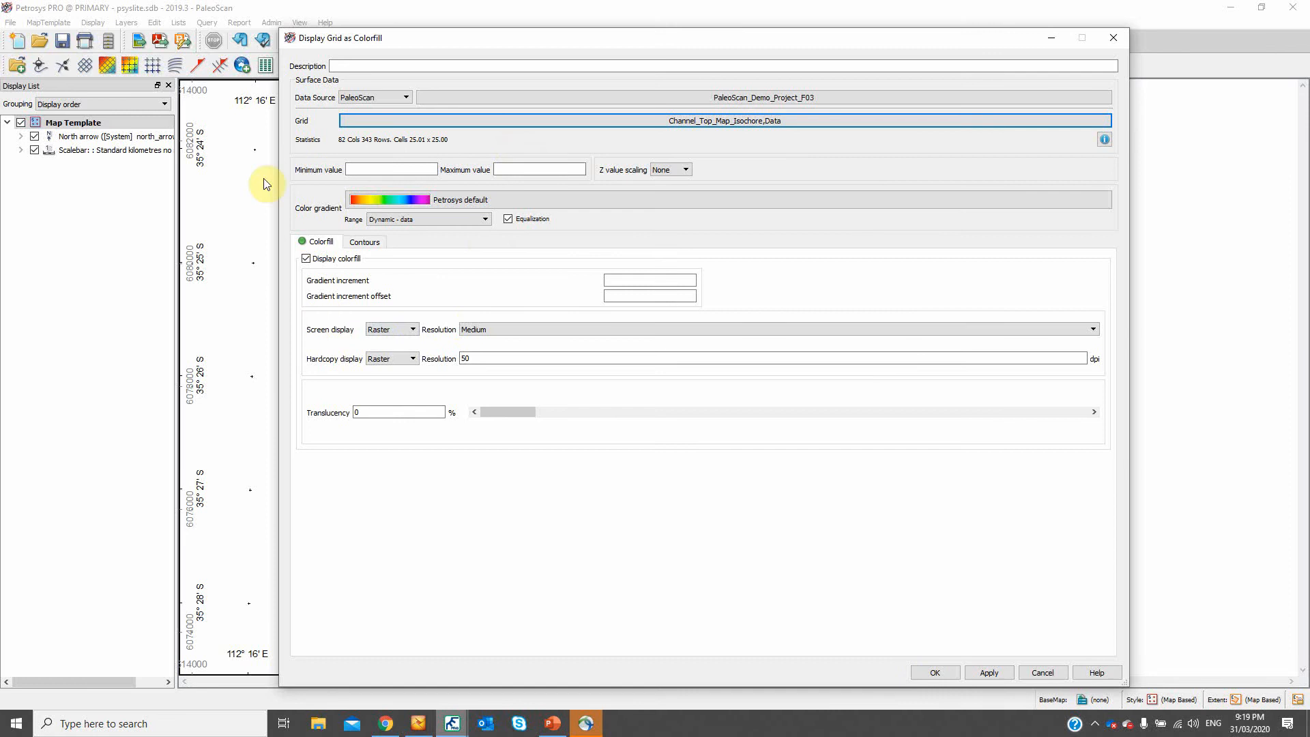
pyautogui.click(935, 673)
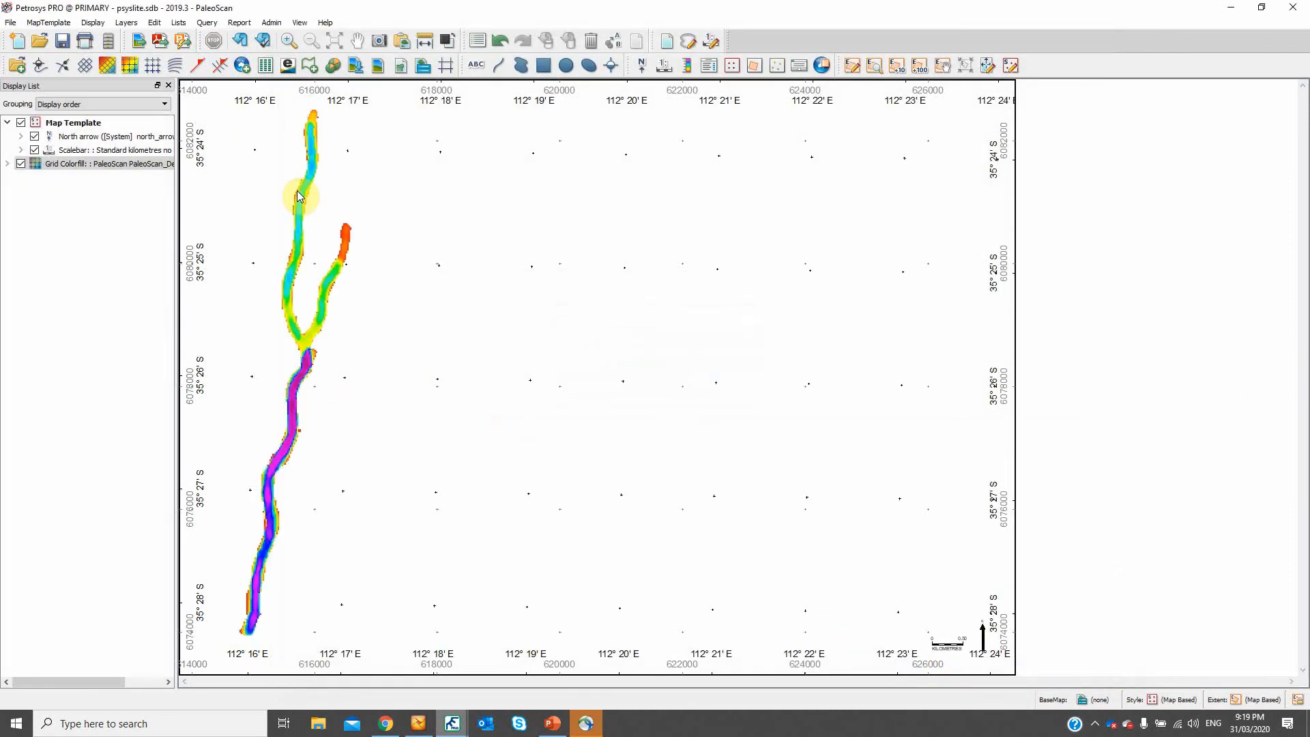
# - Add a second grid colorfill to the map using Bright_Spot_1_Top_Map_Isochore in Data display mode
pyautogui.click(130, 65)
pyautogui.click(432, 123)
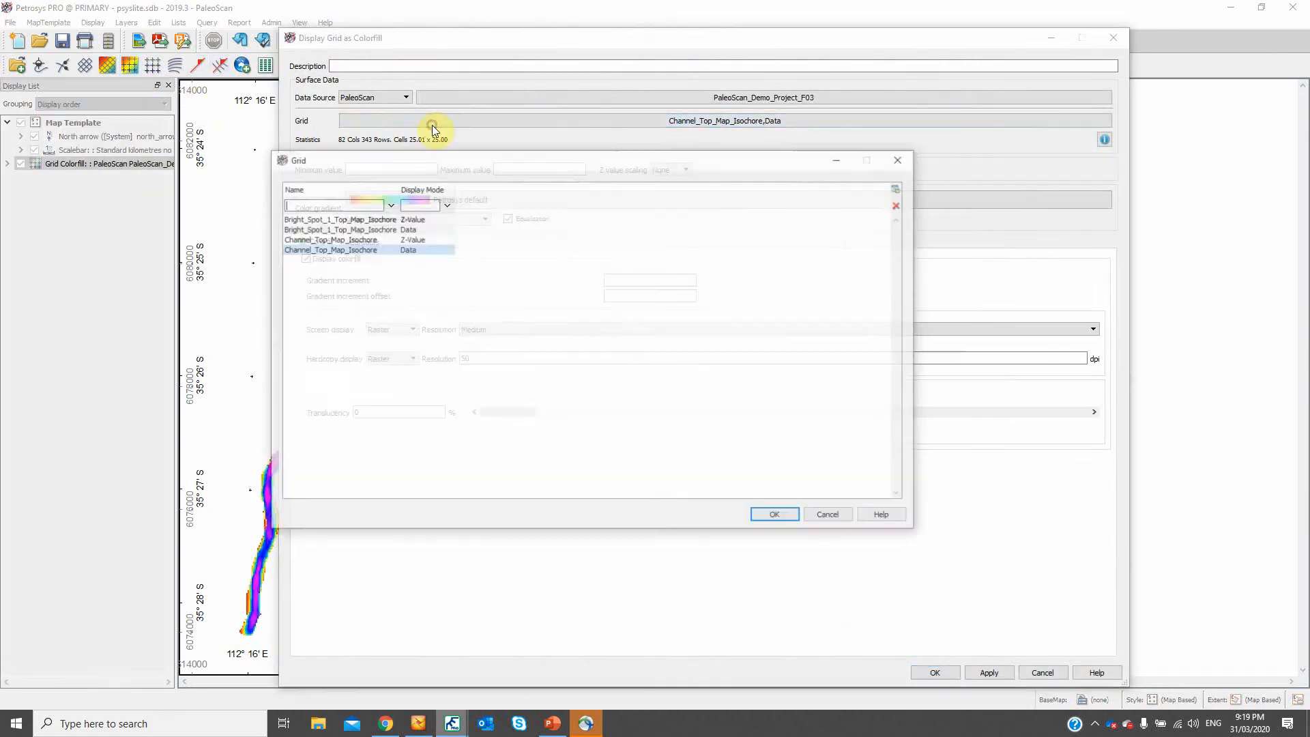
pyautogui.click(378, 228)
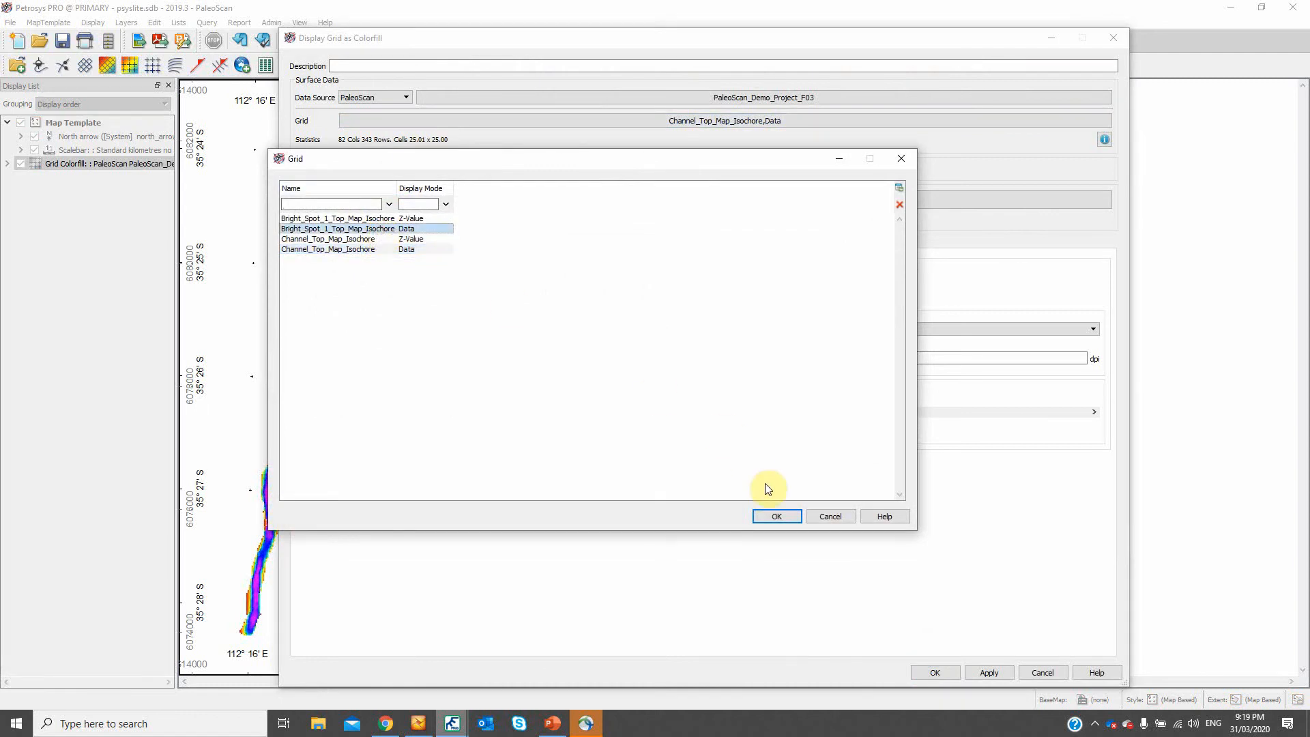
pyautogui.click(777, 516)
pyautogui.click(935, 672)
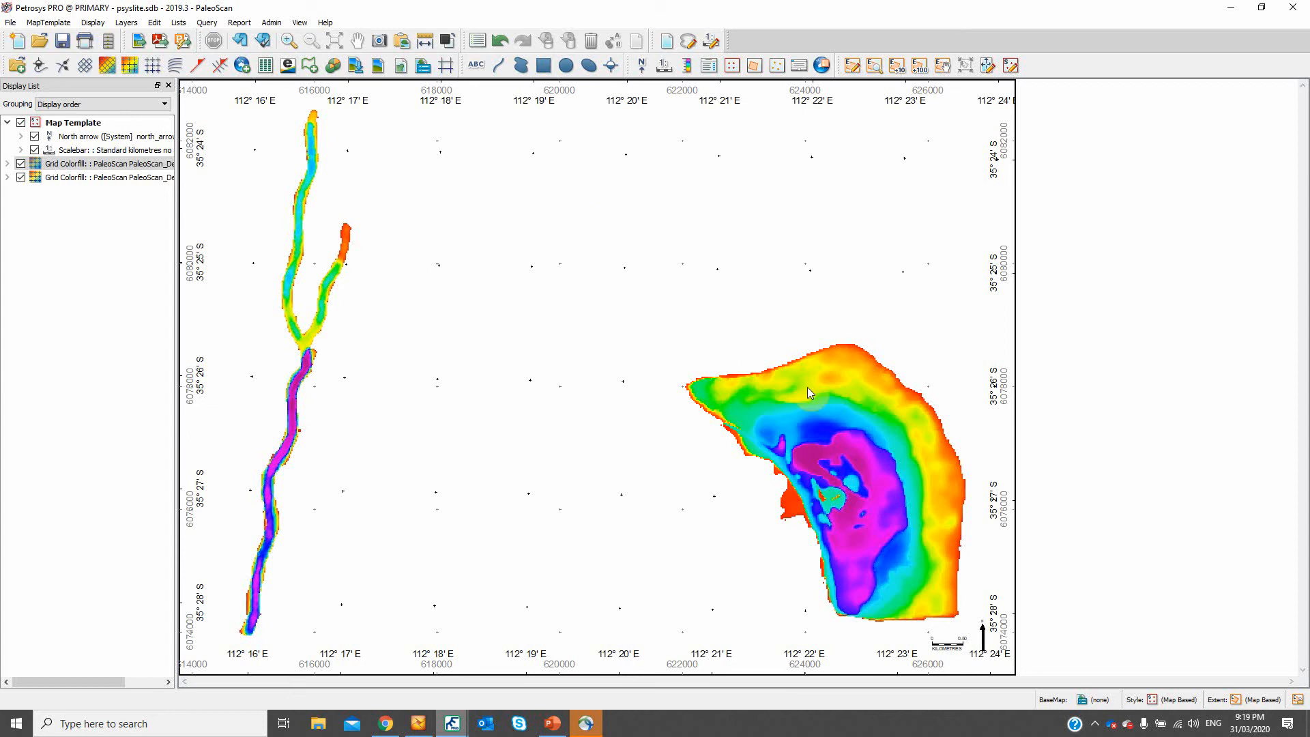
# - Review the output data sources available for exporting the Bright_Spot_1_Top_Map_Isochore grid, and close the export without saving
pyautogui.scroll(2, 807, 387)
pyautogui.scroll(2, 944, 424)
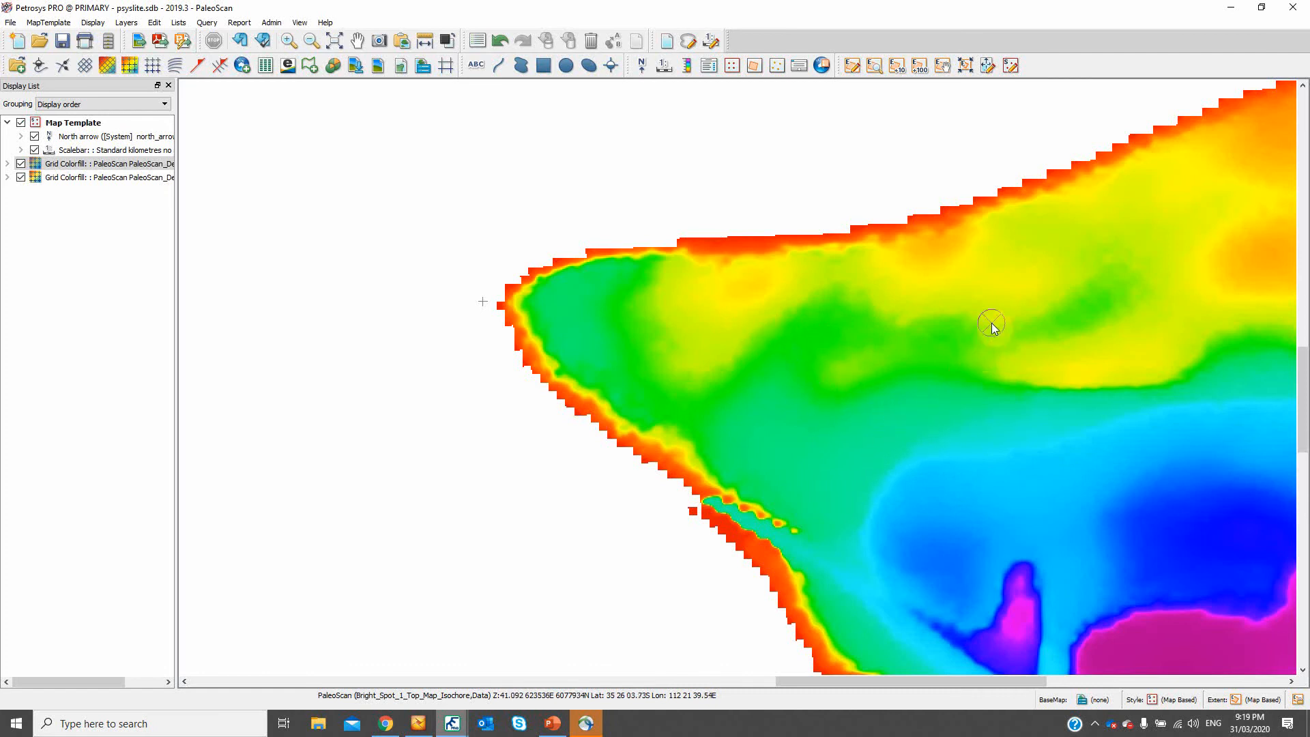
pyautogui.rightClick(742, 347)
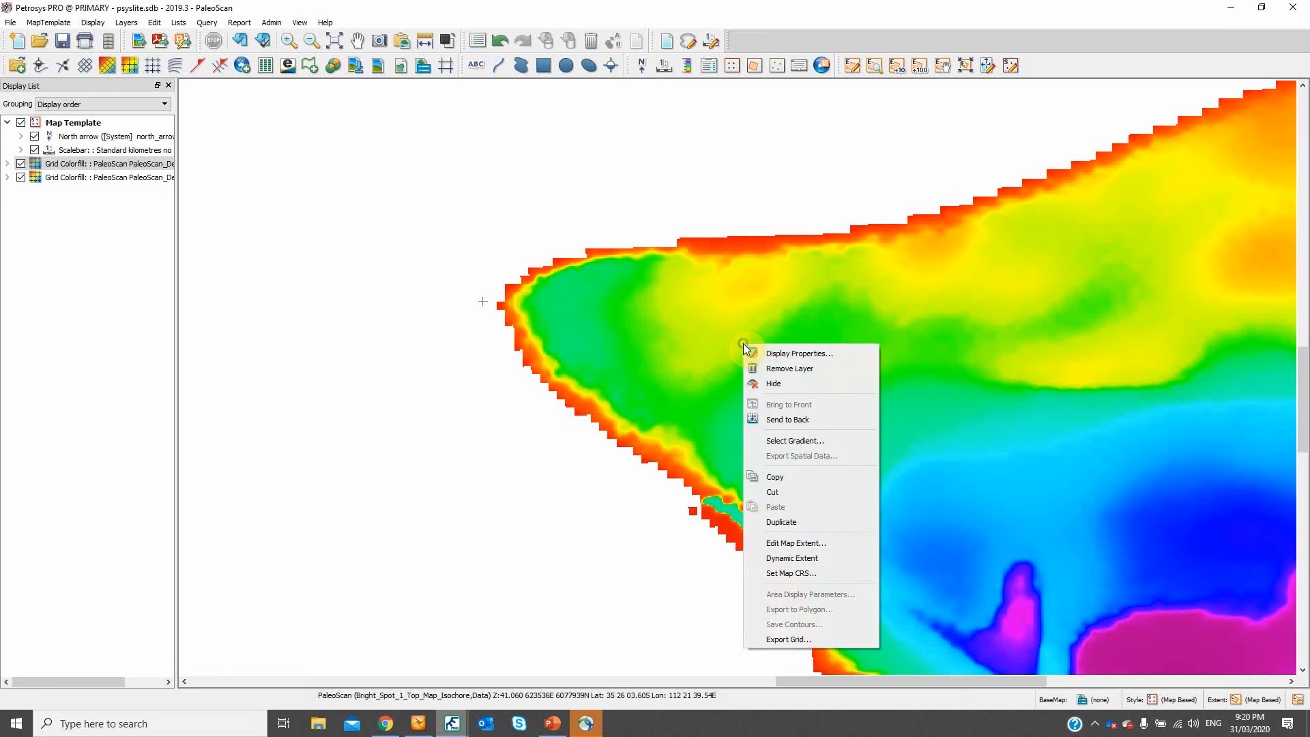
pyautogui.click(787, 640)
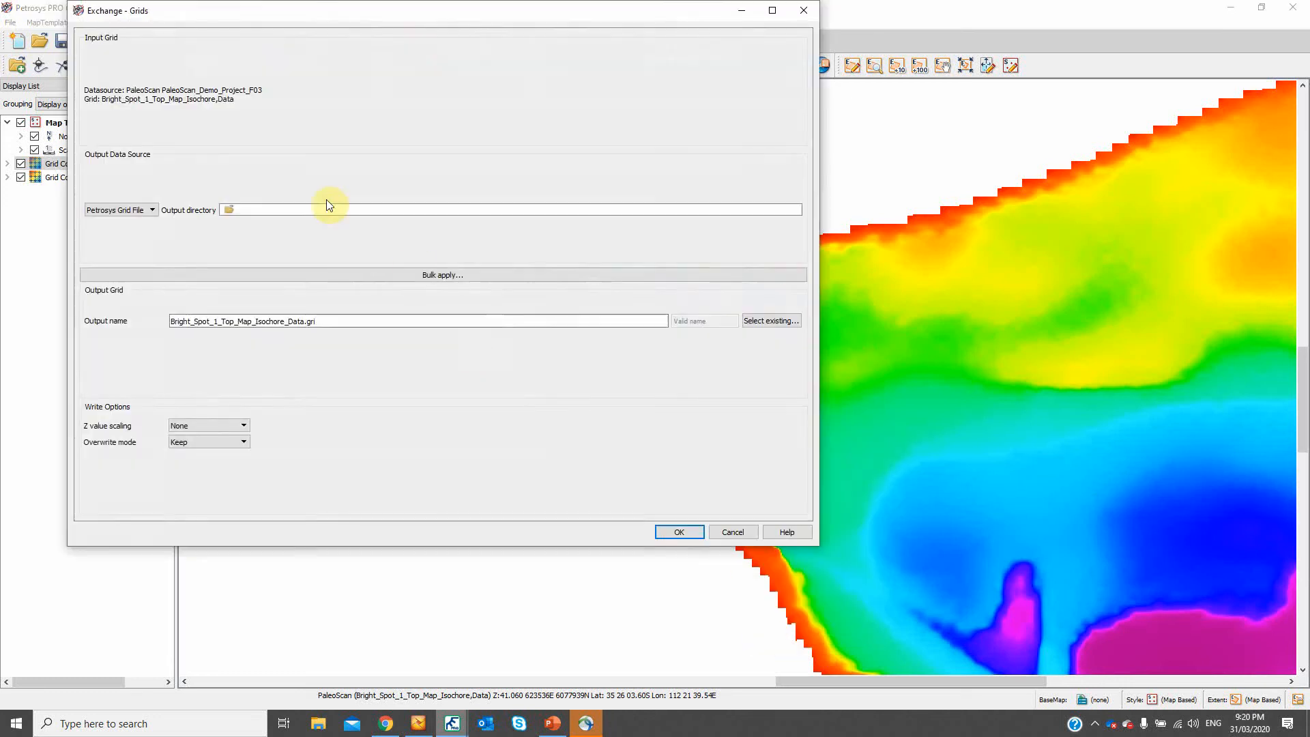
pyautogui.click(116, 211)
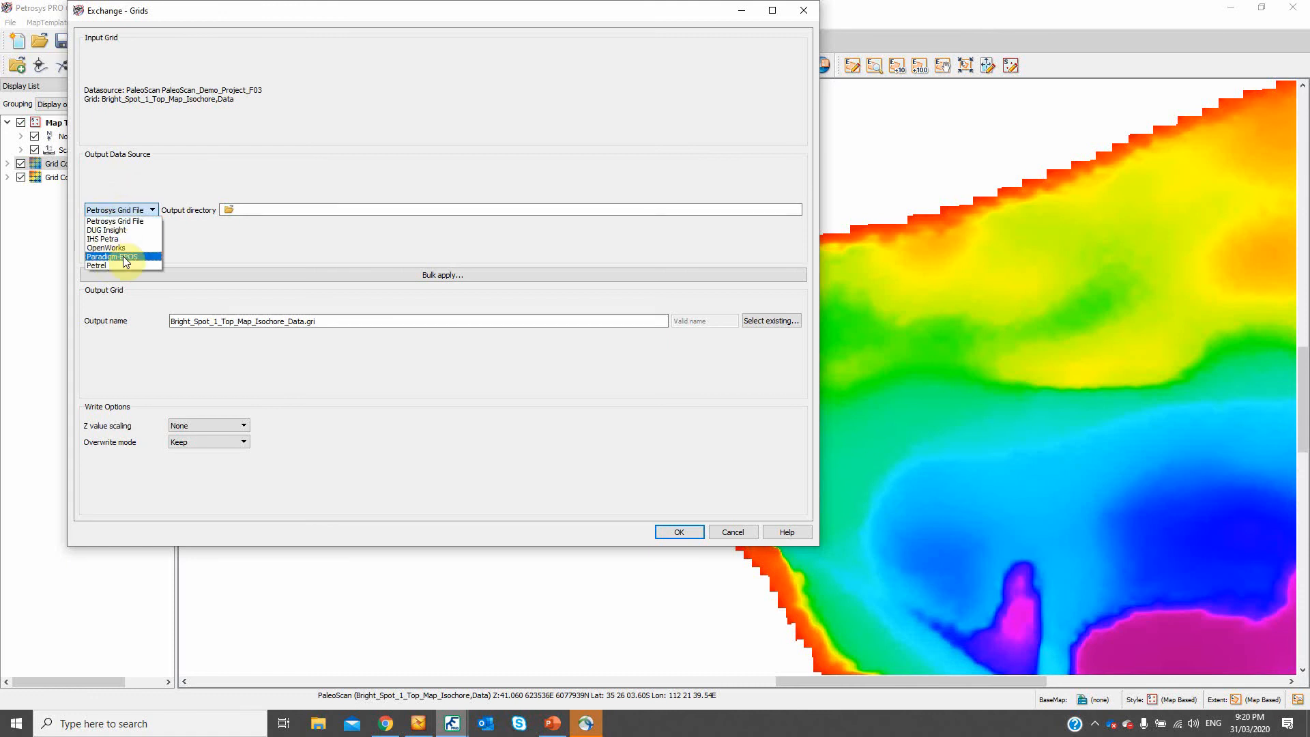
pyautogui.click(805, 15)
pyautogui.click(804, 12)
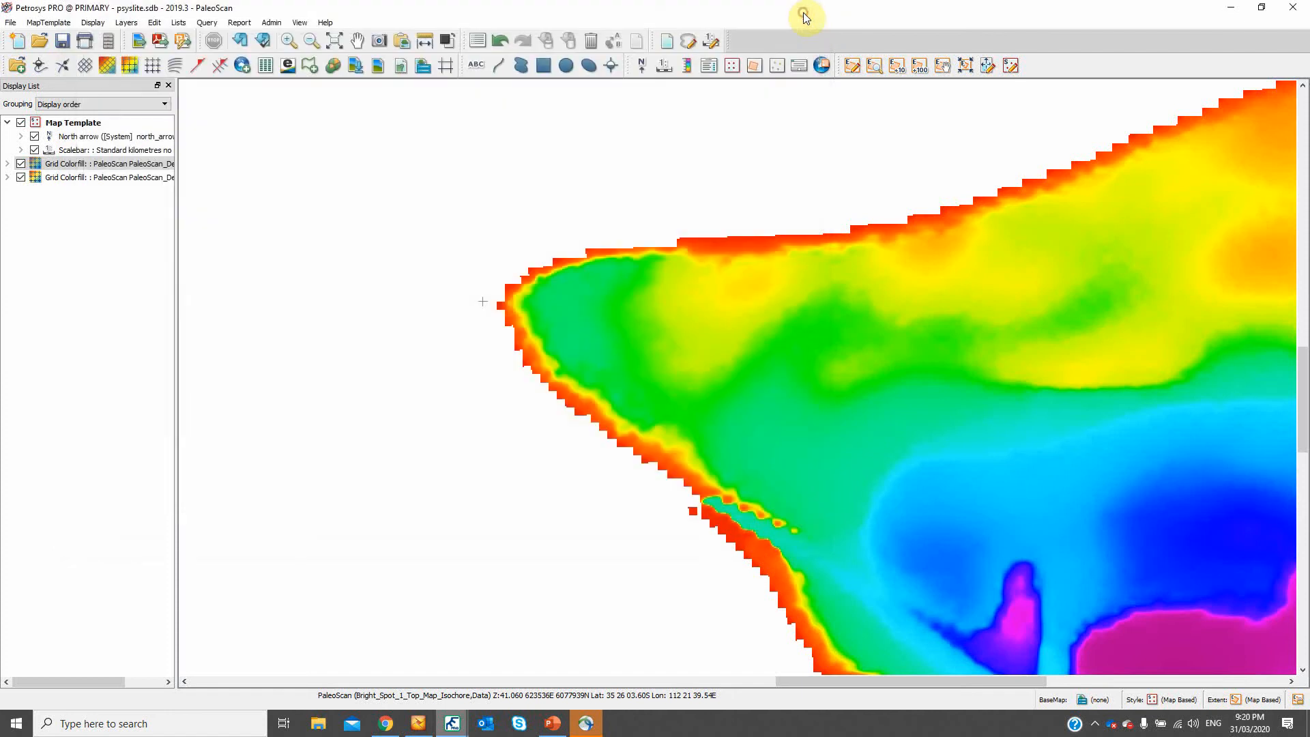
# - Bring up the PaleoScan project's launcher window and start Surface Modeling from it
pyautogui.moveTo(451, 727)
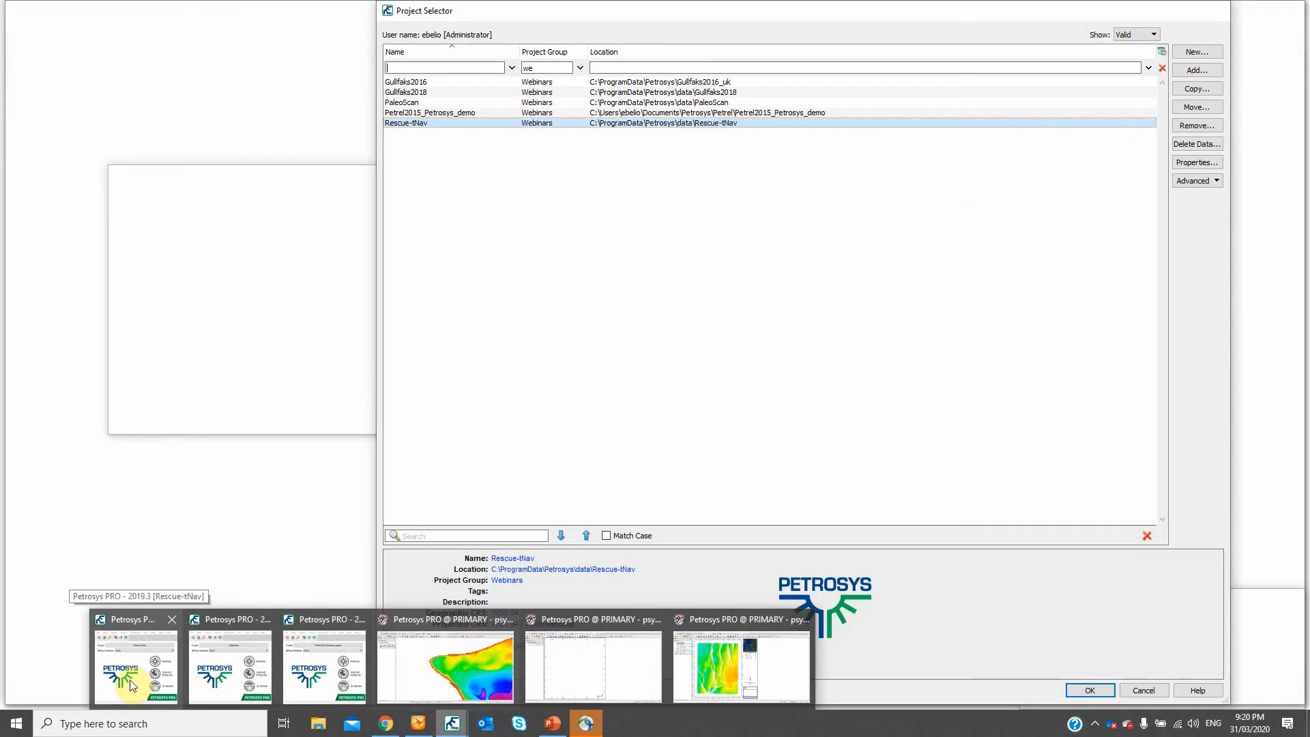
pyautogui.click(129, 680)
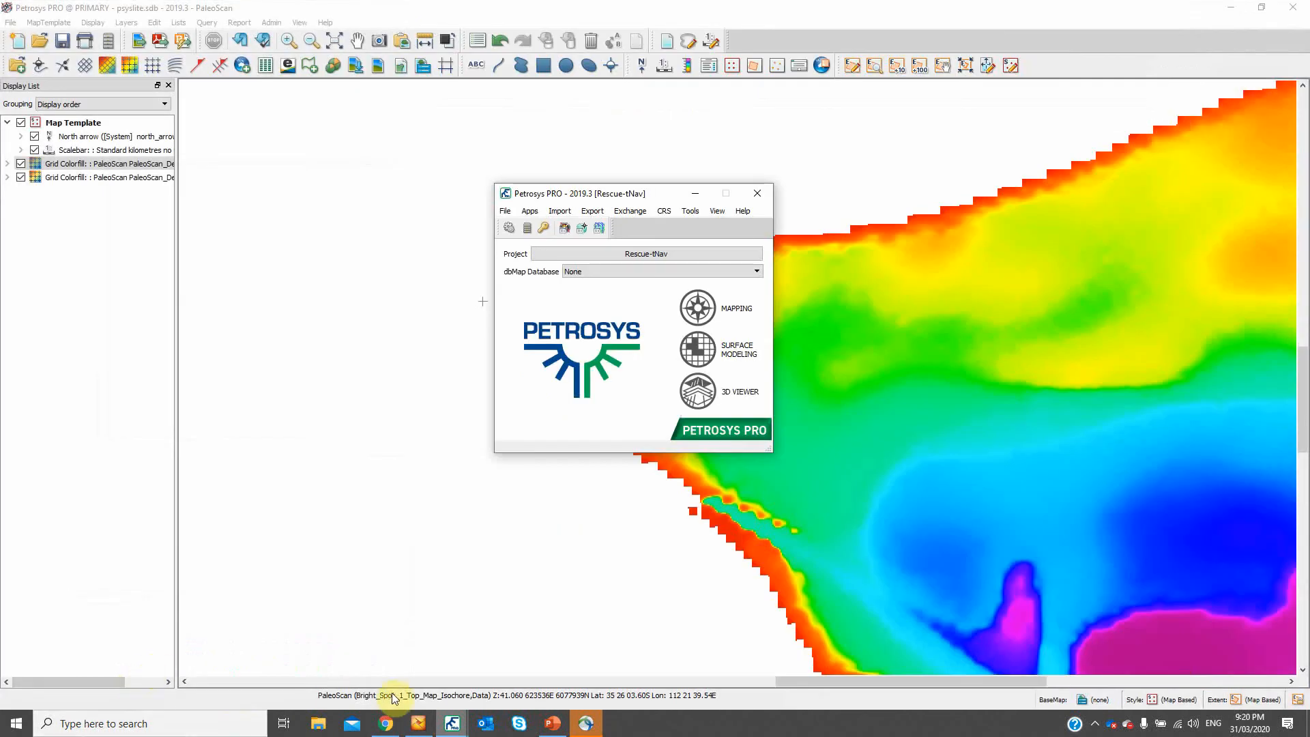
pyautogui.click(451, 723)
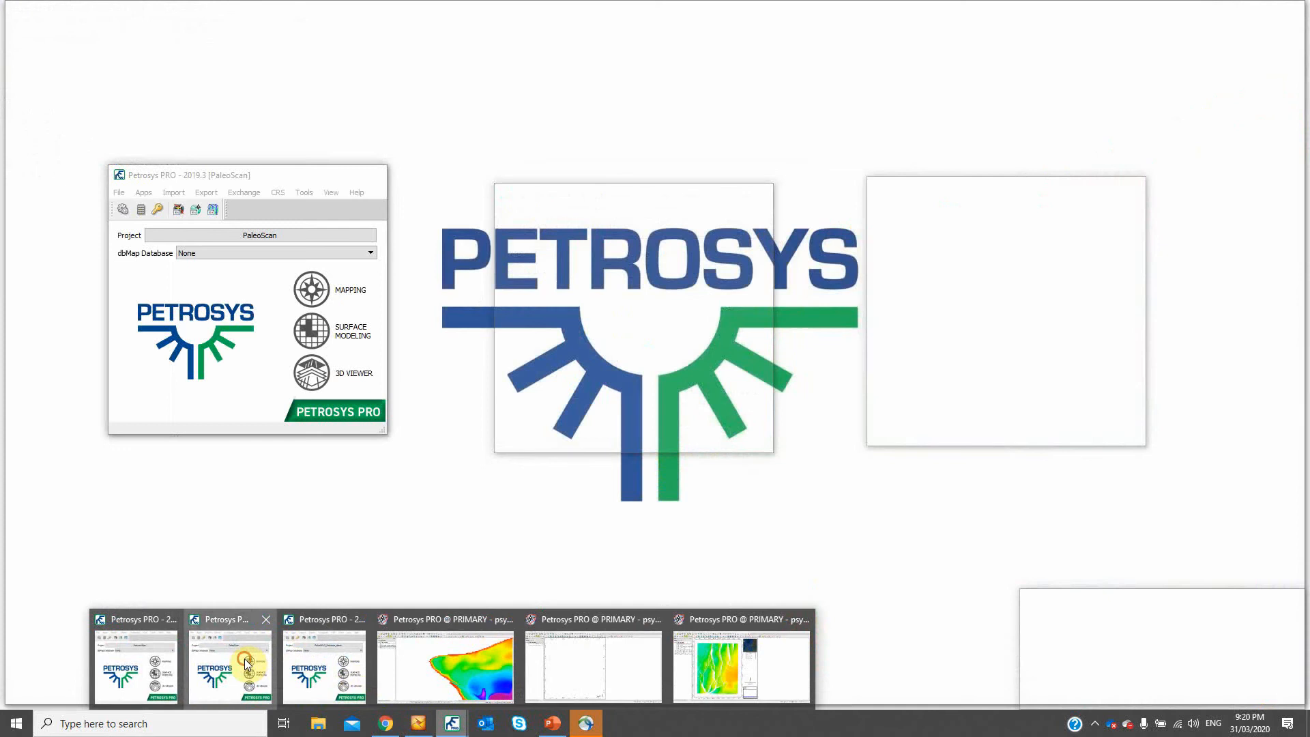
pyautogui.click(247, 663)
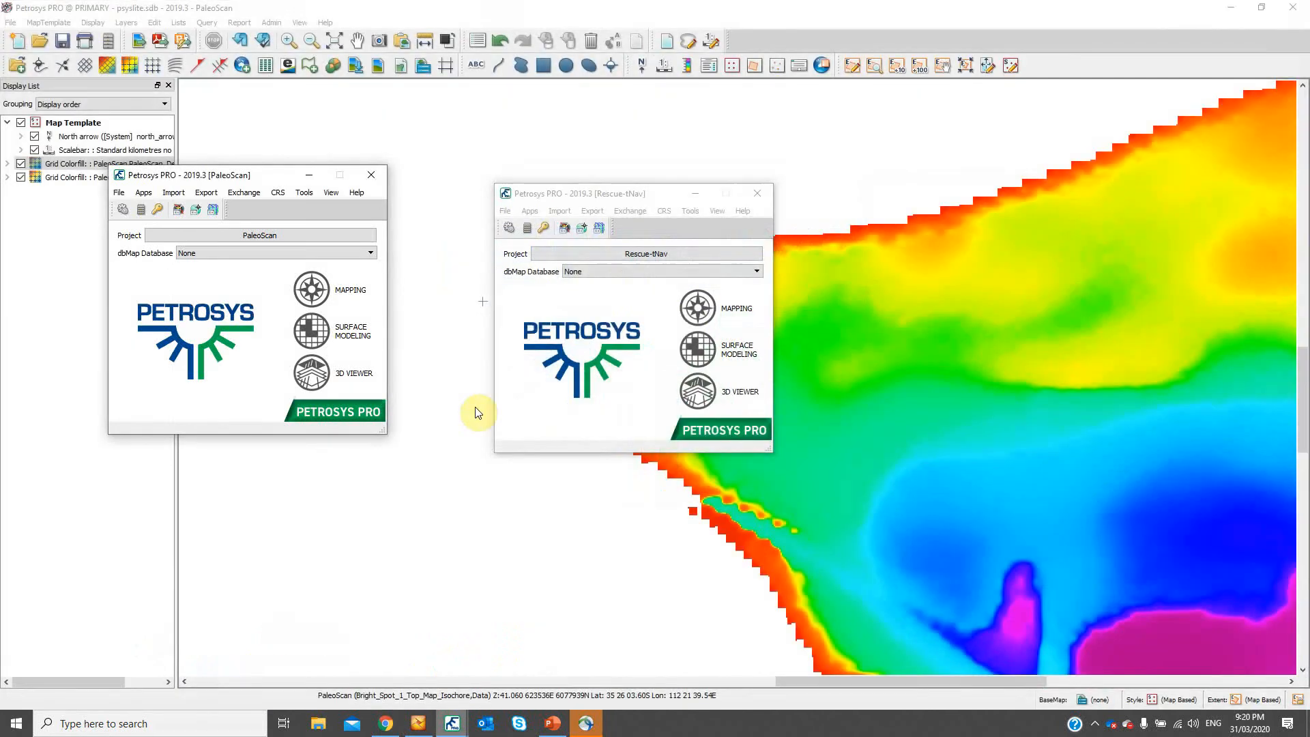
pyautogui.click(305, 177)
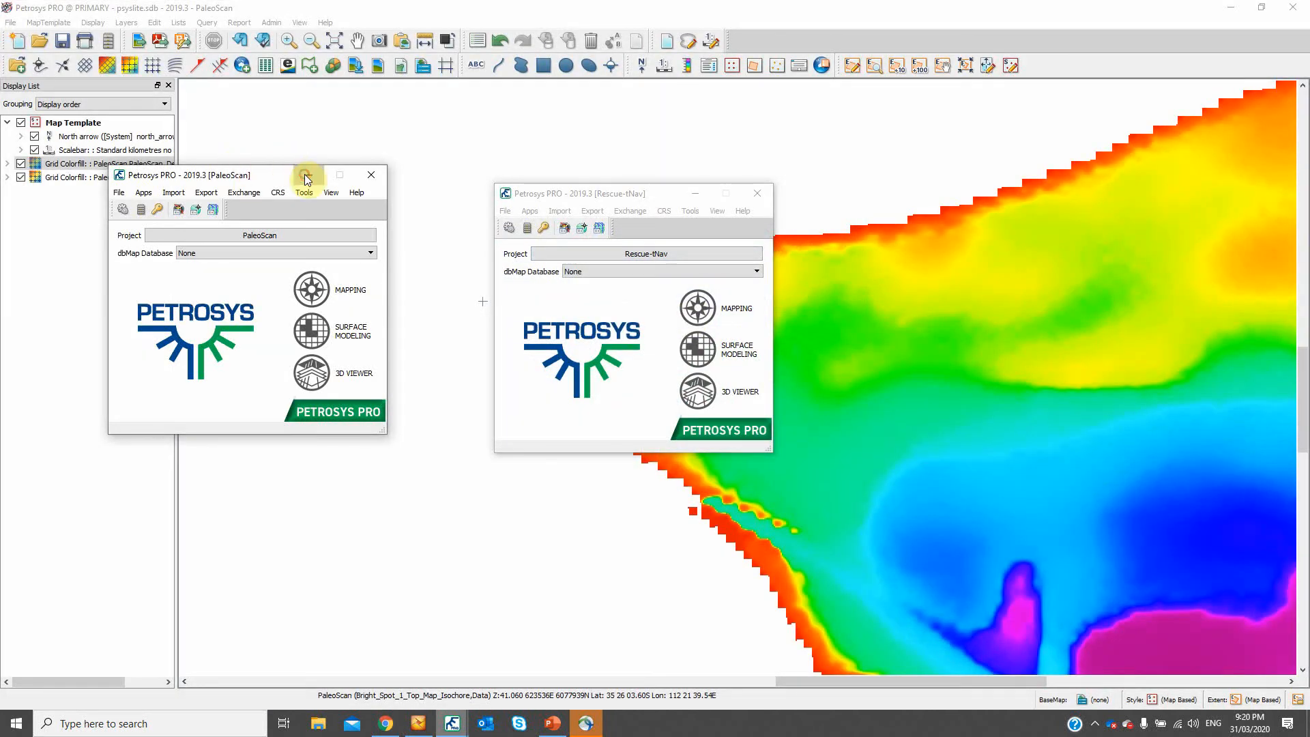
pyautogui.click(688, 194)
pyautogui.click(315, 331)
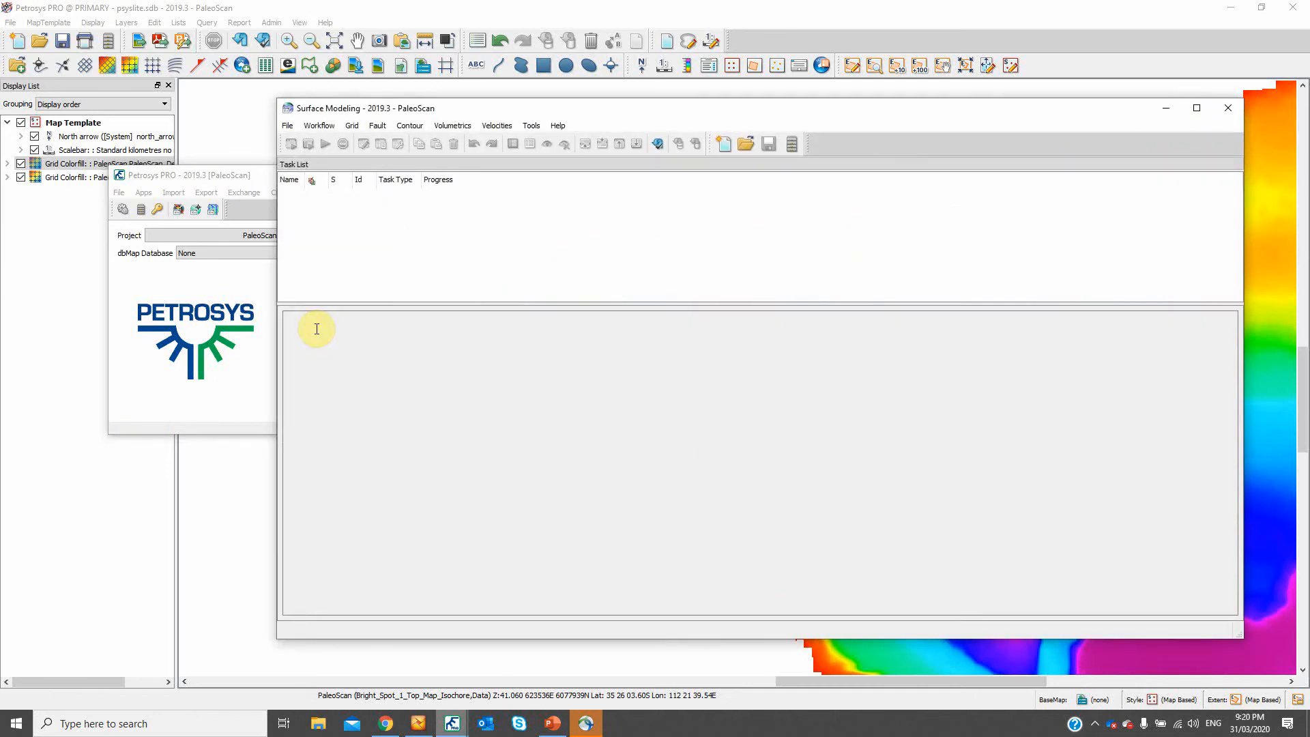
# - Run a grid exchange of all listed PaleoScan_Demo_Project_F03 grids to Petrosys Grid Files in the Petrosys_Grids directory, keeping existing files
pyautogui.click(281, 125)
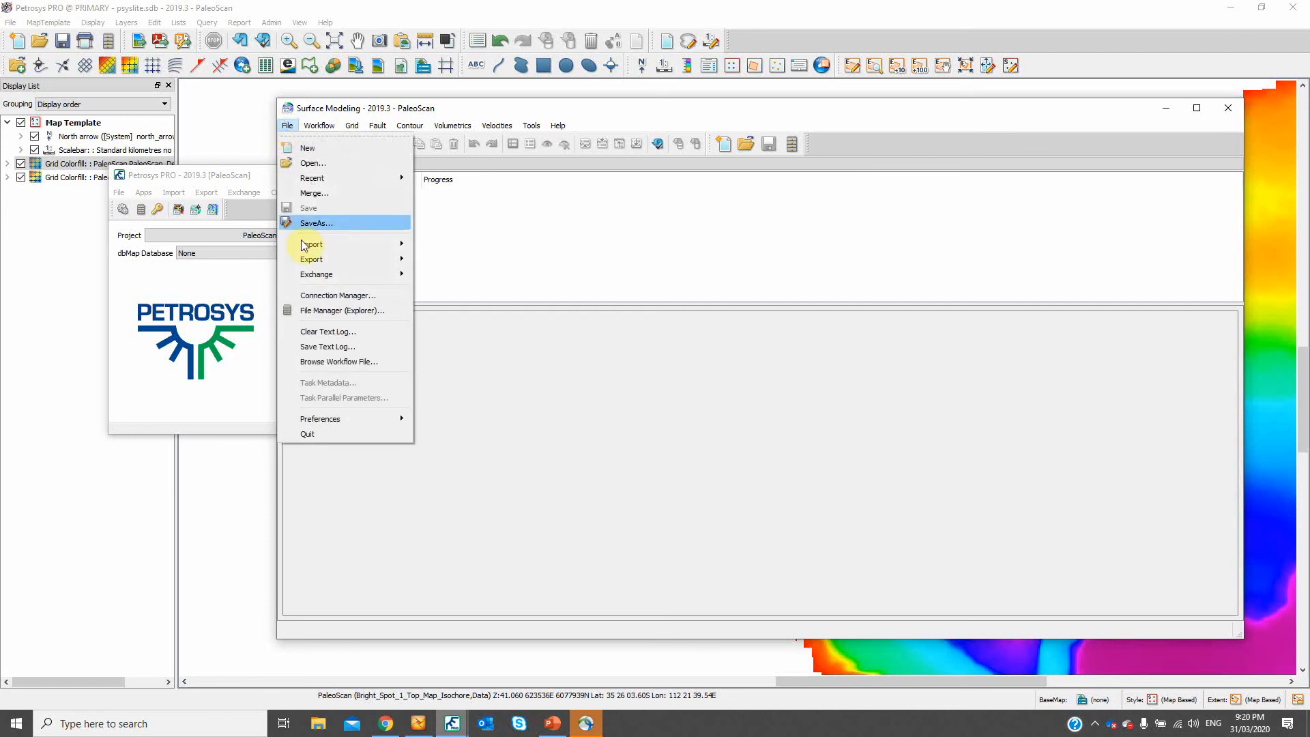
pyautogui.moveTo(313, 270)
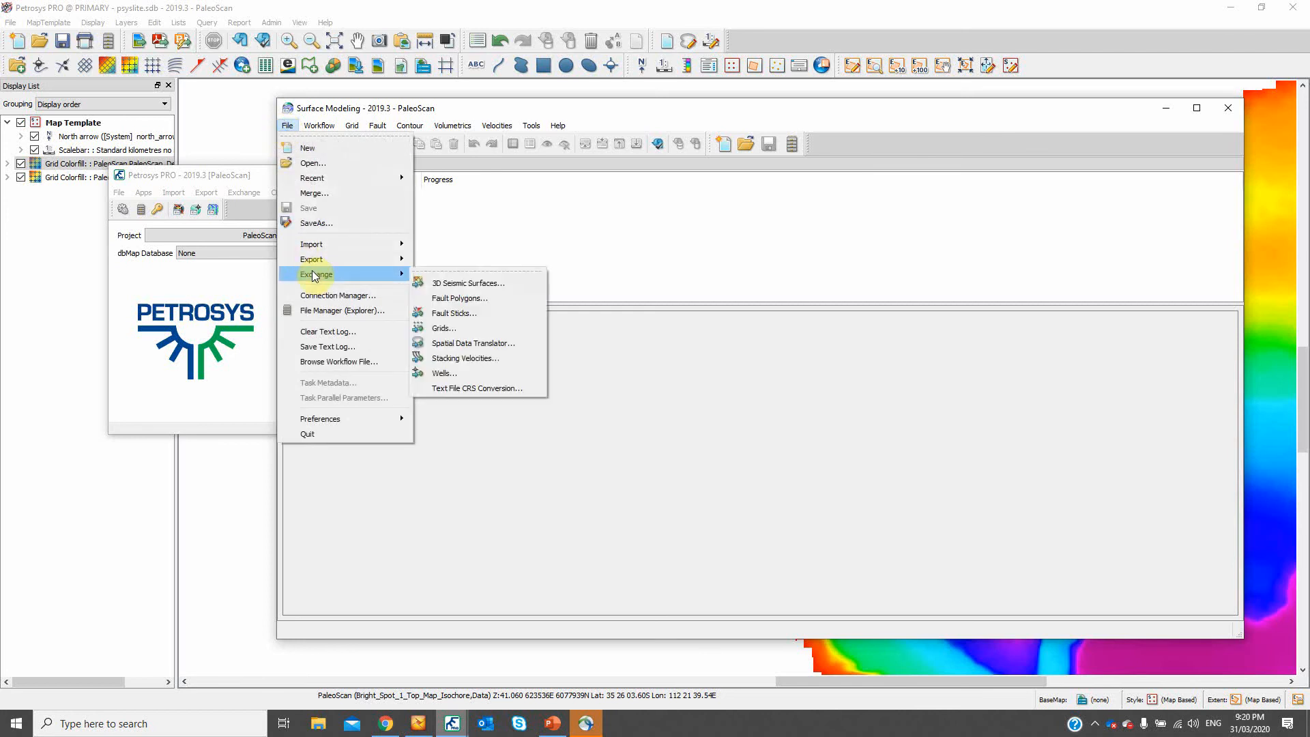
pyautogui.click(464, 327)
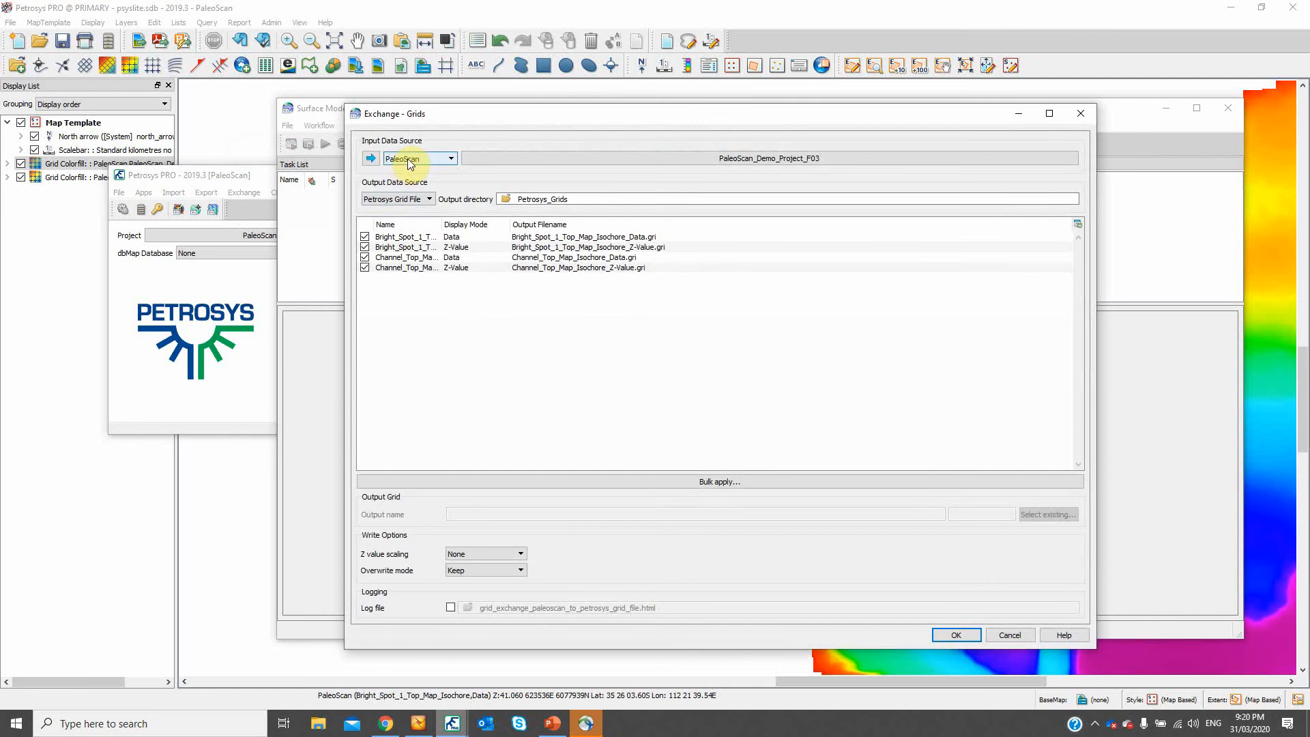
pyautogui.click(410, 161)
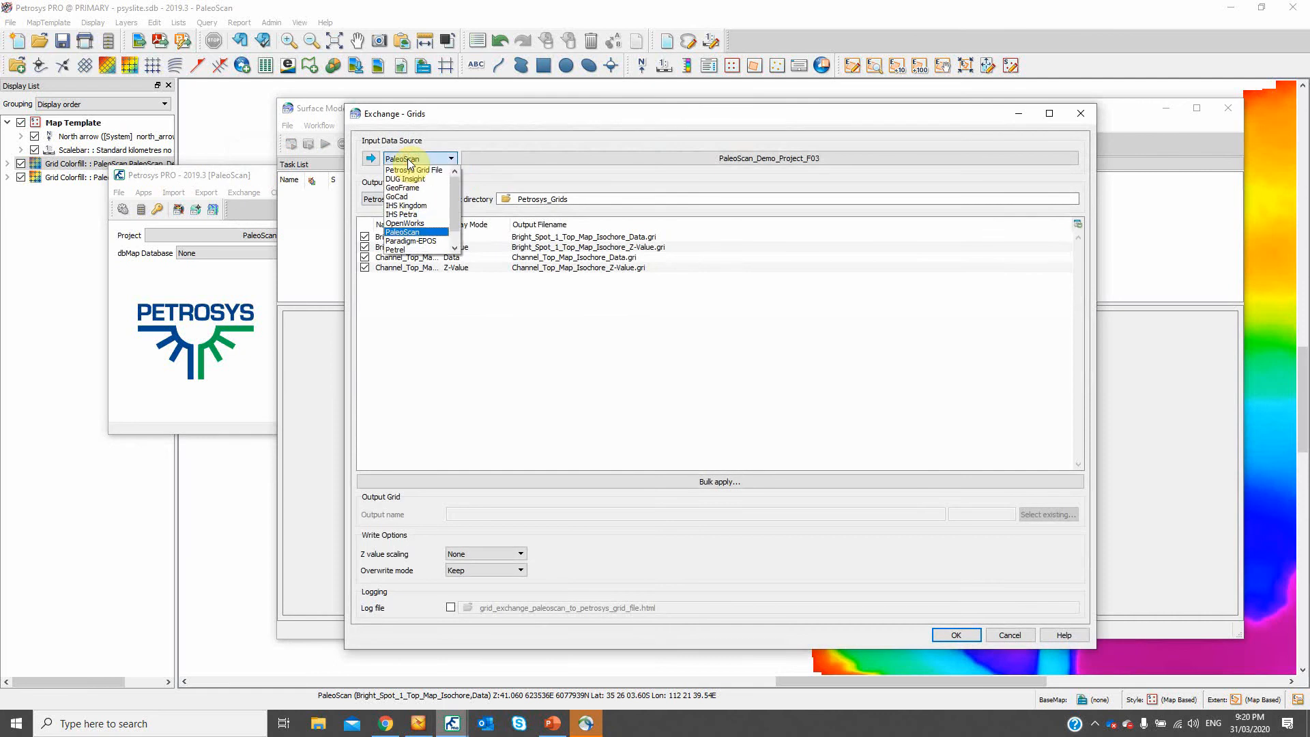
pyautogui.click(420, 233)
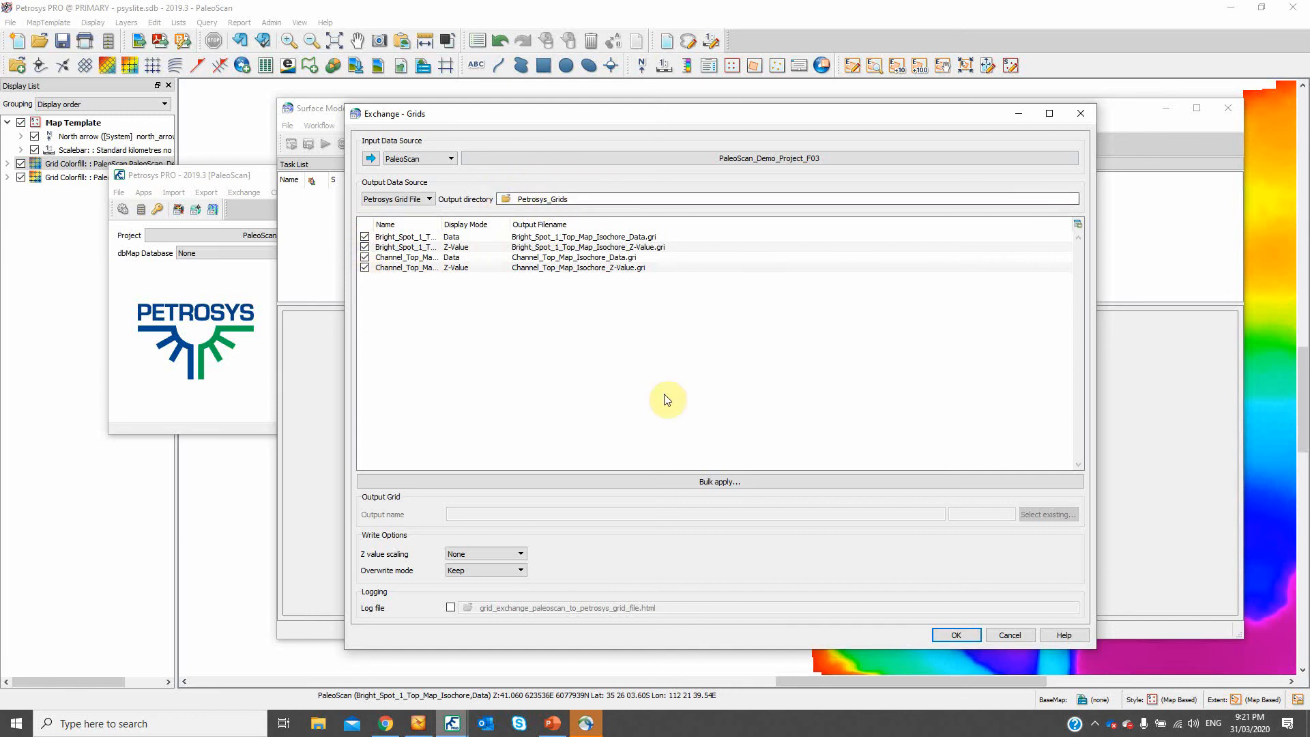
pyautogui.click(946, 637)
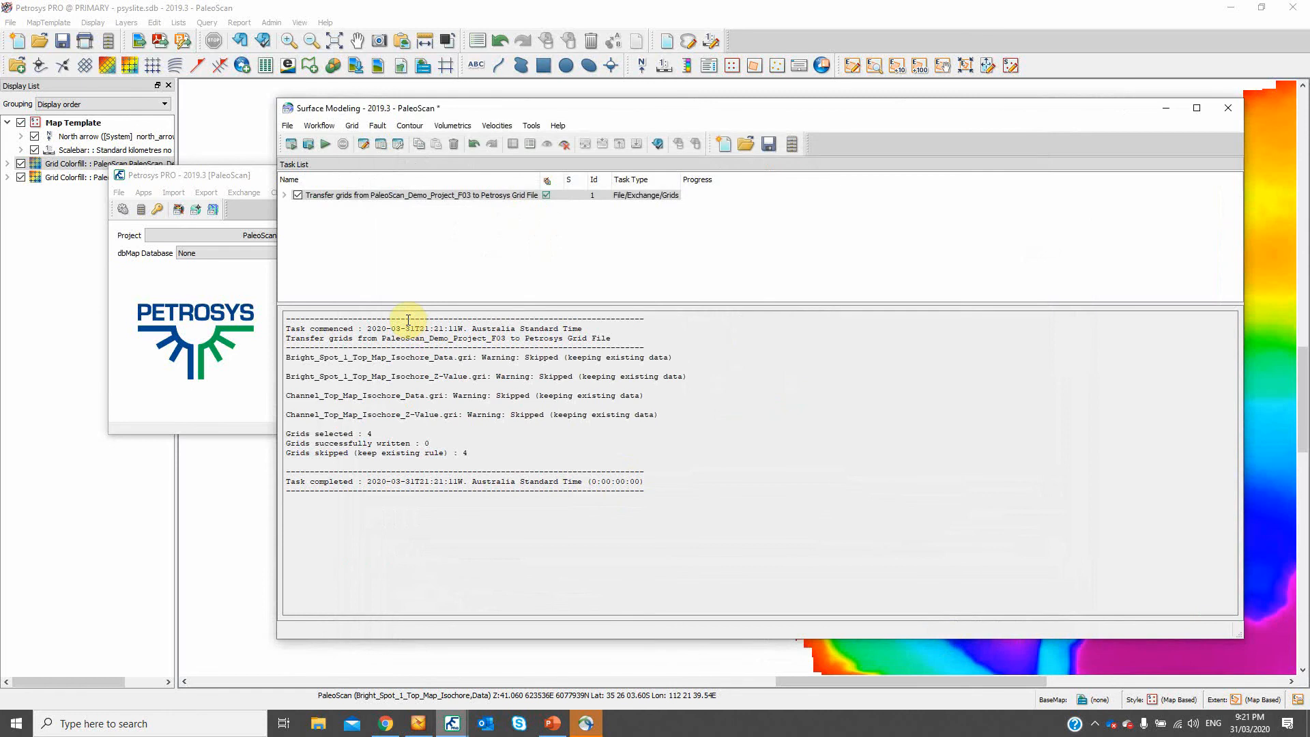
# - Inspect the grid files in the project's Petrosys_Grids folder with their full names shown, and return to Surface Modeling
pyautogui.click(792, 146)
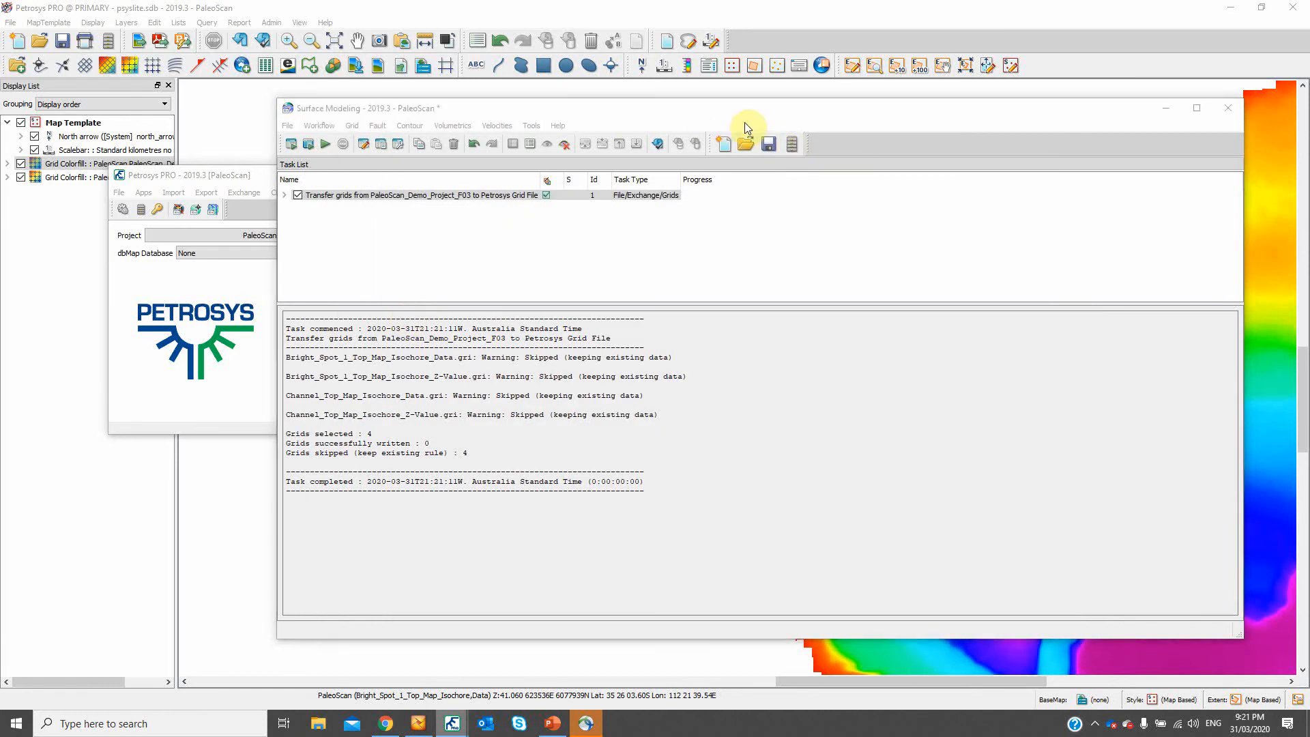
pyautogui.doubleClick(518, 314)
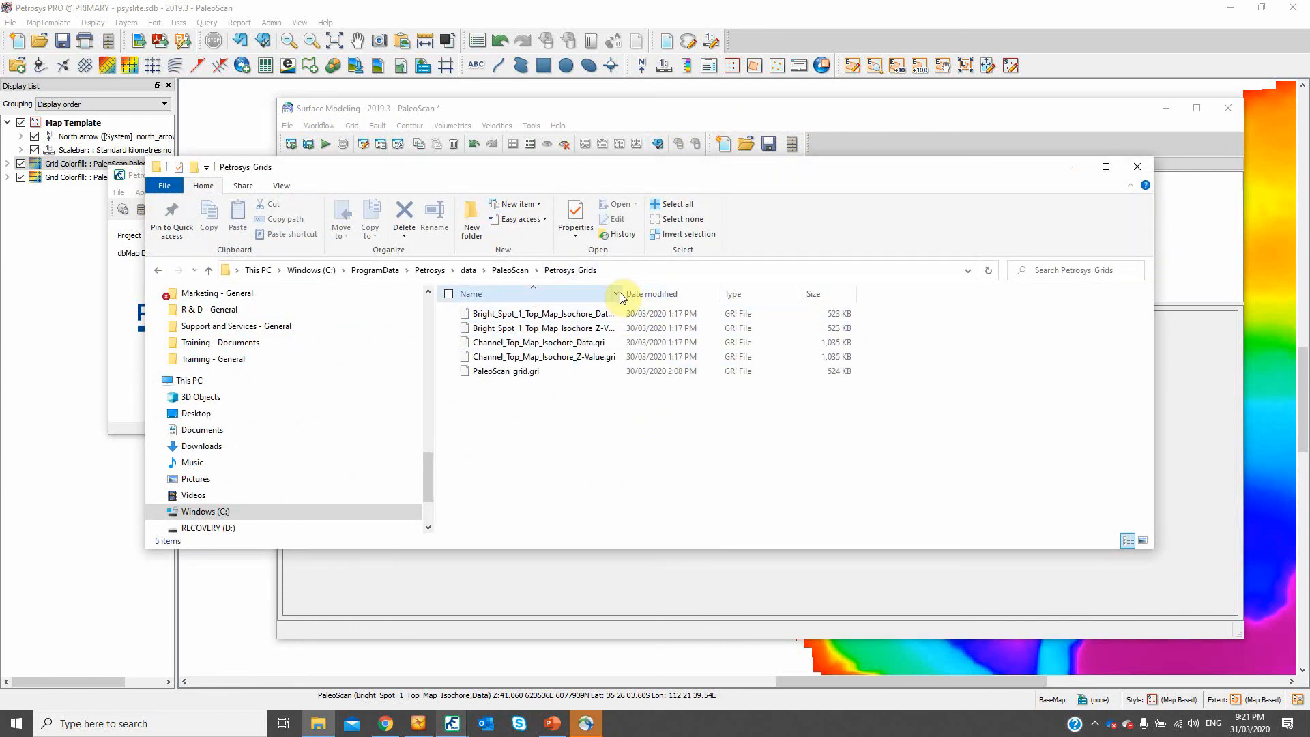
pyautogui.moveTo(621, 295); pyautogui.dragTo(637, 293)
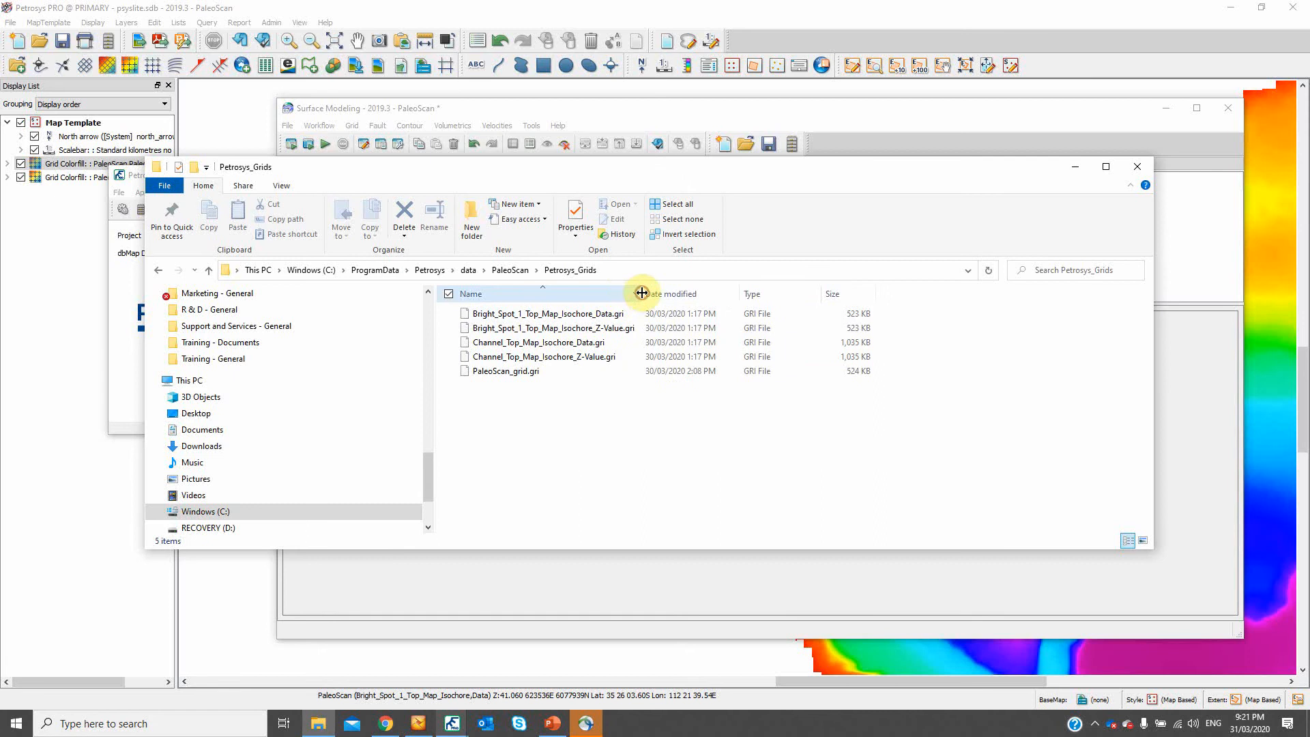
pyautogui.click(983, 122)
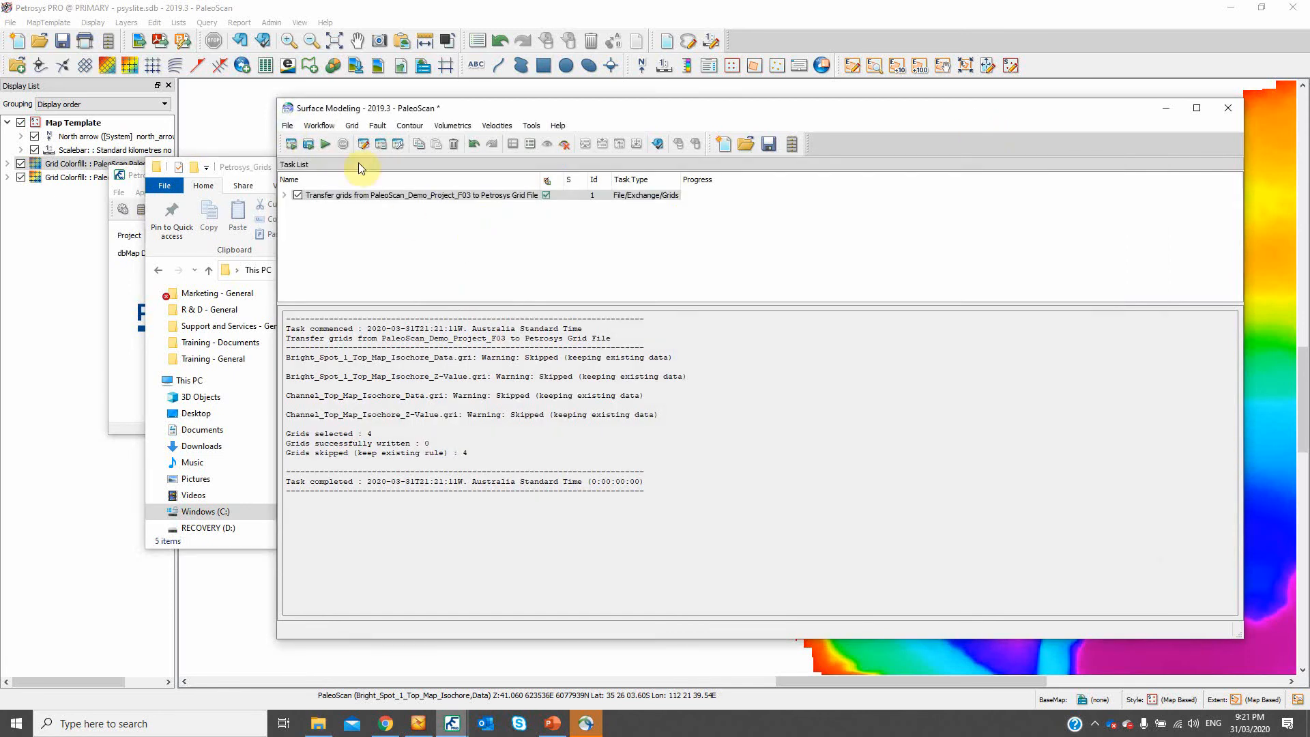
# - Review the PaleoScan input grids and selectable data sources for creating a grid, and close the gridding setup without computing it
pyautogui.click(353, 127)
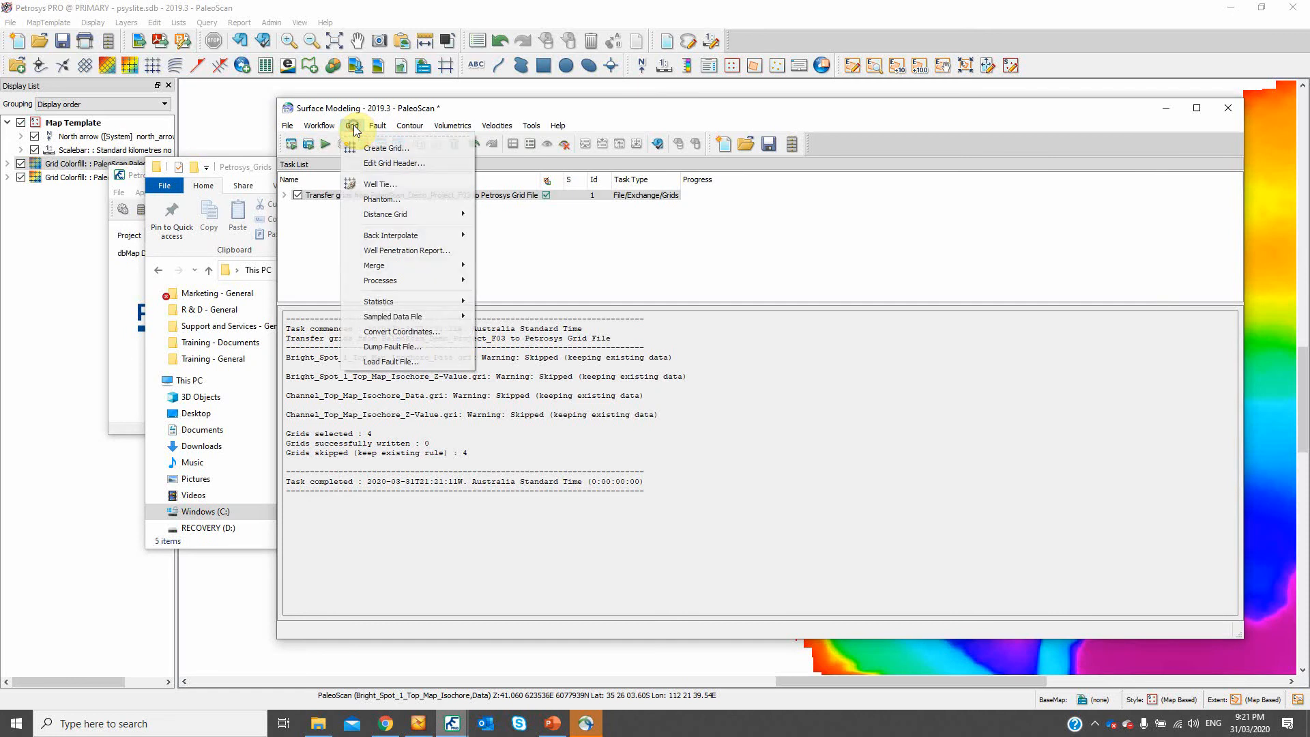
pyautogui.click(378, 150)
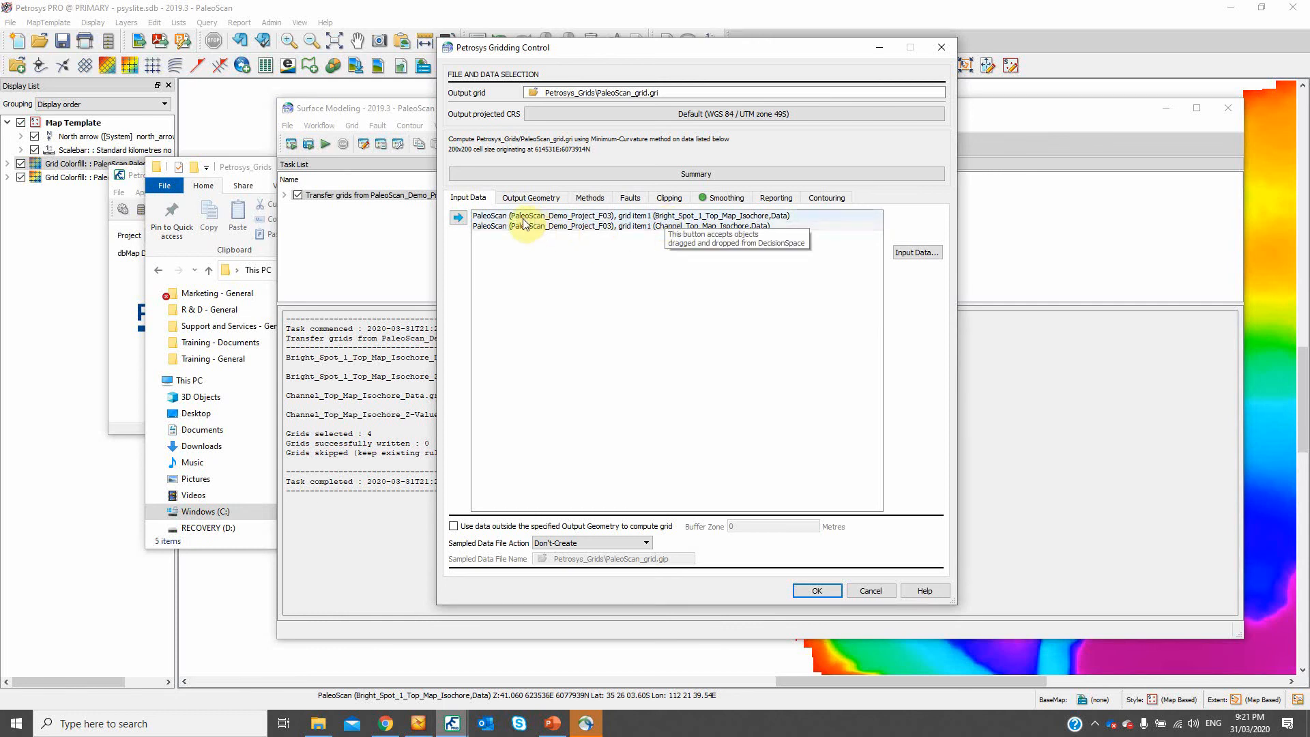
pyautogui.click(589, 215)
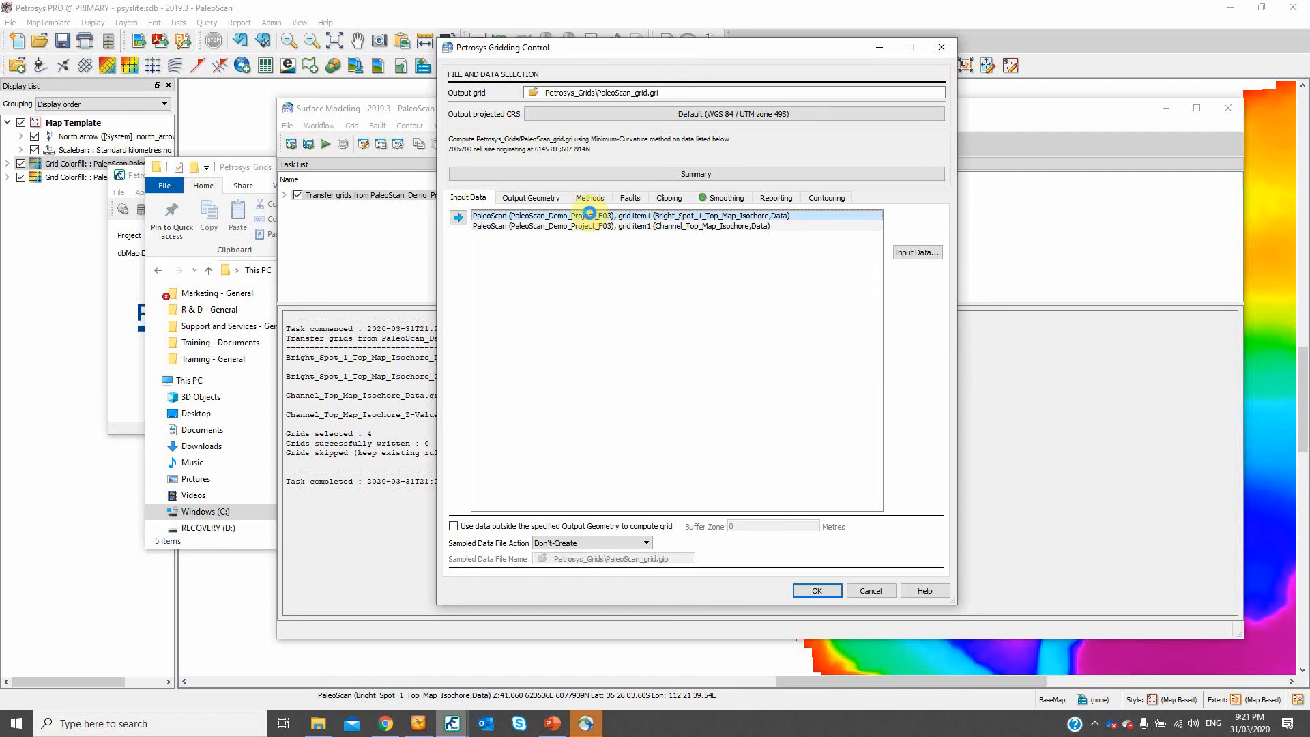
pyautogui.doubleClick(589, 215)
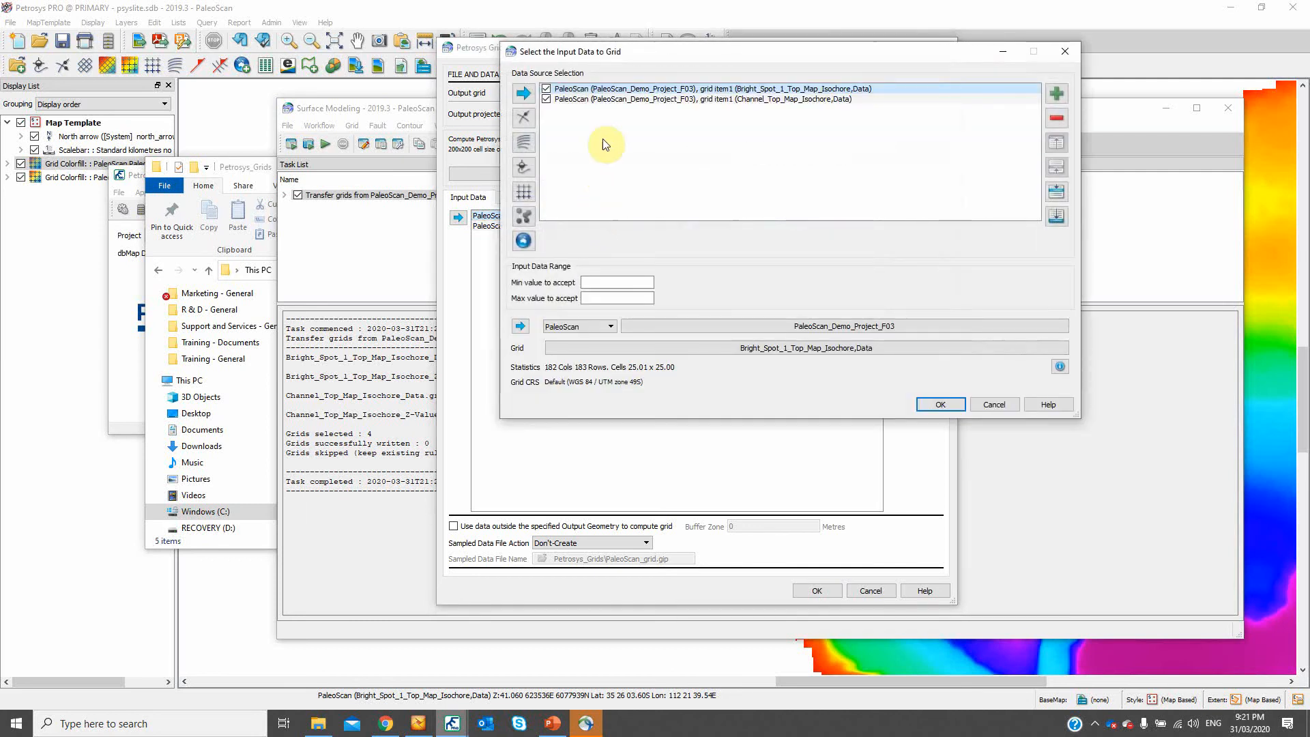
pyautogui.click(599, 326)
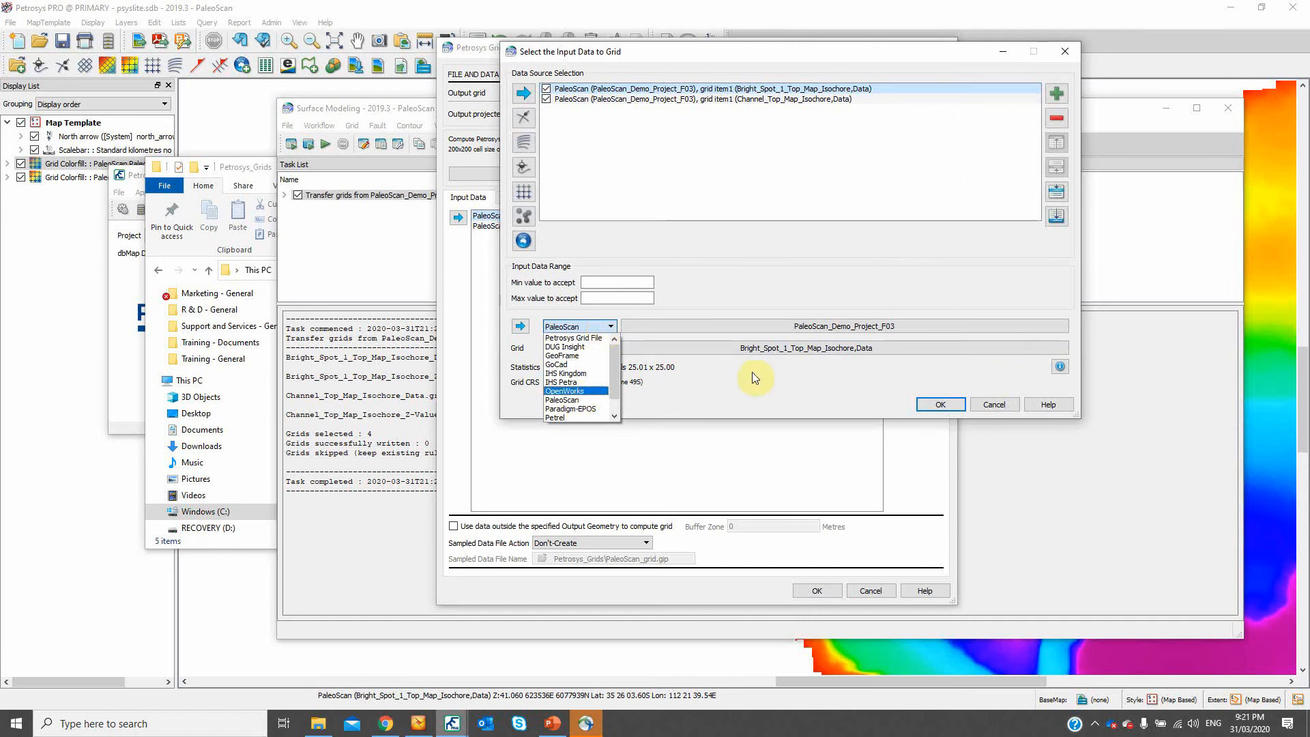
pyautogui.click(775, 371)
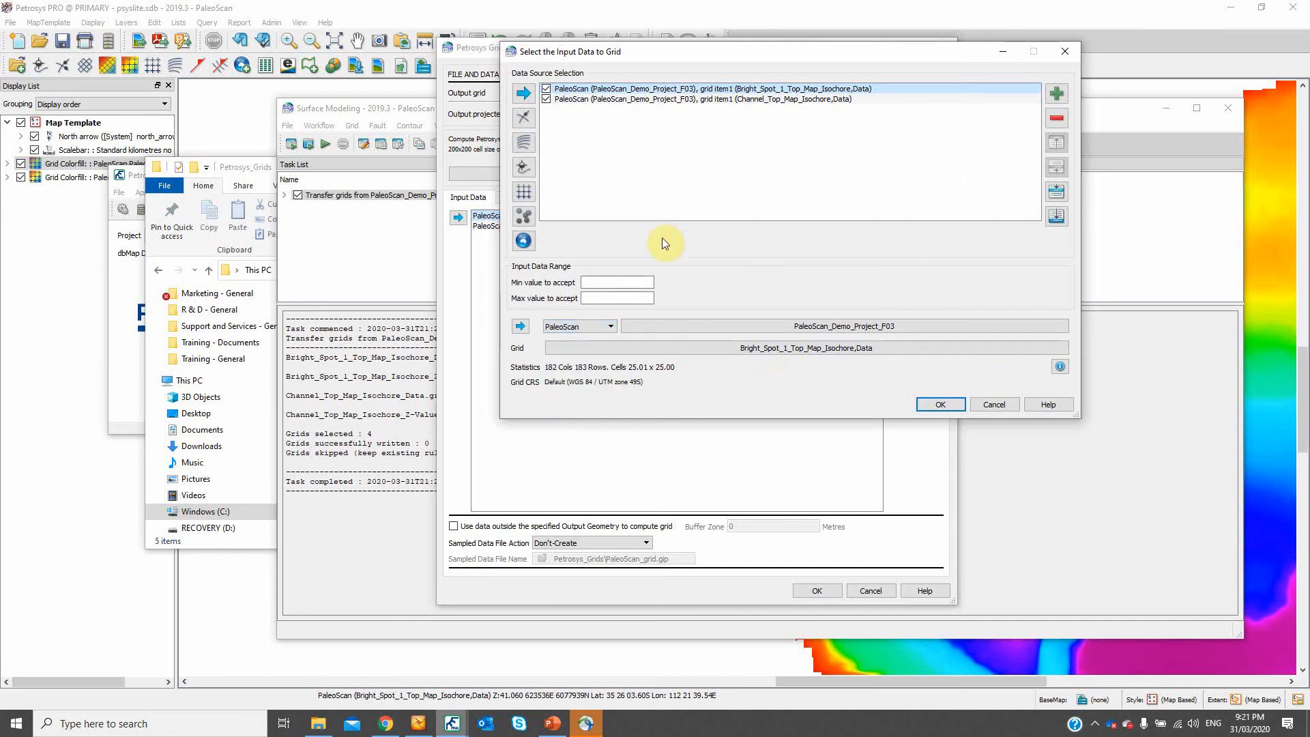
pyautogui.click(1066, 49)
pyautogui.click(941, 48)
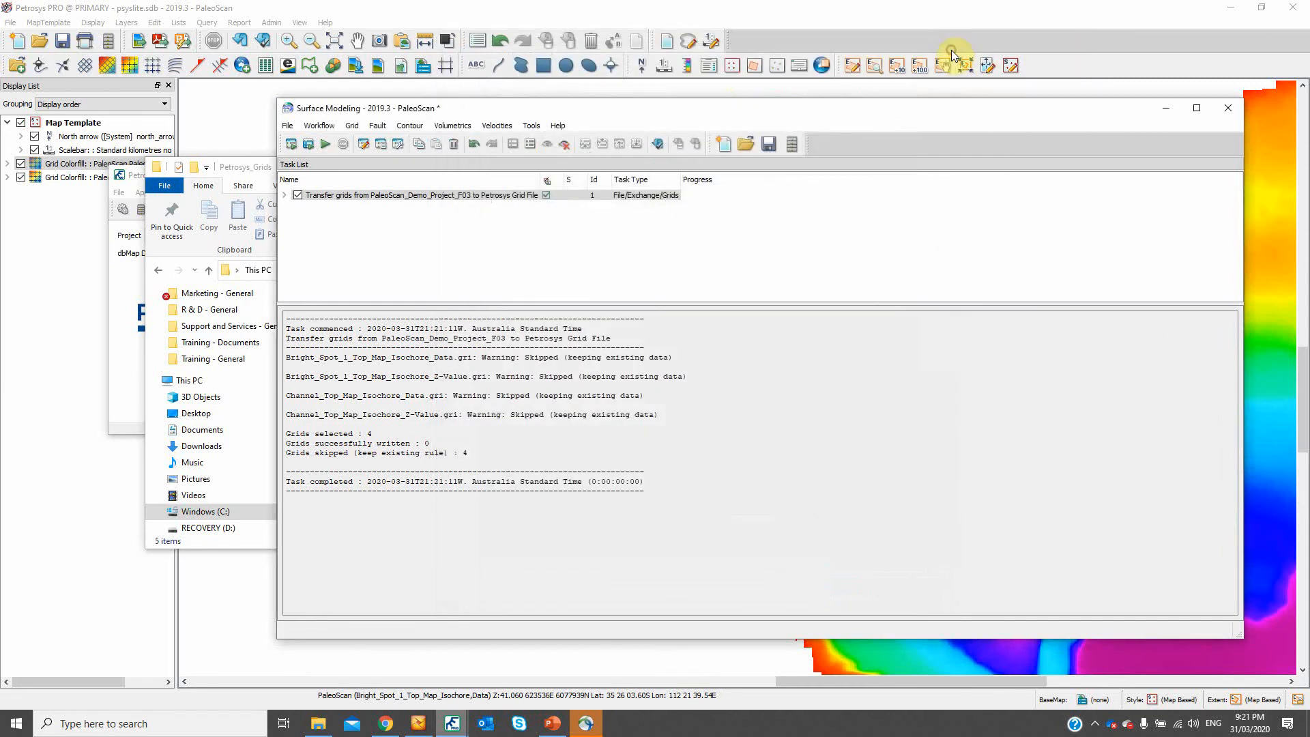
# - Close Surface Modeling without saving changes and bring up the map window of the Rescue-tNav project
pyautogui.click(1221, 110)
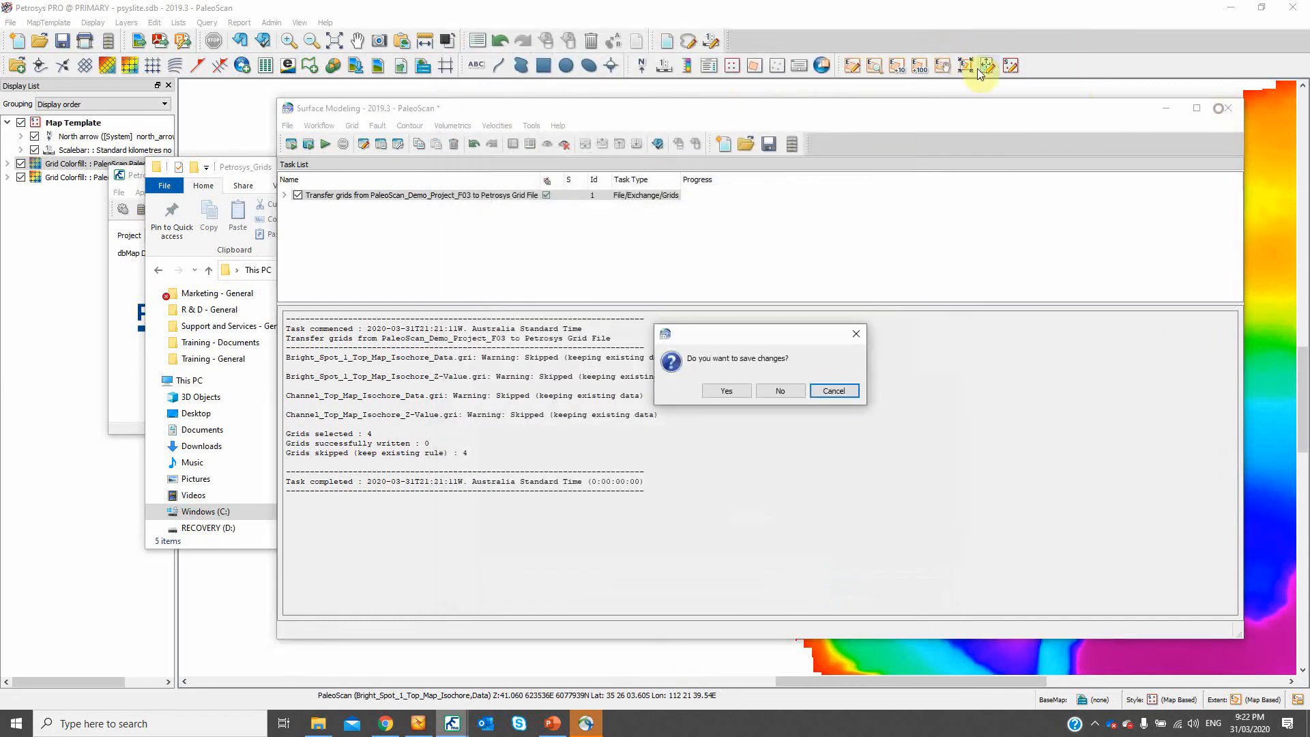
pyautogui.click(776, 389)
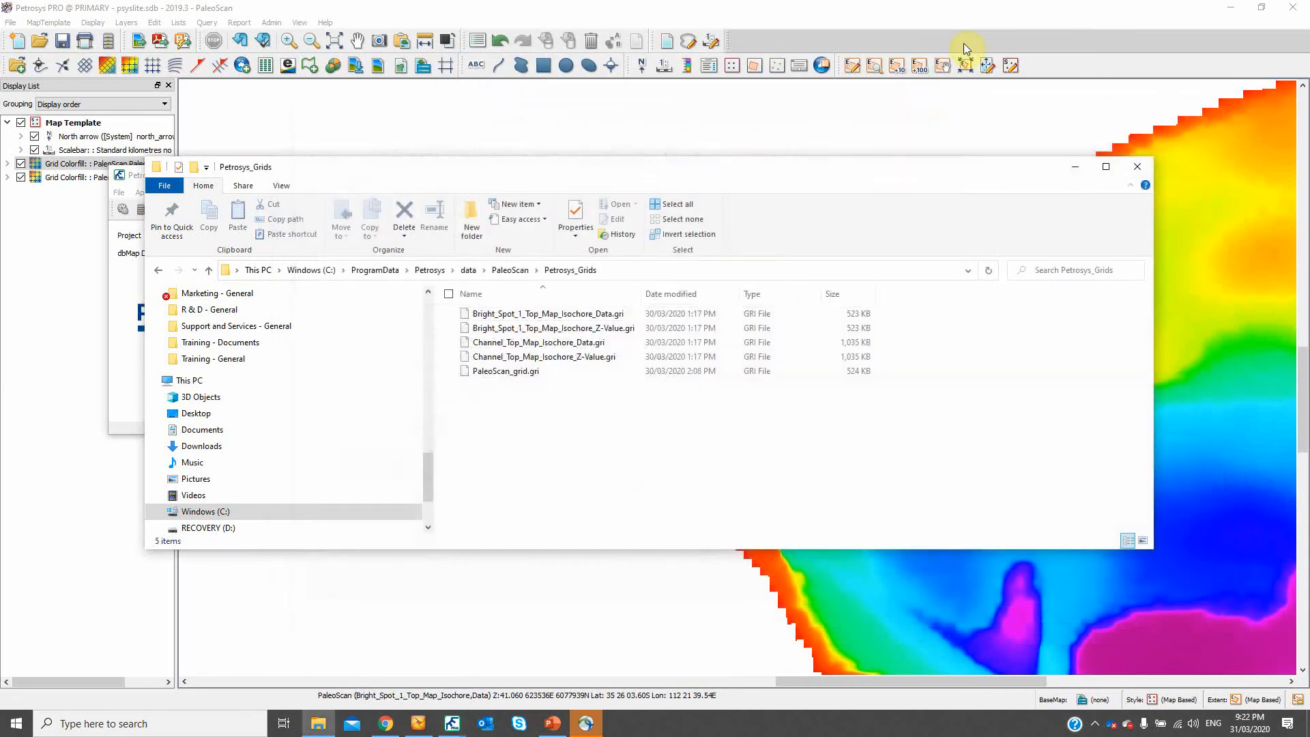
pyautogui.click(1088, 11)
pyautogui.moveTo(452, 729)
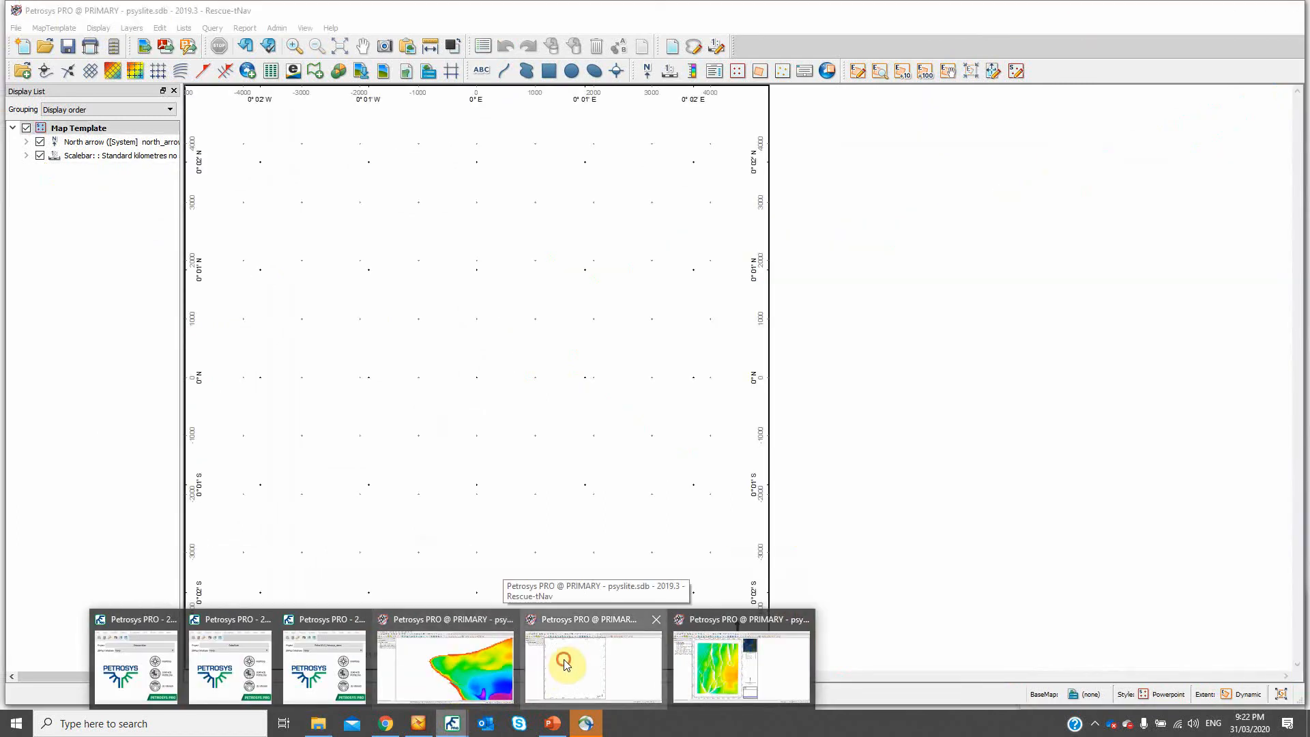
pyautogui.click(565, 665)
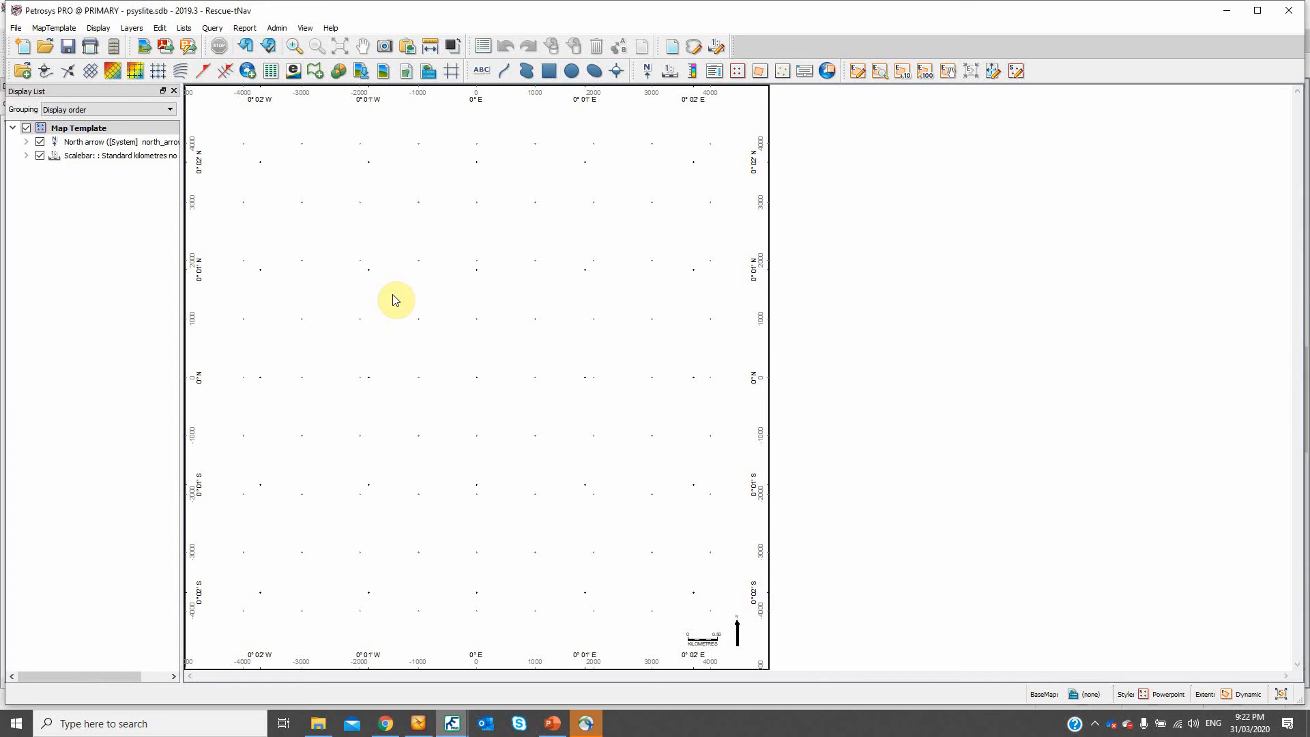
# - Start a grid colorfill display with Rescue file as the data source, using SampleModel\SampleModel.bin
pyautogui.click(134, 72)
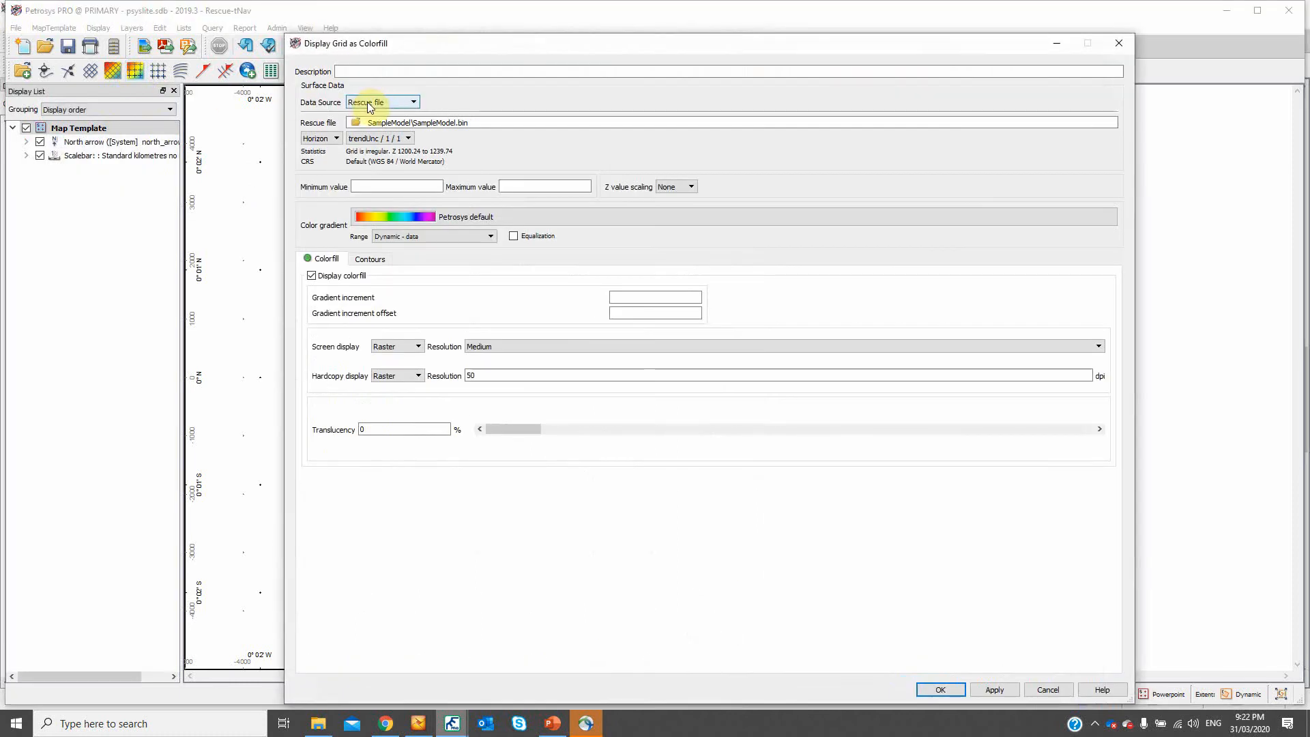
pyautogui.click(375, 103)
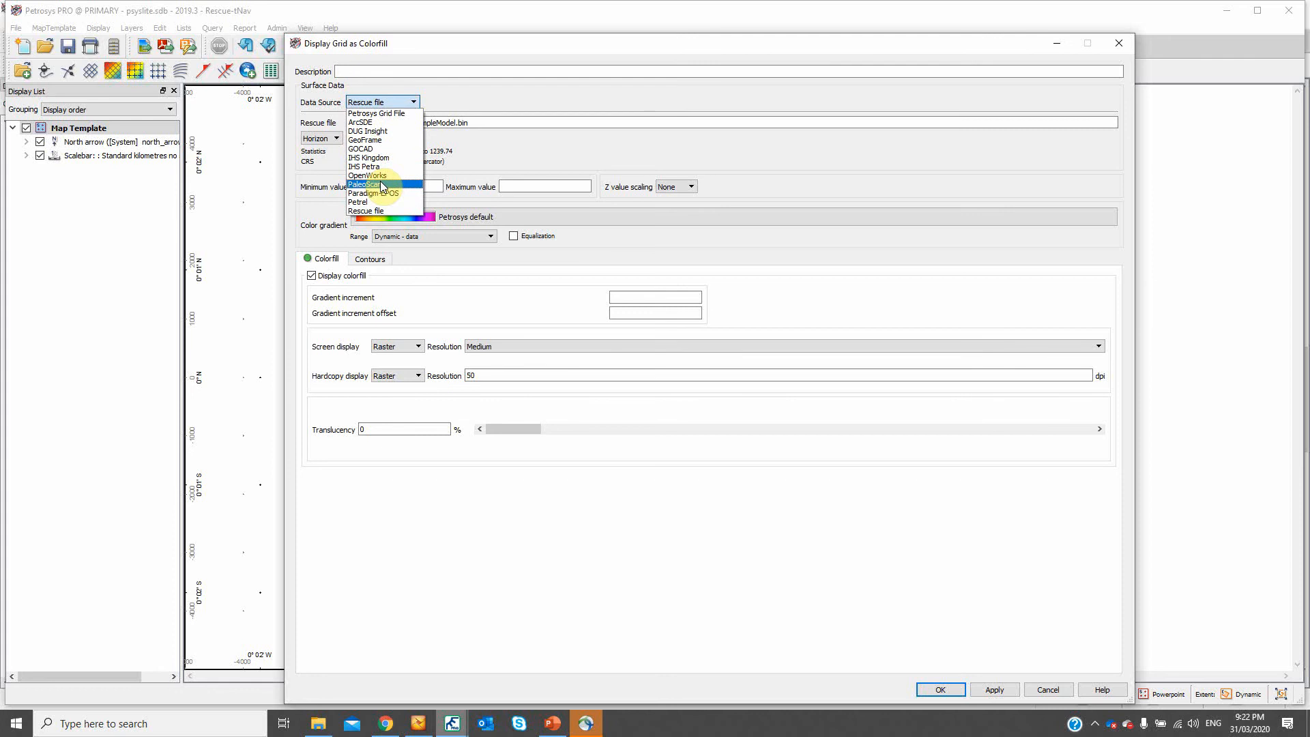
pyautogui.click(382, 210)
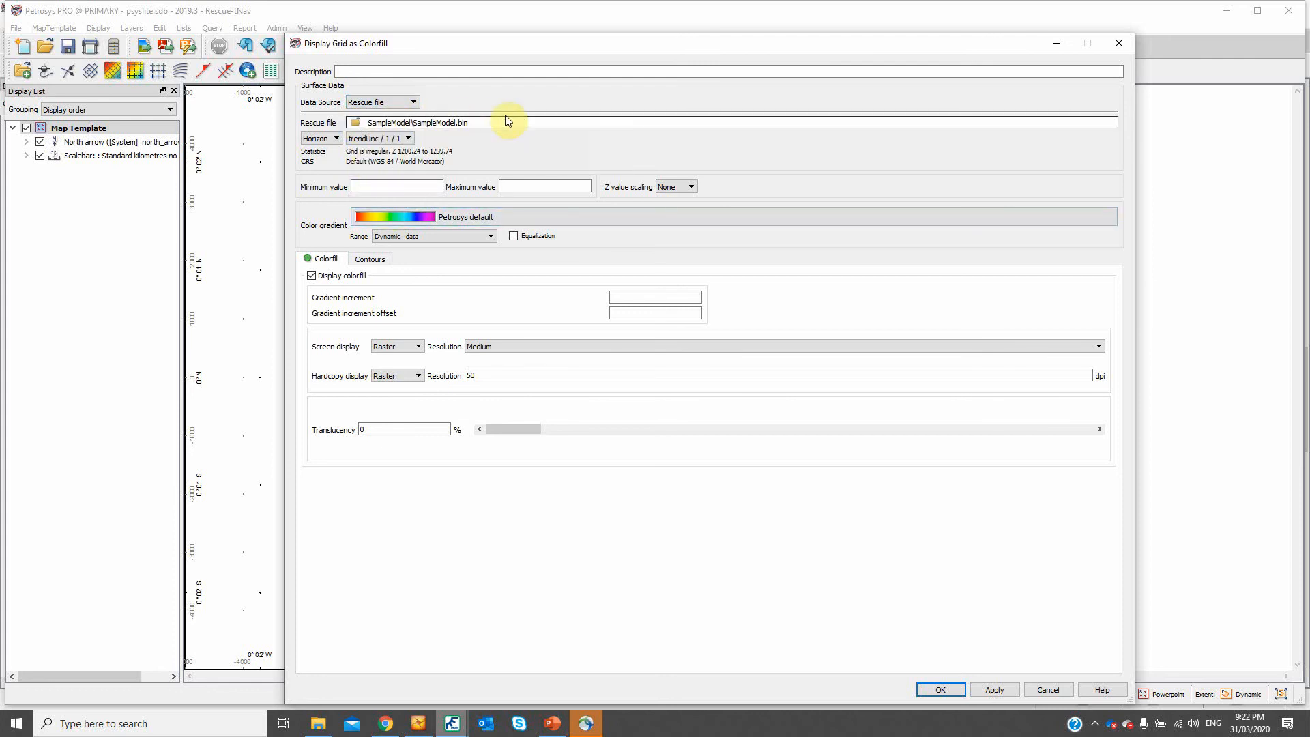
# - Look through the properties offered for the Rescue file's Grid surfaces, and return the surface type to Horizon
pyautogui.click(322, 138)
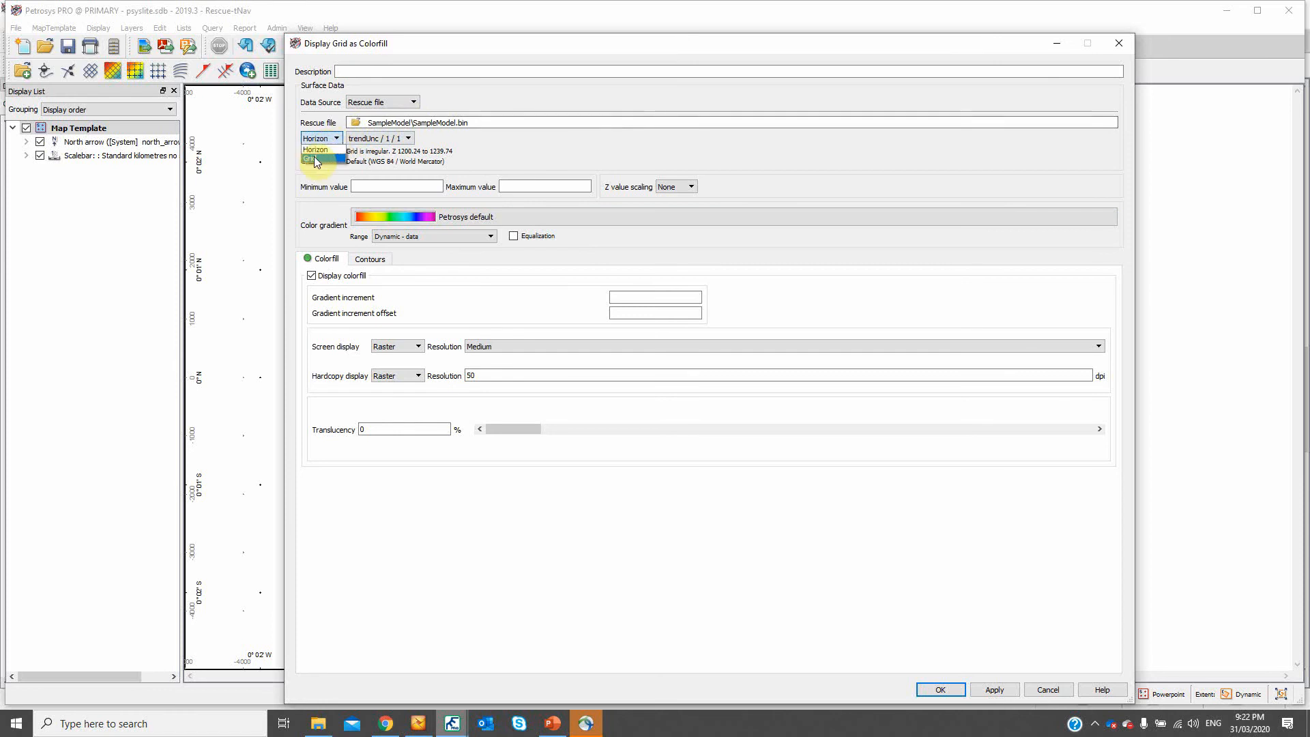
pyautogui.click(315, 158)
pyautogui.click(501, 138)
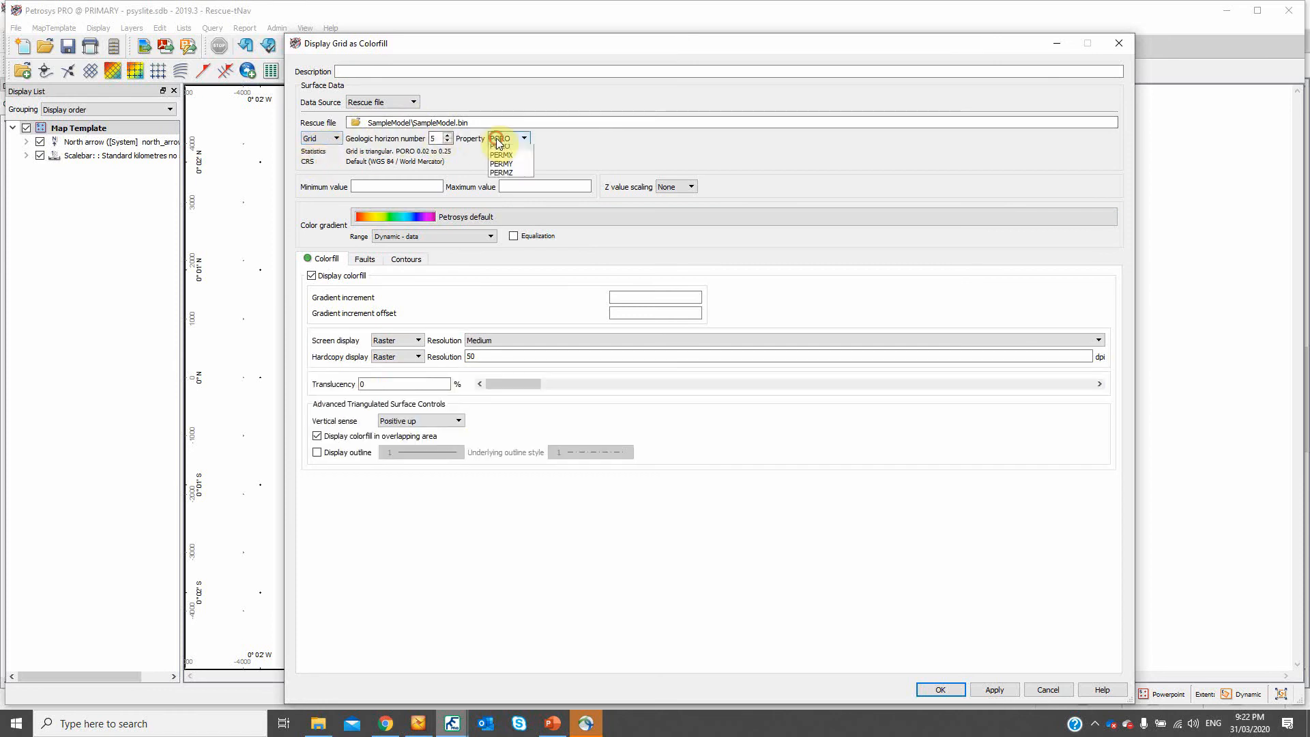
pyautogui.click(569, 141)
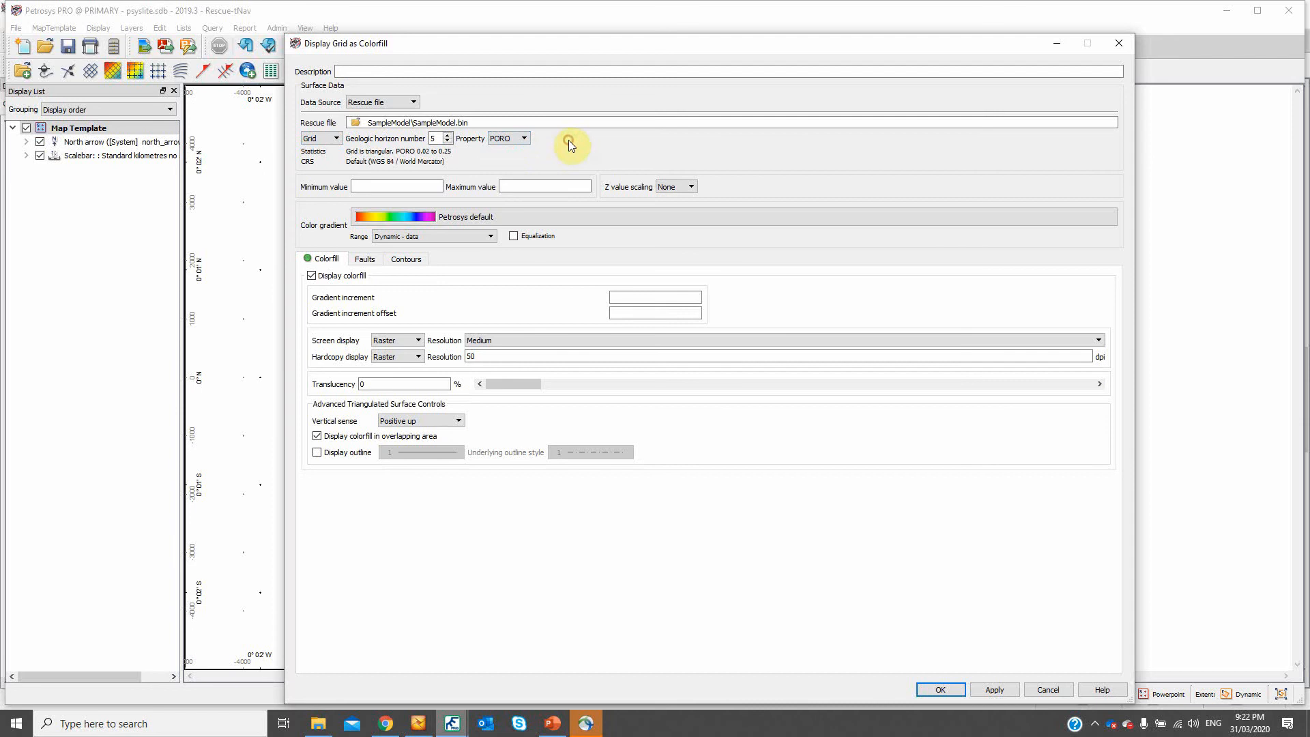
pyautogui.click(324, 138)
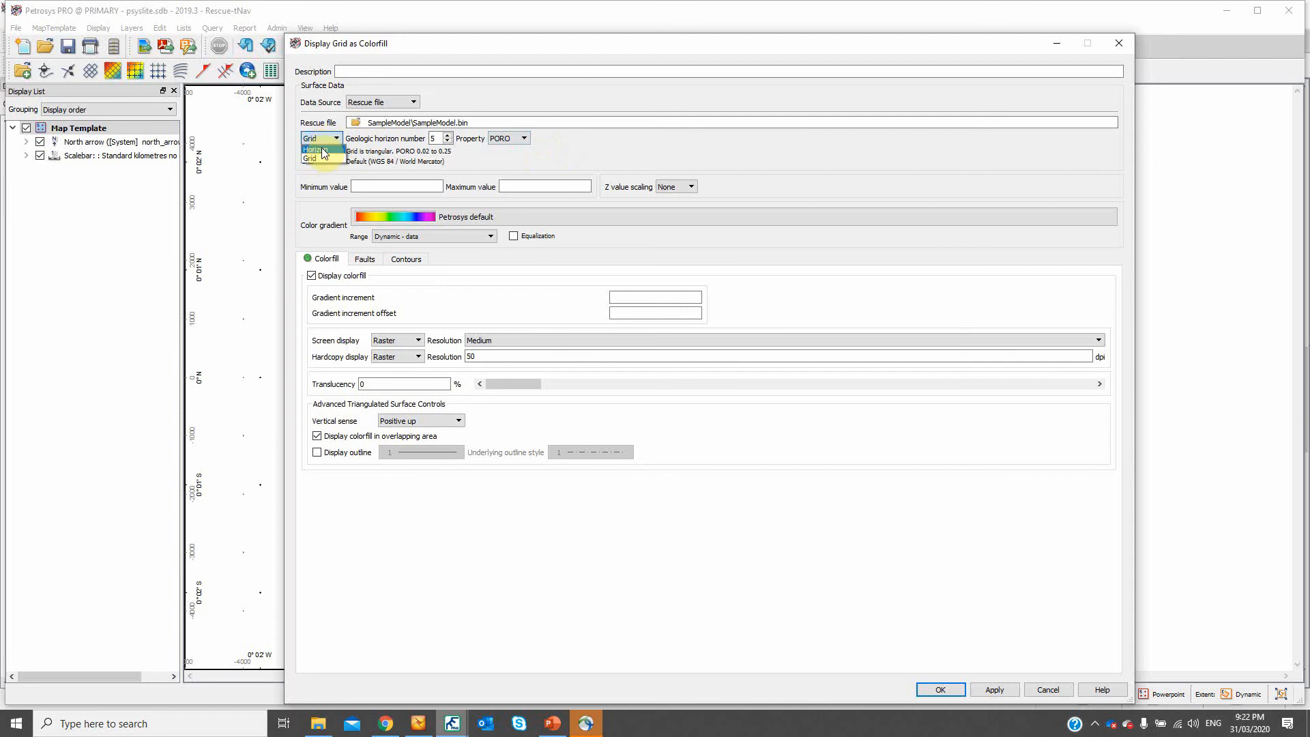
pyautogui.click(324, 150)
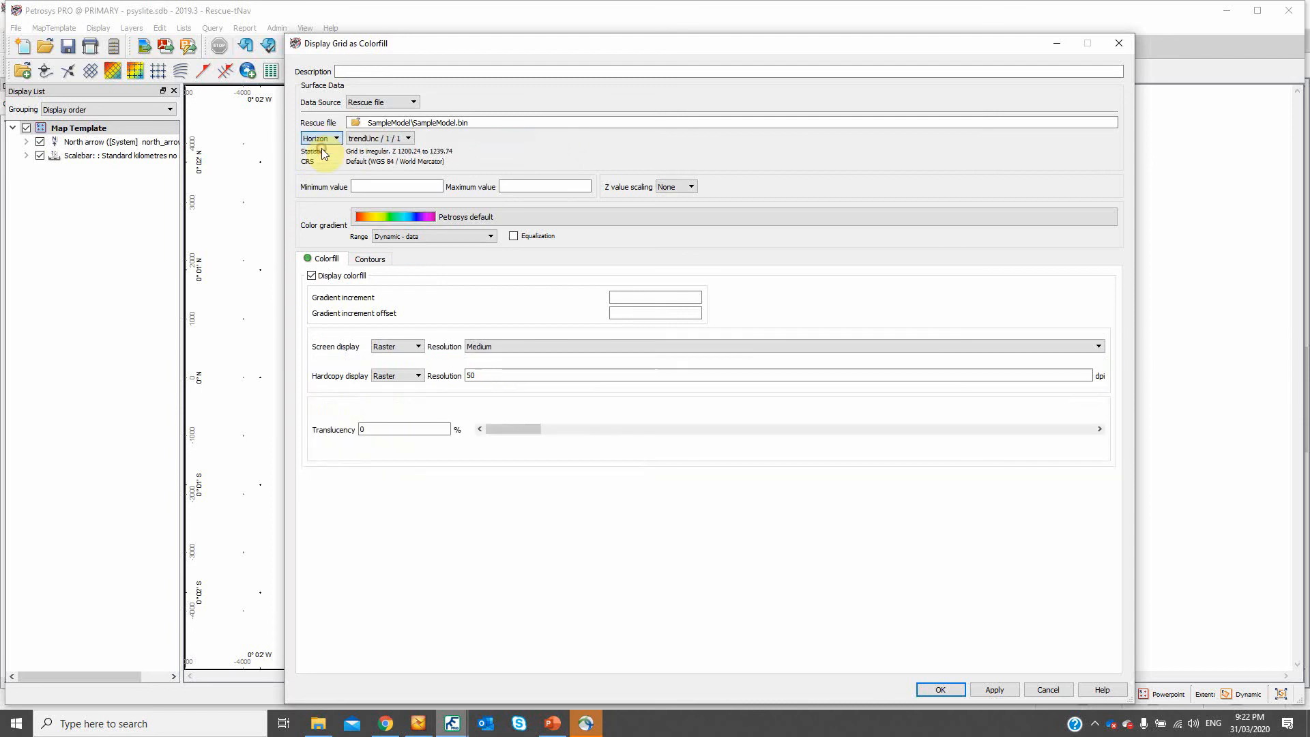
# - Choose the top / 1 / 1 horizon of the Rescue file and display it as a colorfill on the map
pyautogui.click(380, 138)
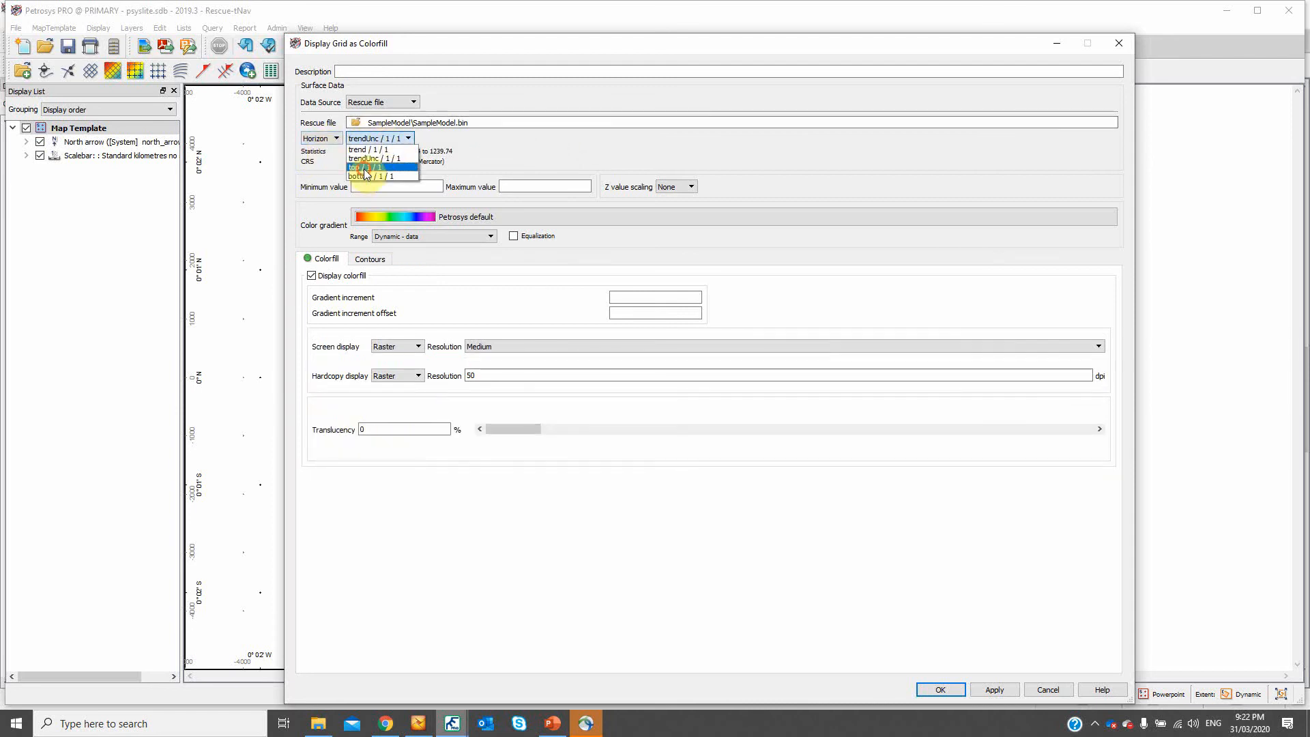
pyautogui.click(365, 167)
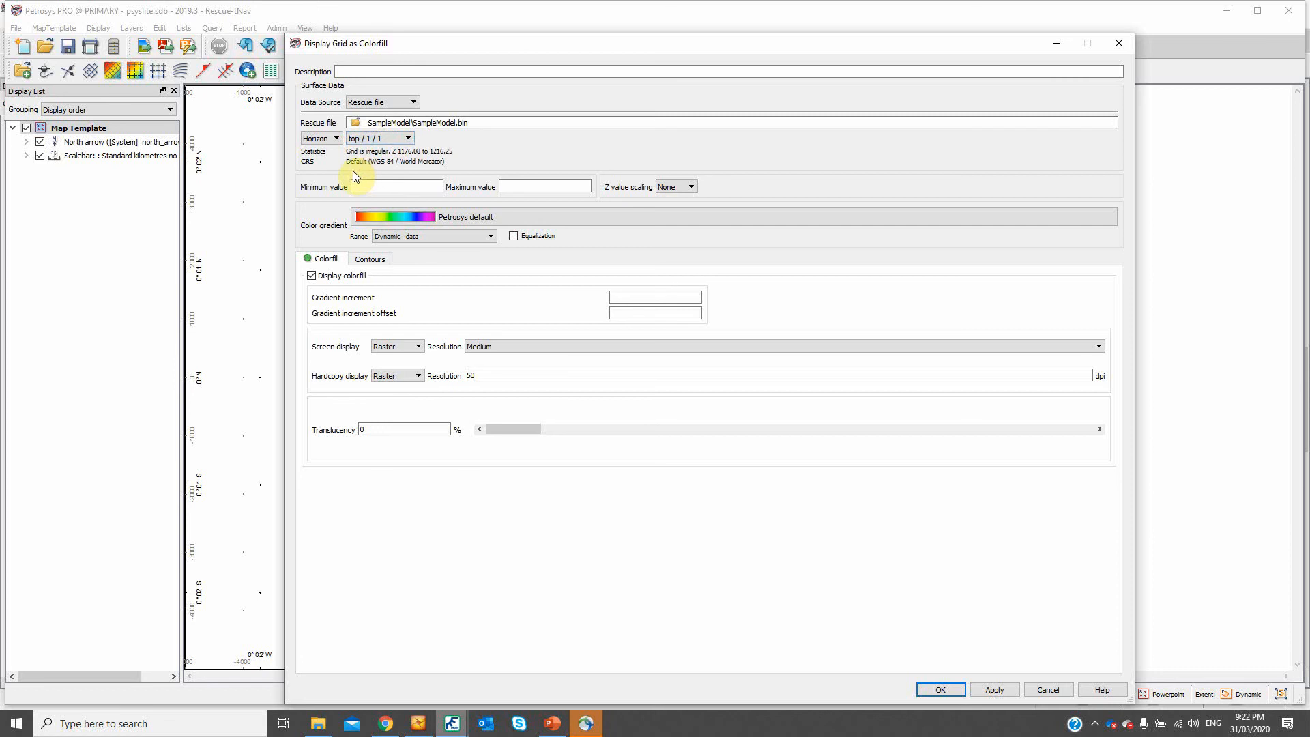
pyautogui.click(942, 690)
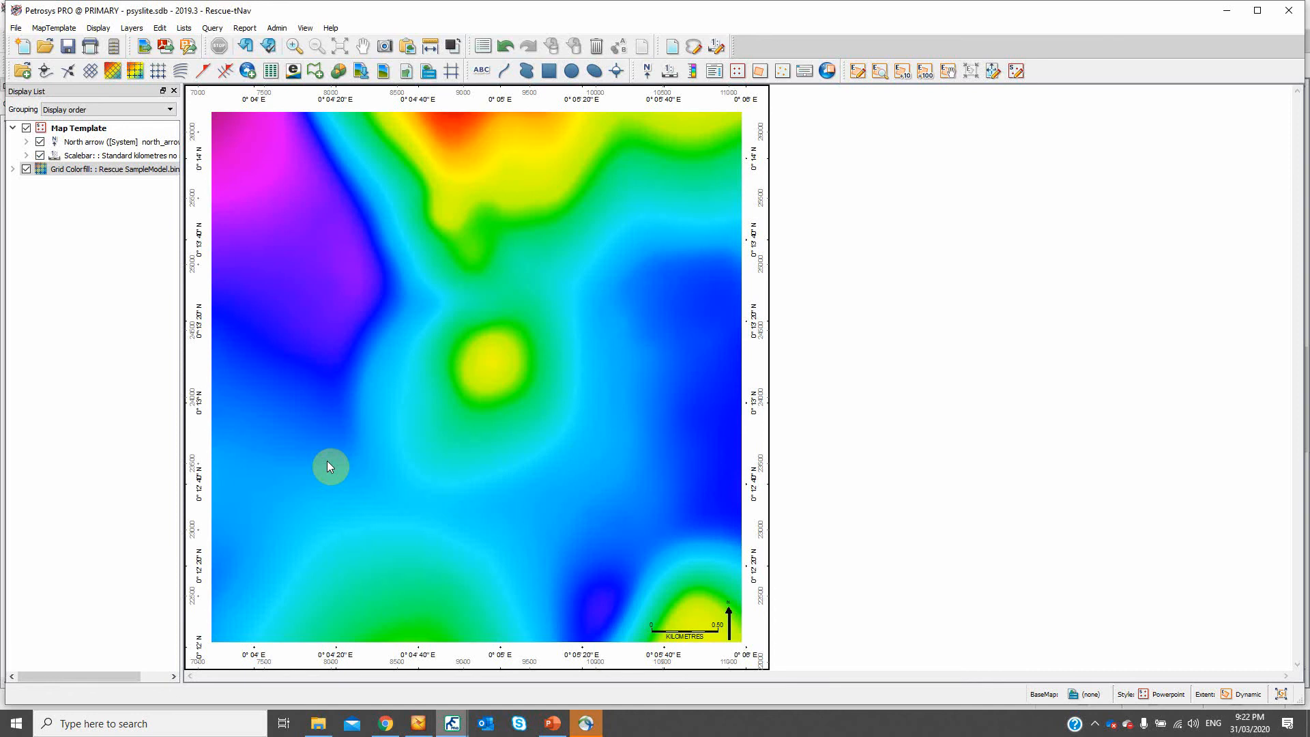
# - Check the well display settings for the Rescue file data source, and close them without adding wells
pyautogui.click(98, 28)
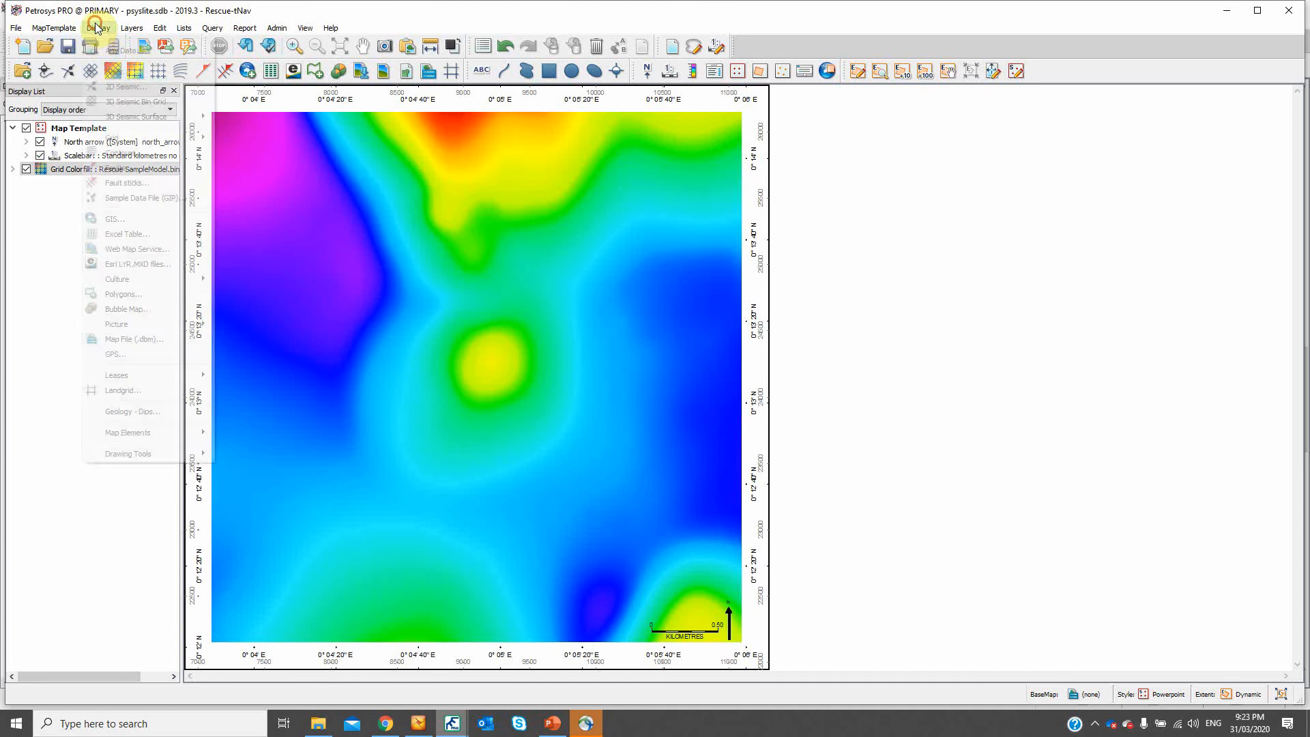
pyautogui.click(115, 69)
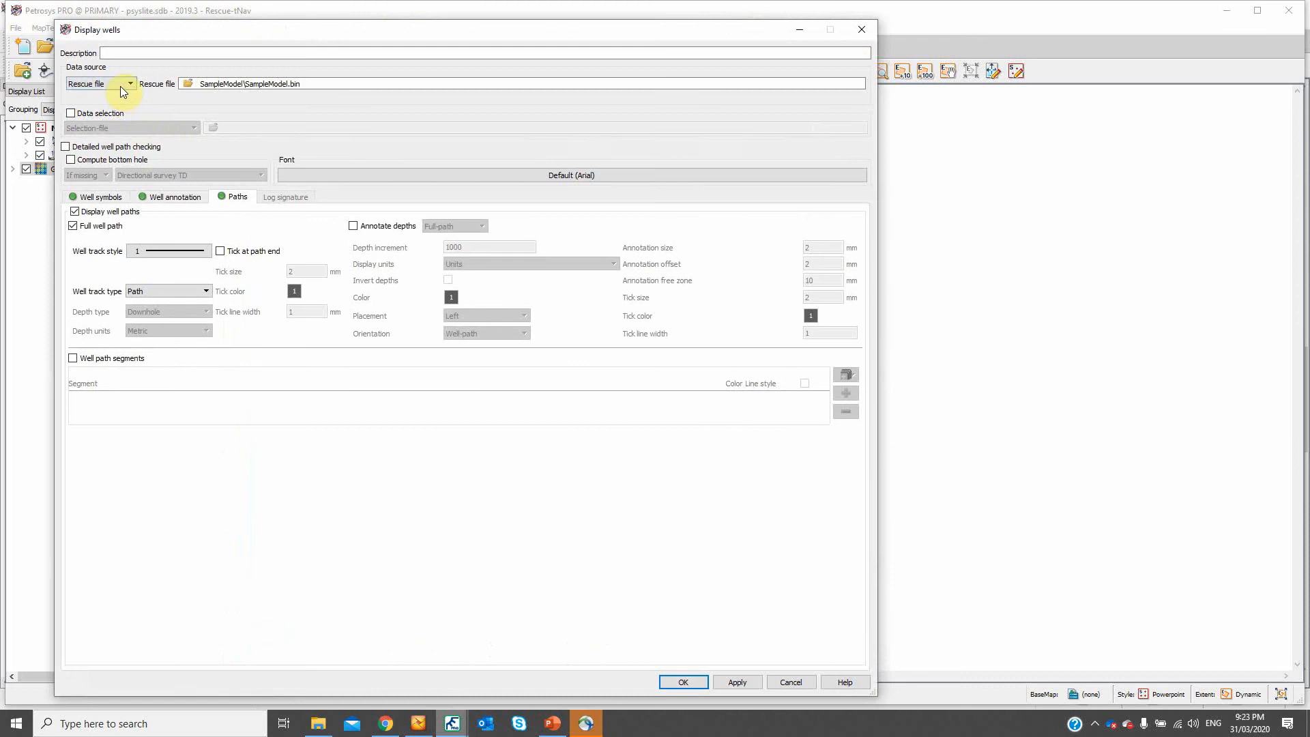
pyautogui.click(859, 31)
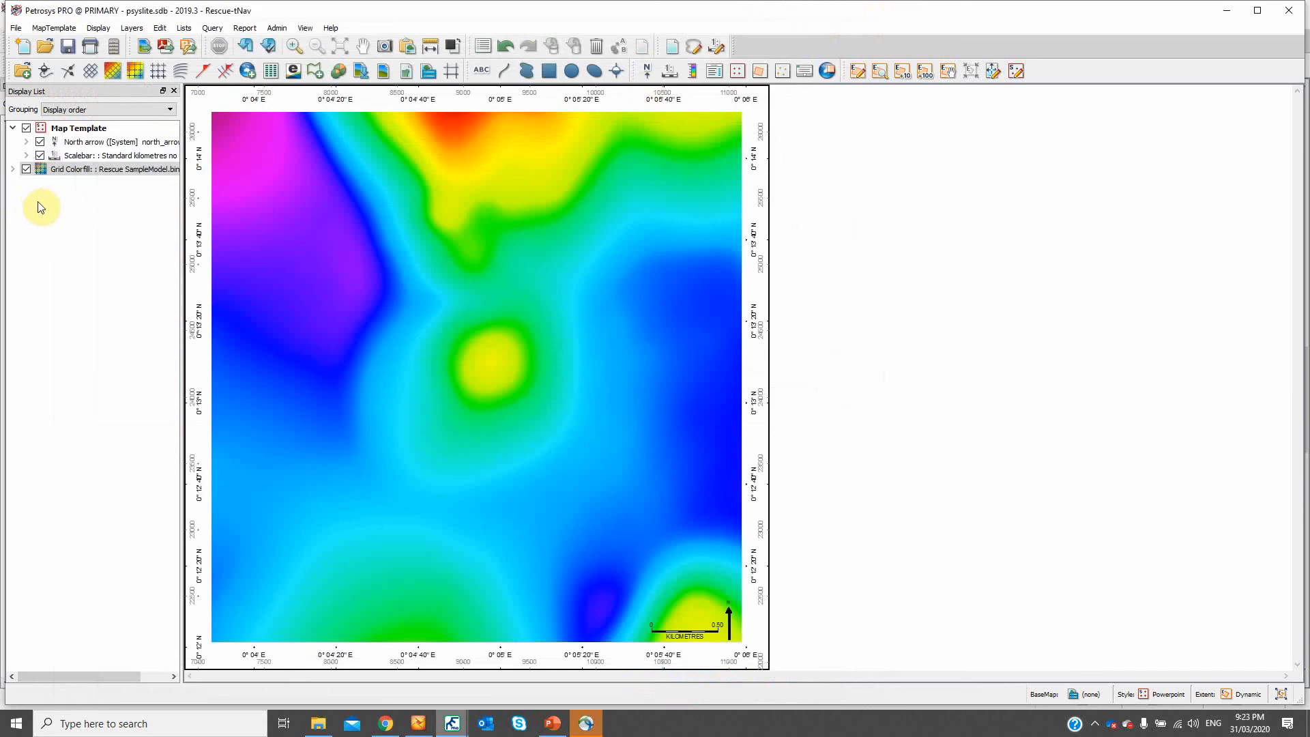
# - Hide the existing Rescue colorfill, add all well, horizon and 3D grid layers from the Rescue grid file SampleModel.bin, and select the Wells layer
pyautogui.click(27, 169)
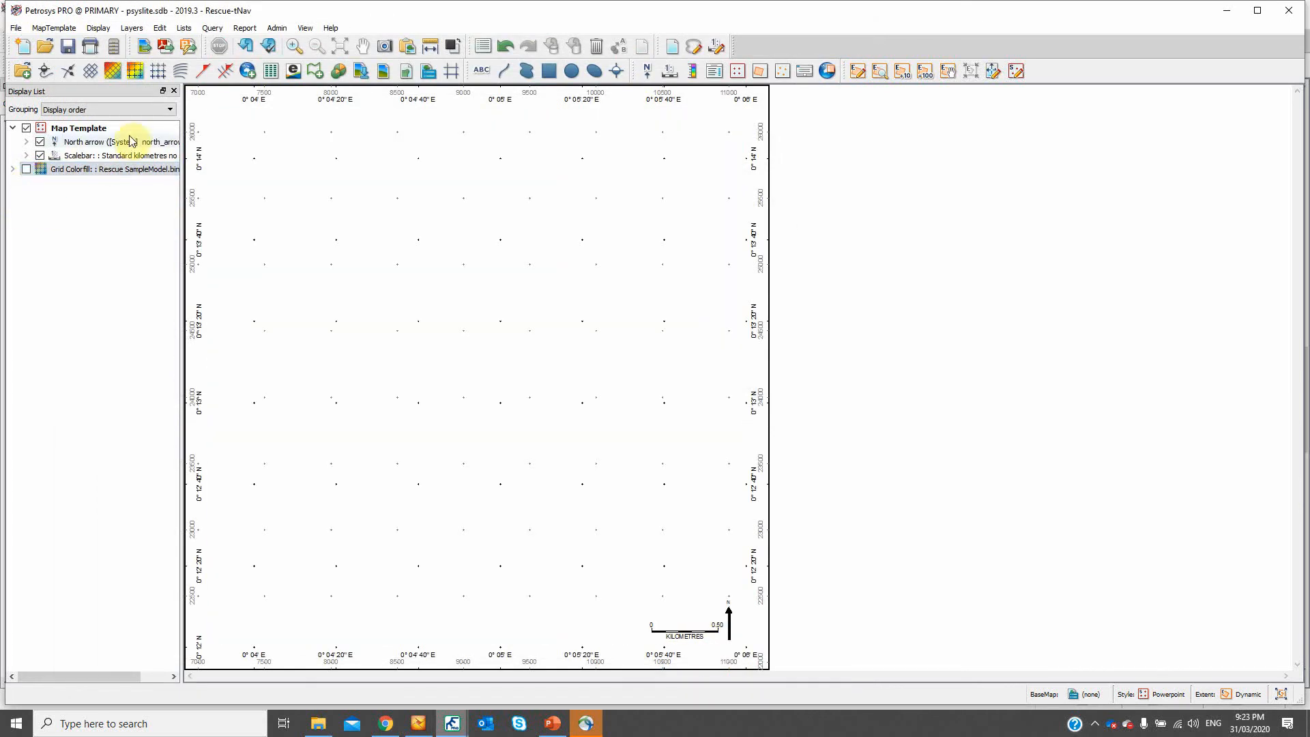
pyautogui.click(100, 30)
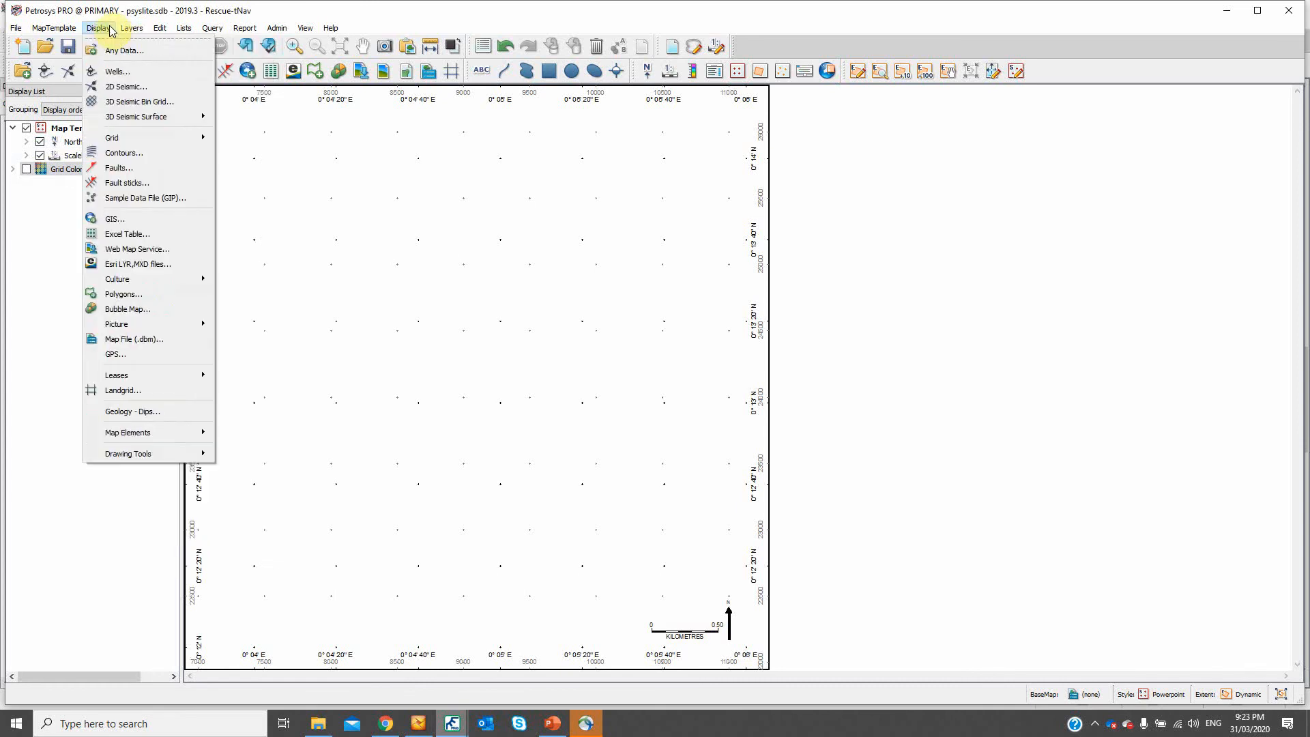
pyautogui.click(150, 51)
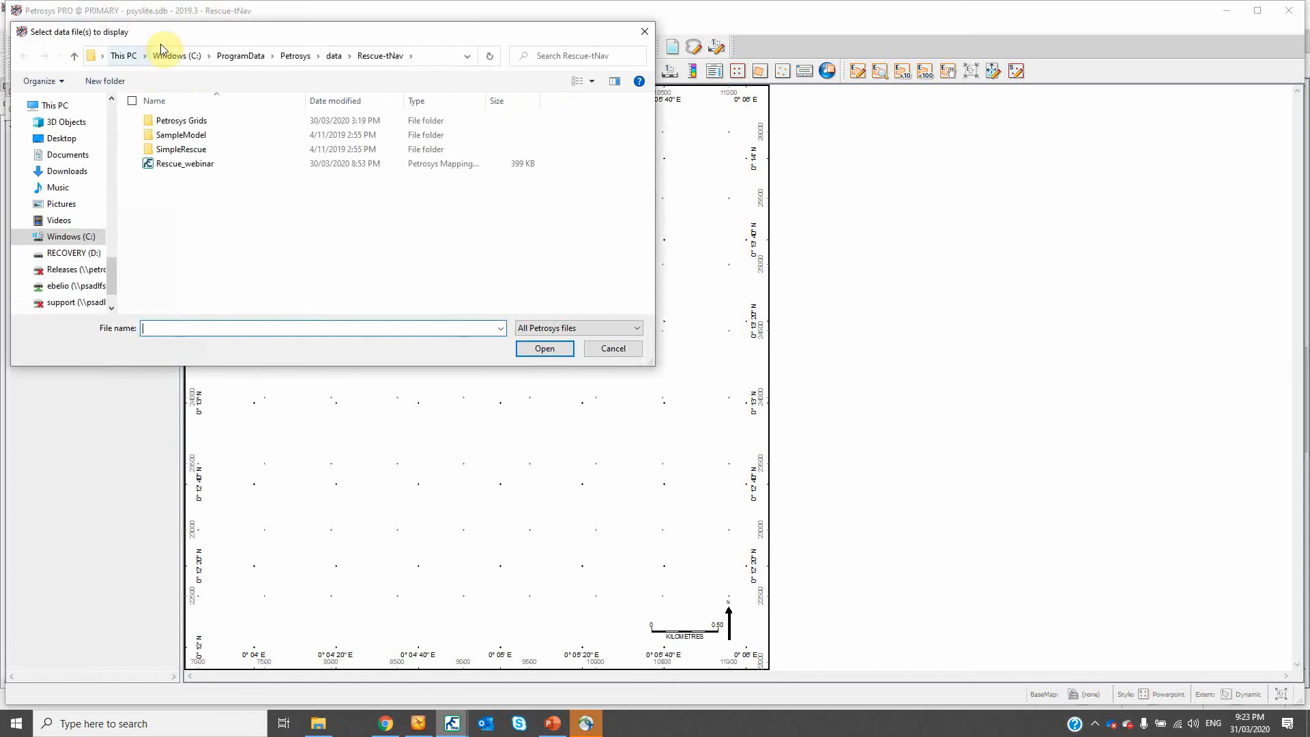
pyautogui.moveTo(176, 36); pyautogui.dragTo(458, 175)
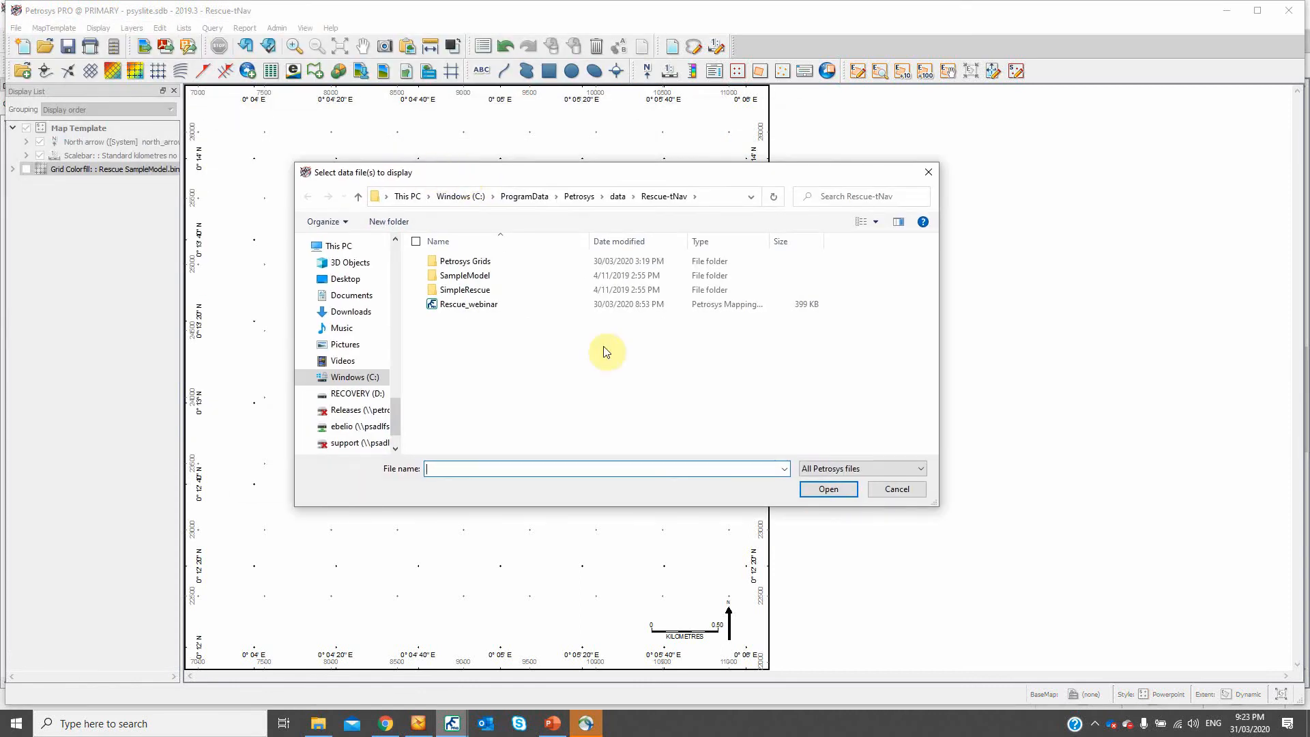
pyautogui.click(875, 470)
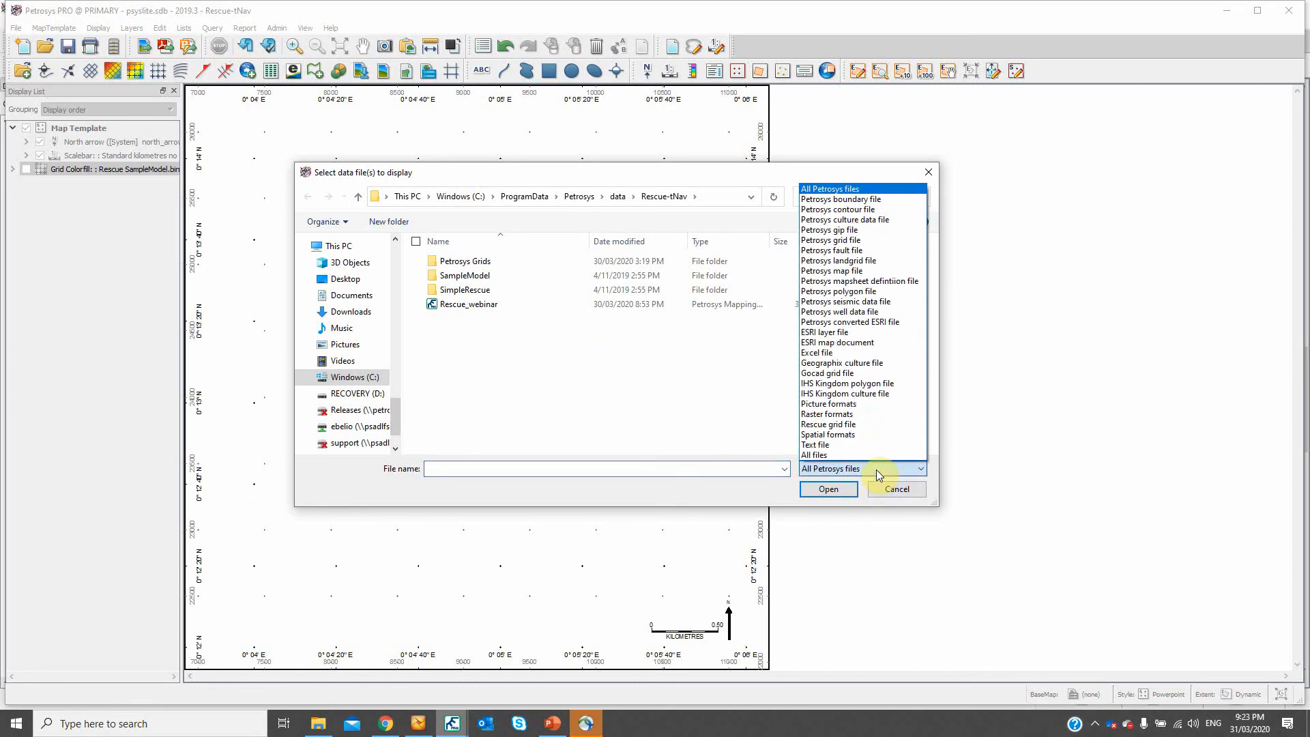
pyautogui.click(865, 425)
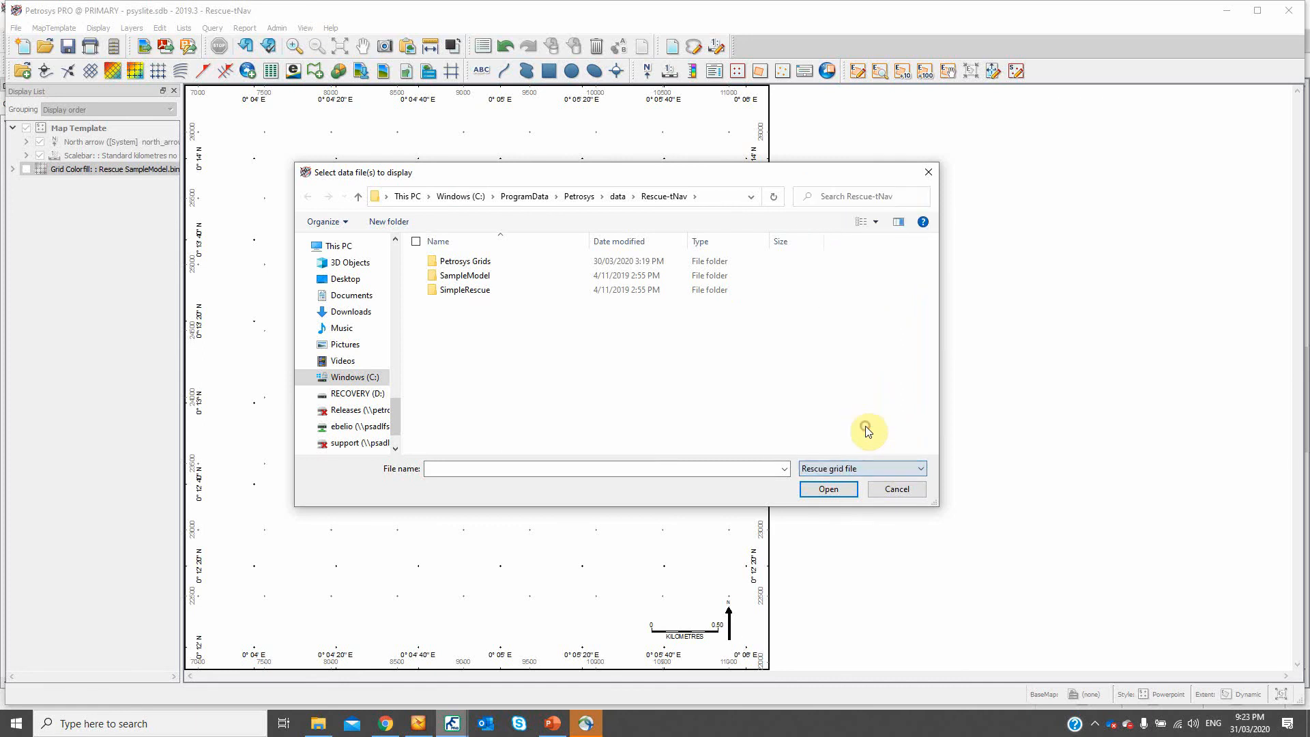
pyautogui.doubleClick(483, 276)
pyautogui.click(486, 266)
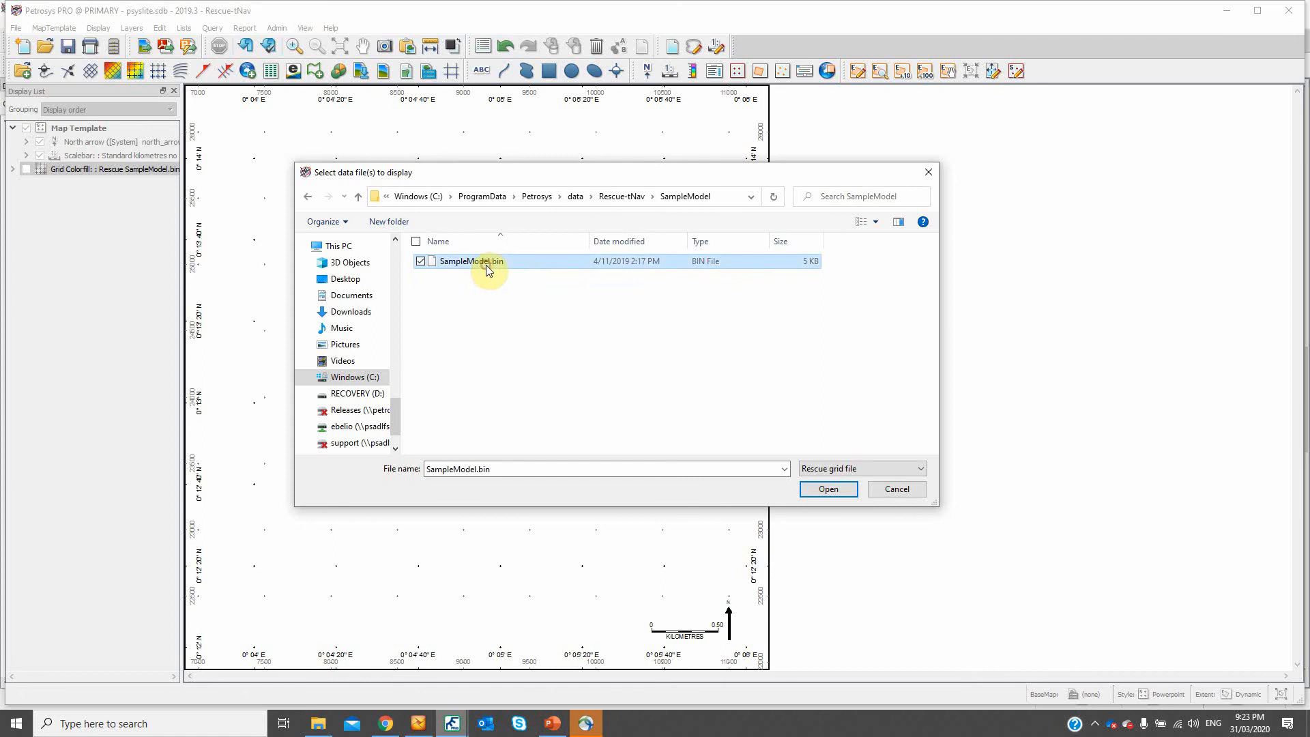
pyautogui.click(839, 489)
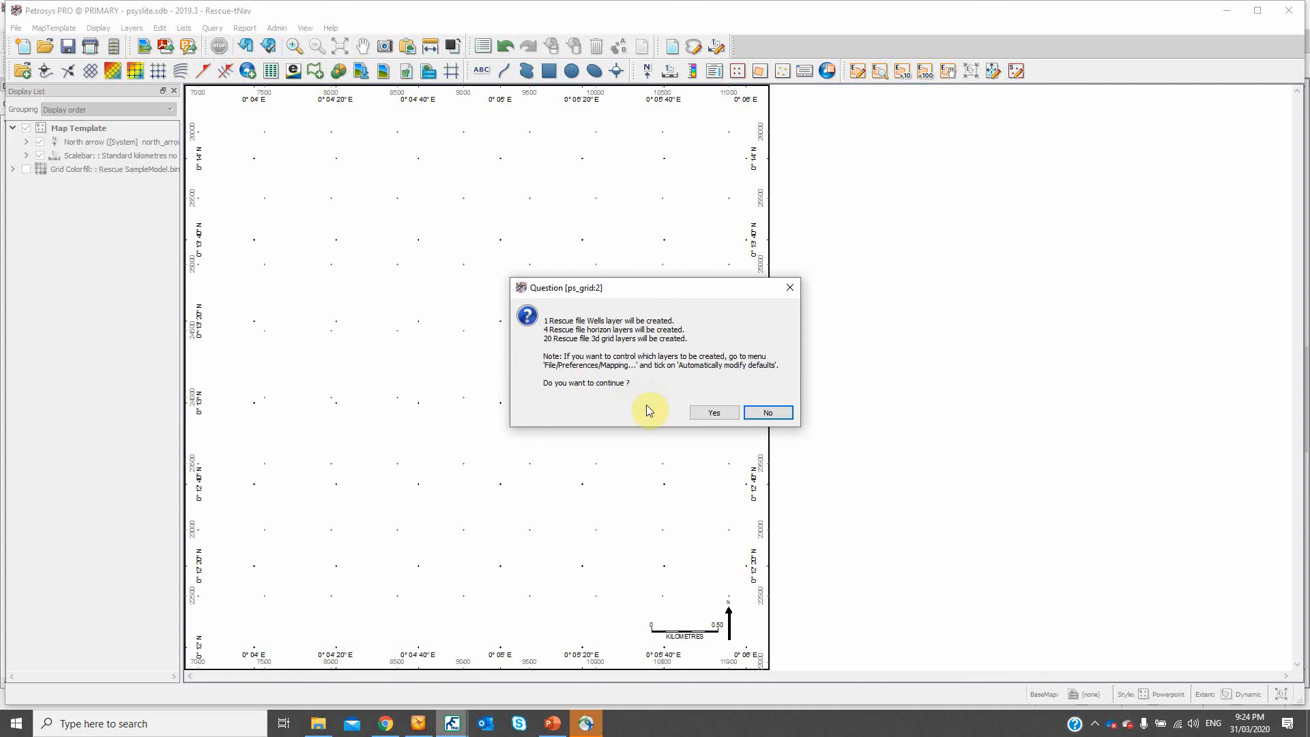
pyautogui.click(712, 413)
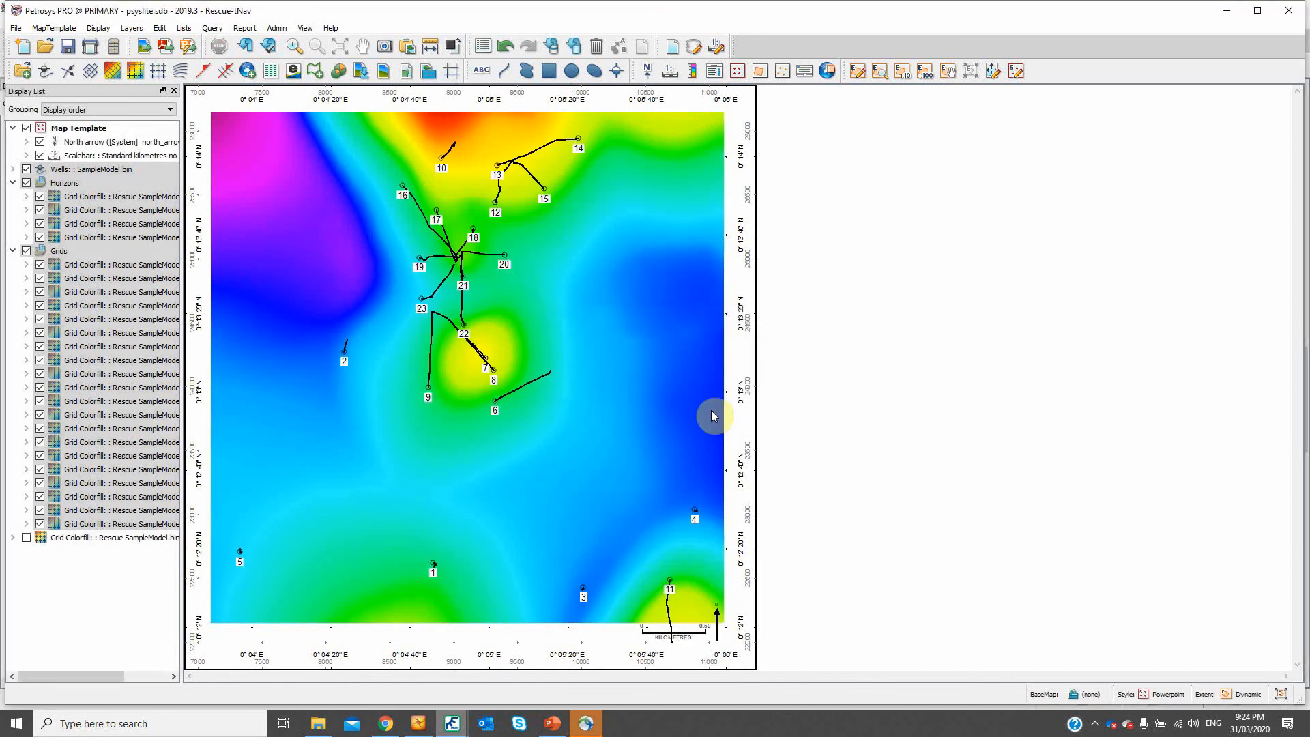
pyautogui.click(128, 173)
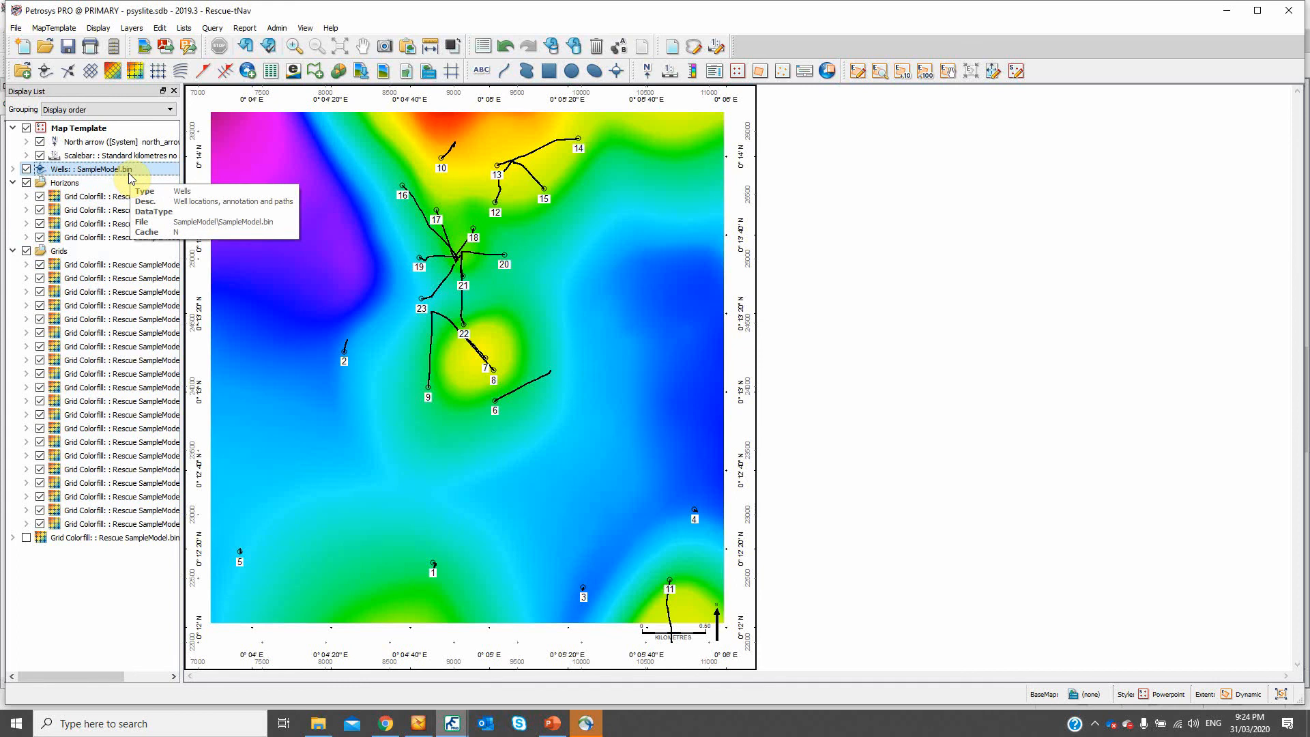
# - Look over the first and last layers in the Horizons and Grids groups and the map's data display options
pyautogui.click(106, 197)
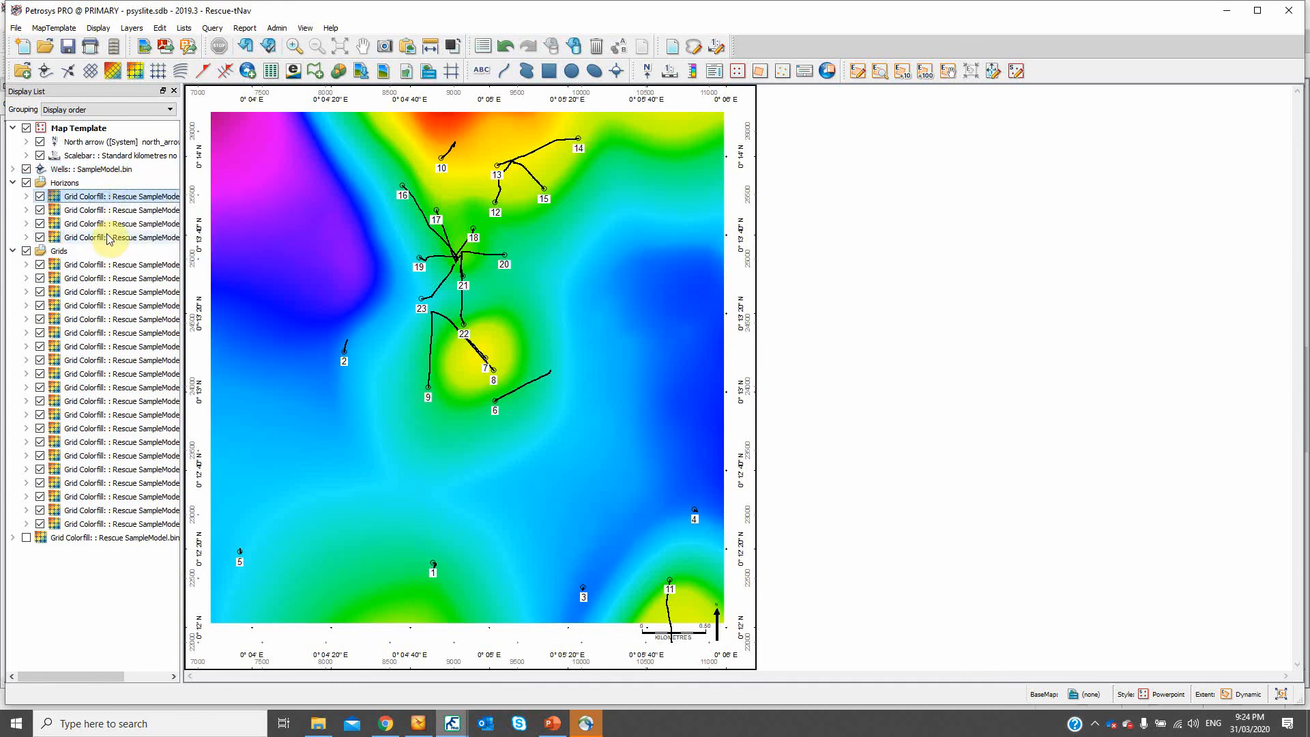
pyautogui.click(108, 237)
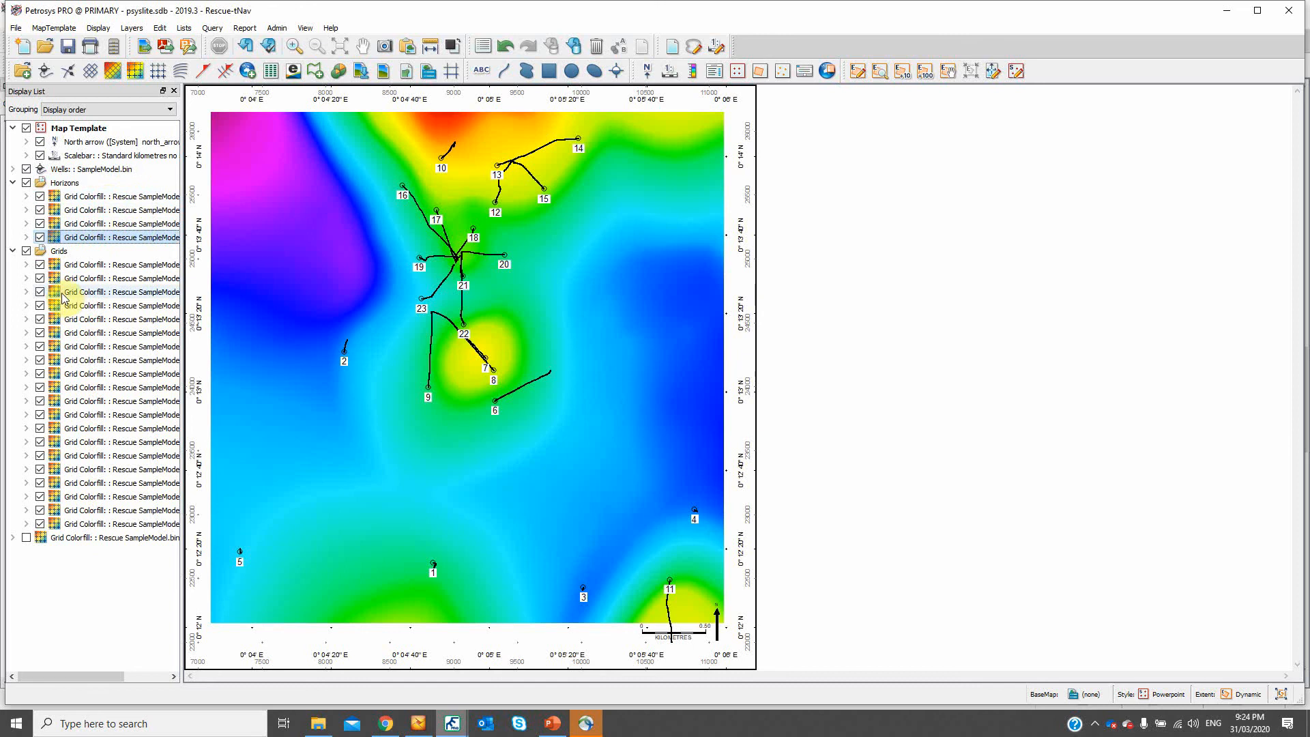
pyautogui.click(85, 265)
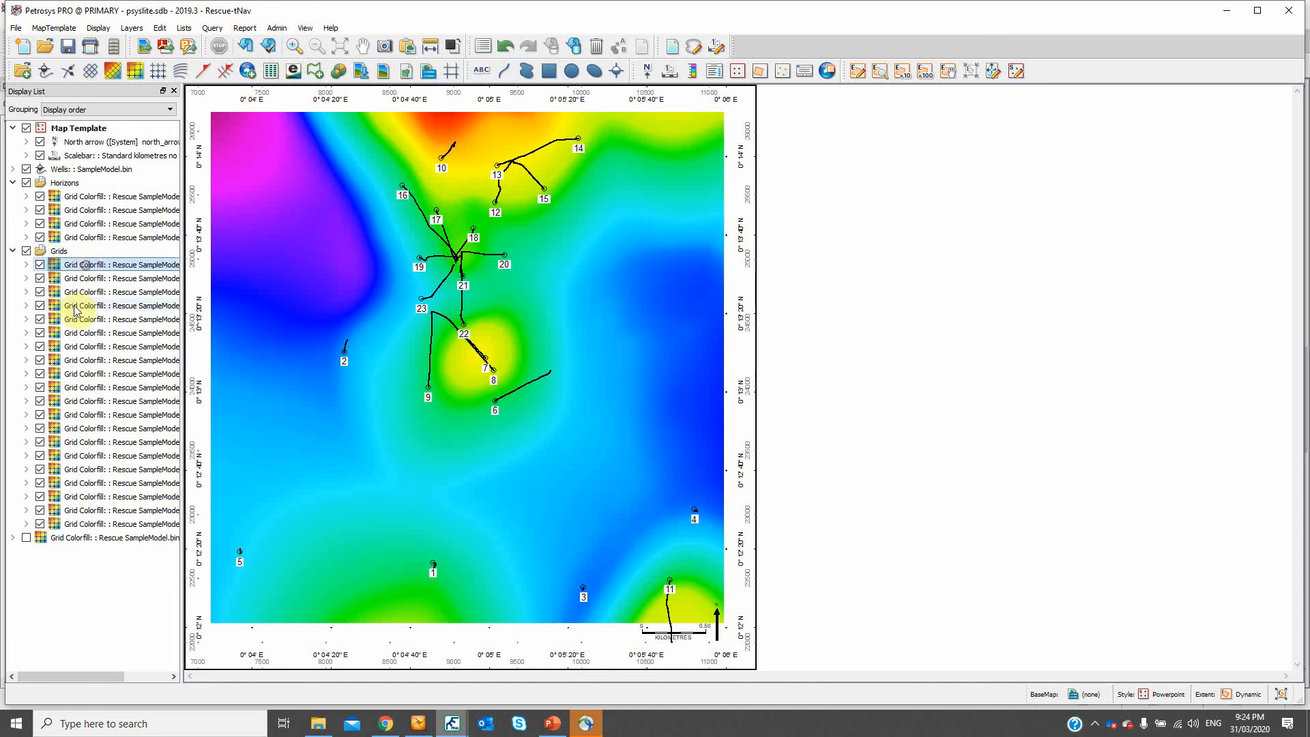
pyautogui.click(107, 524)
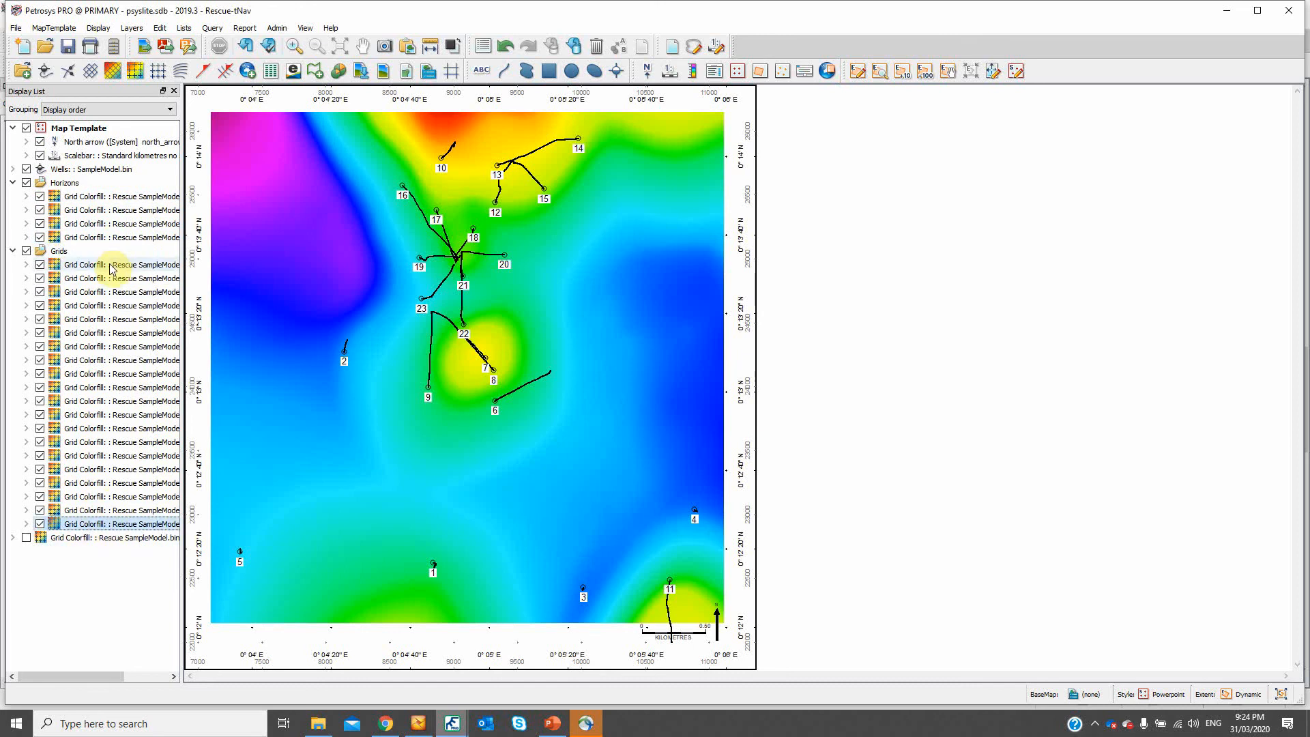
pyautogui.moveTo(113, 268)
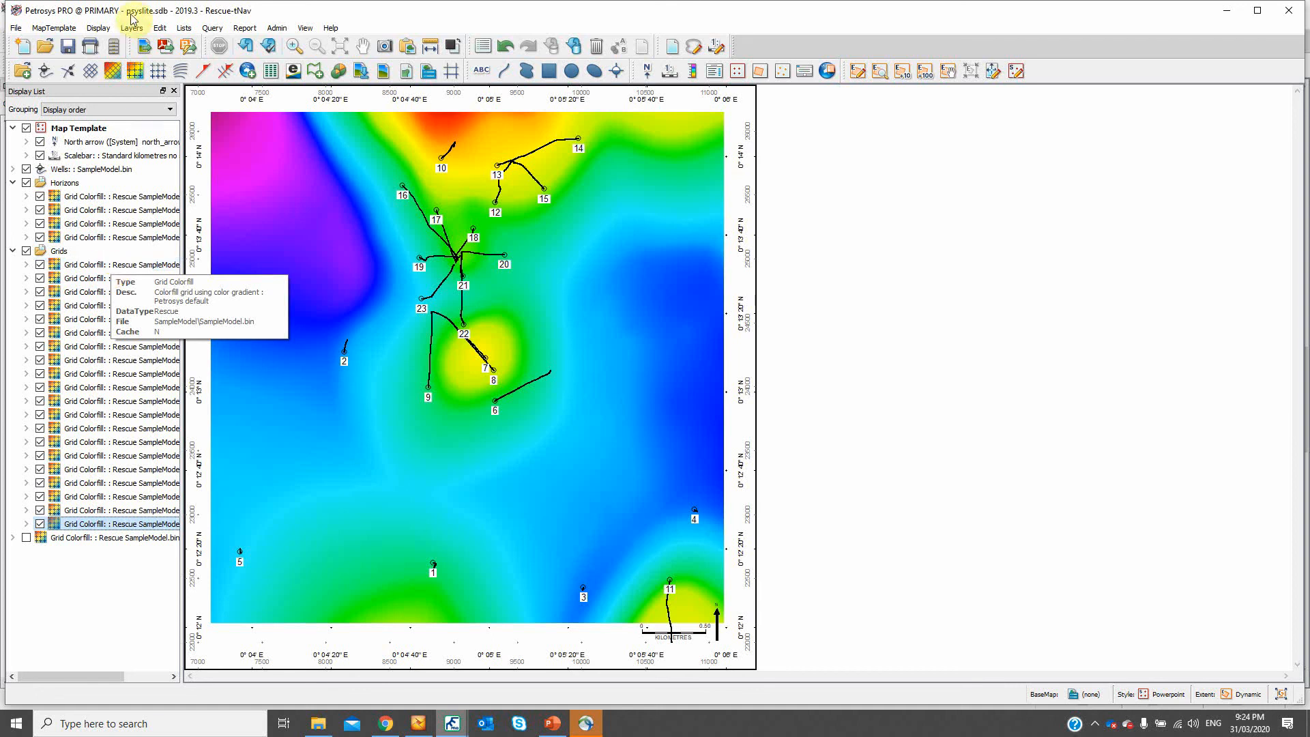
pyautogui.click(98, 28)
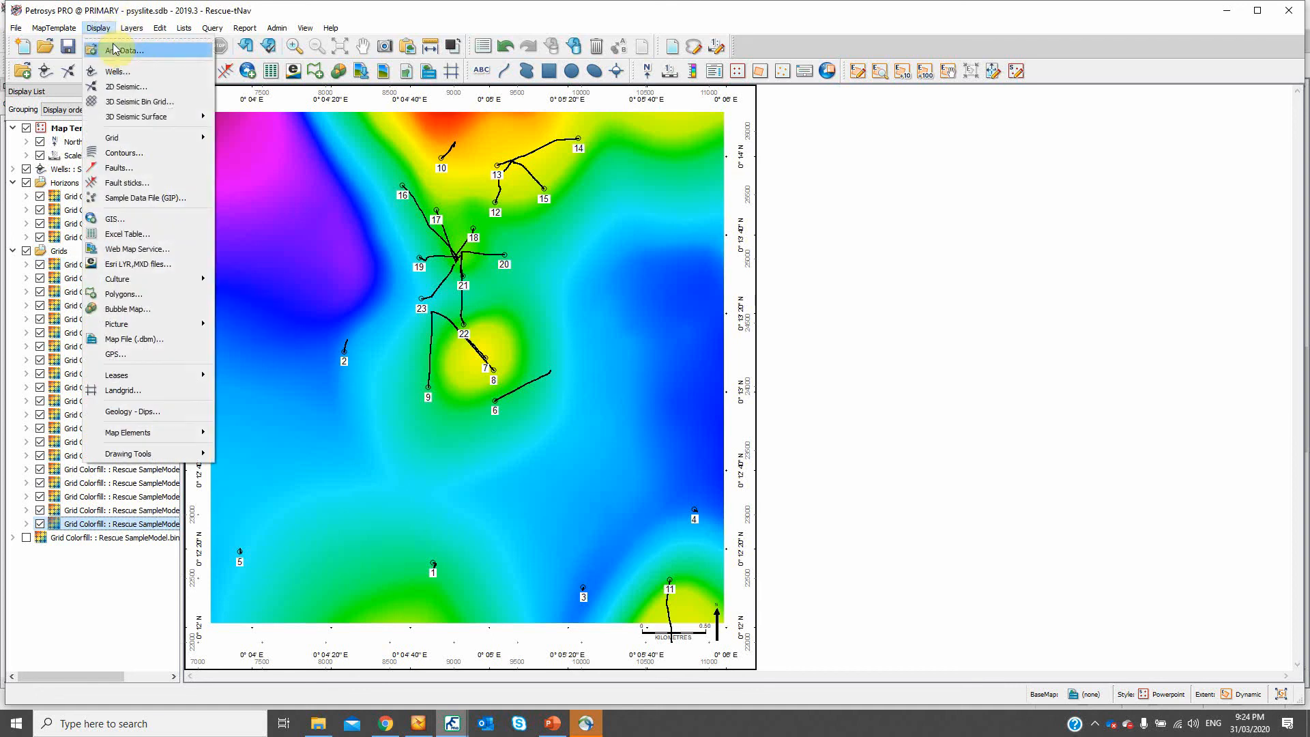
pyautogui.click(1181, 464)
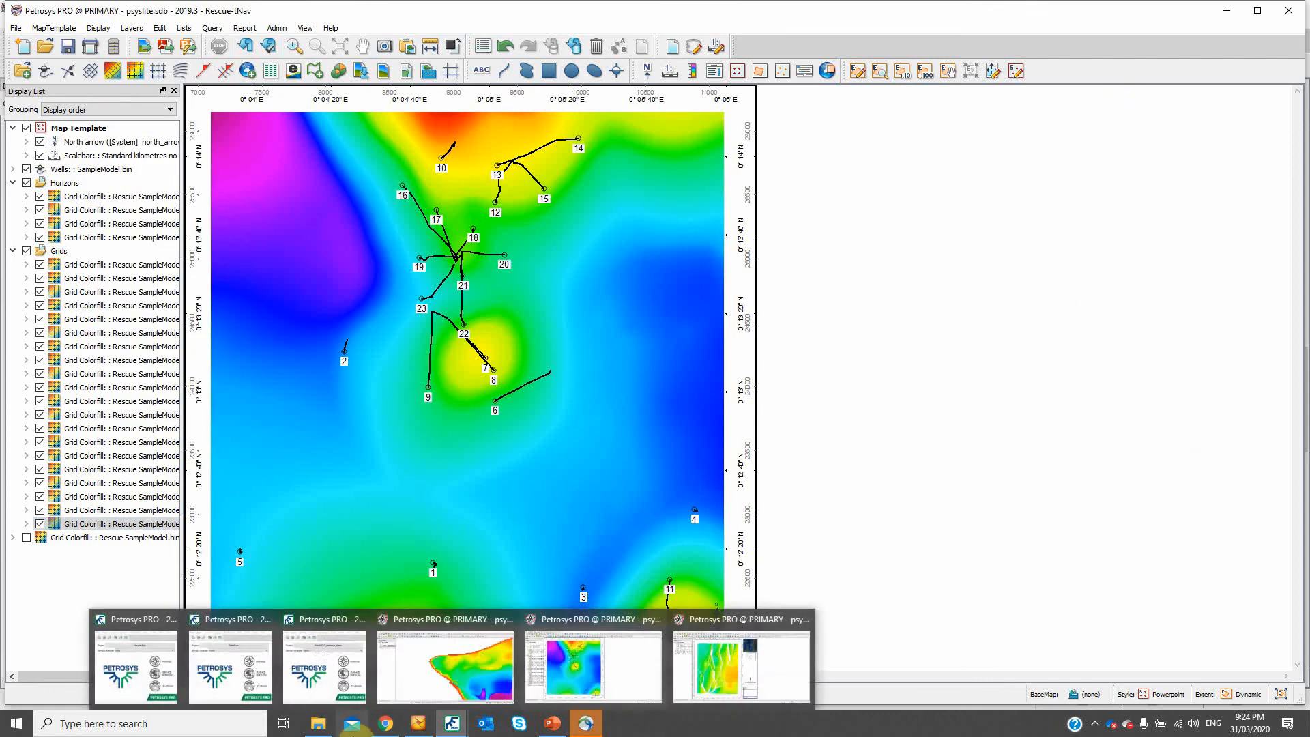
# - Switch to the launcher window of the Rescue-tNav project and start the 3D Viewer
pyautogui.moveTo(584, 723)
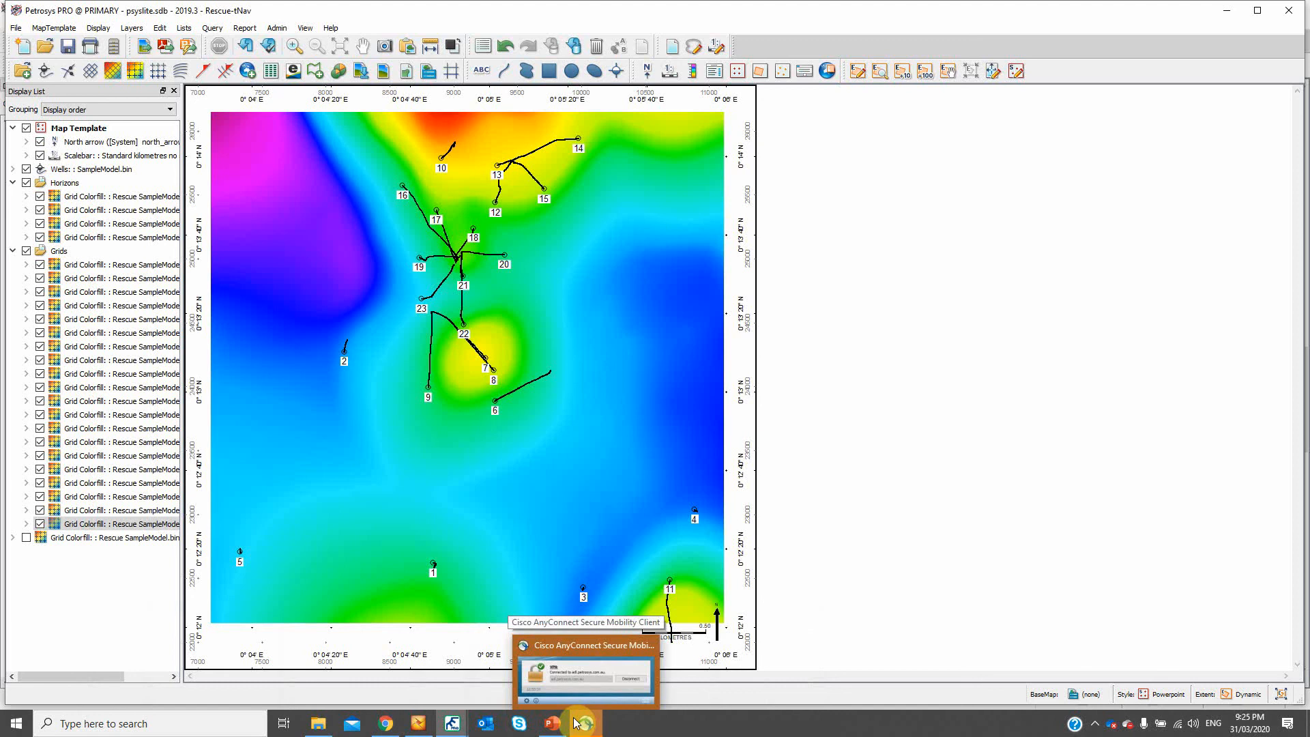
pyautogui.moveTo(447, 728)
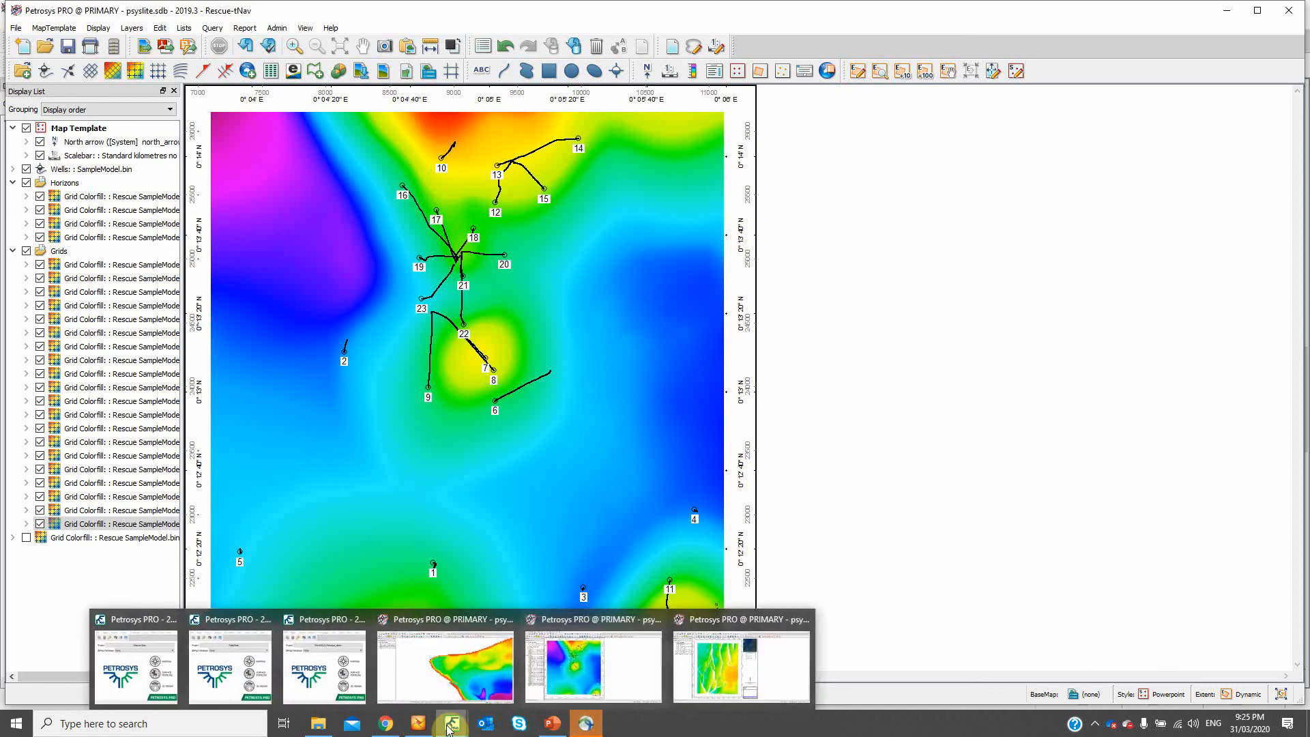
pyautogui.moveTo(143, 650)
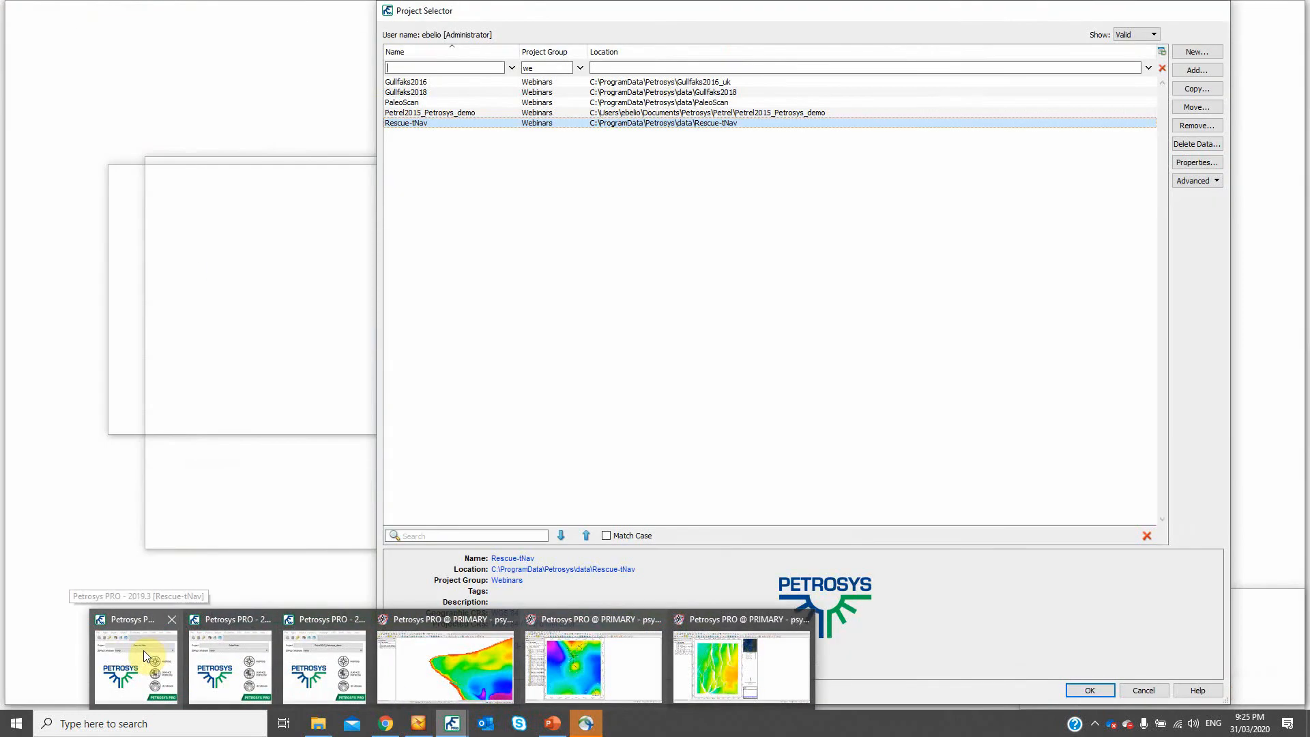
pyautogui.moveTo(217, 655)
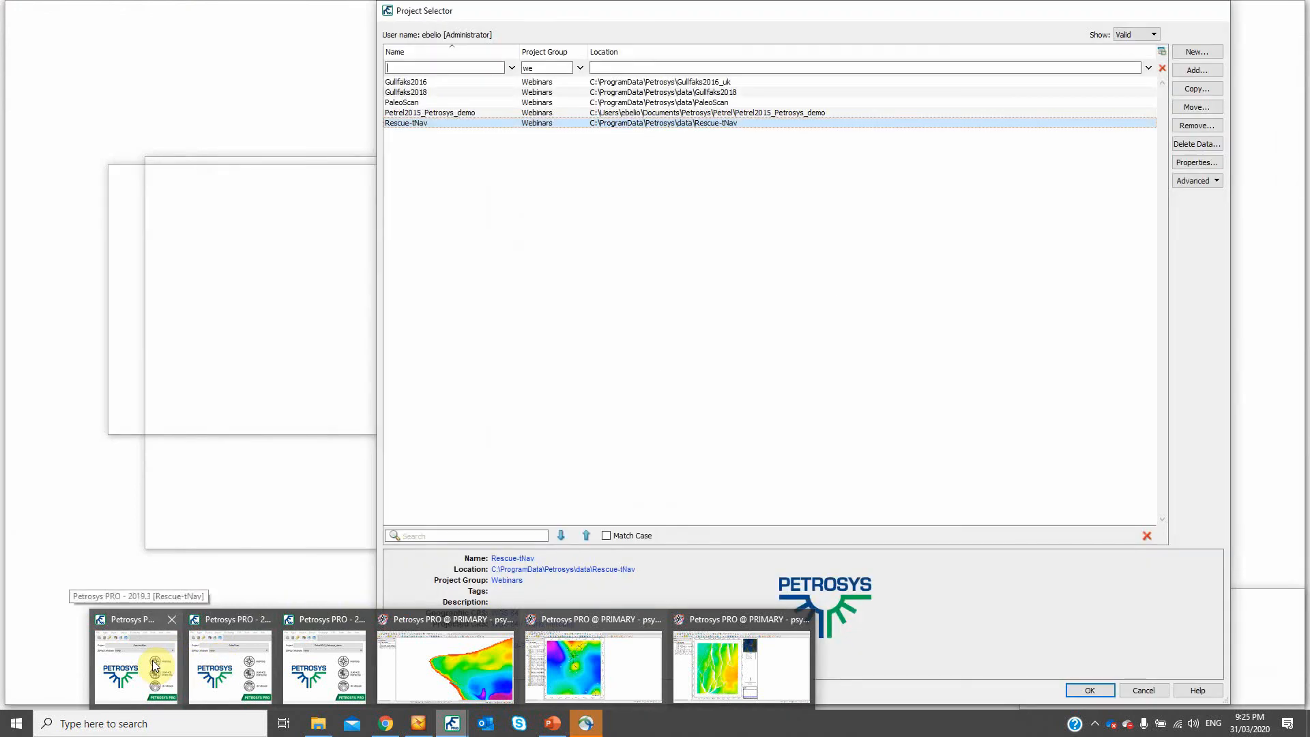
pyautogui.click(153, 665)
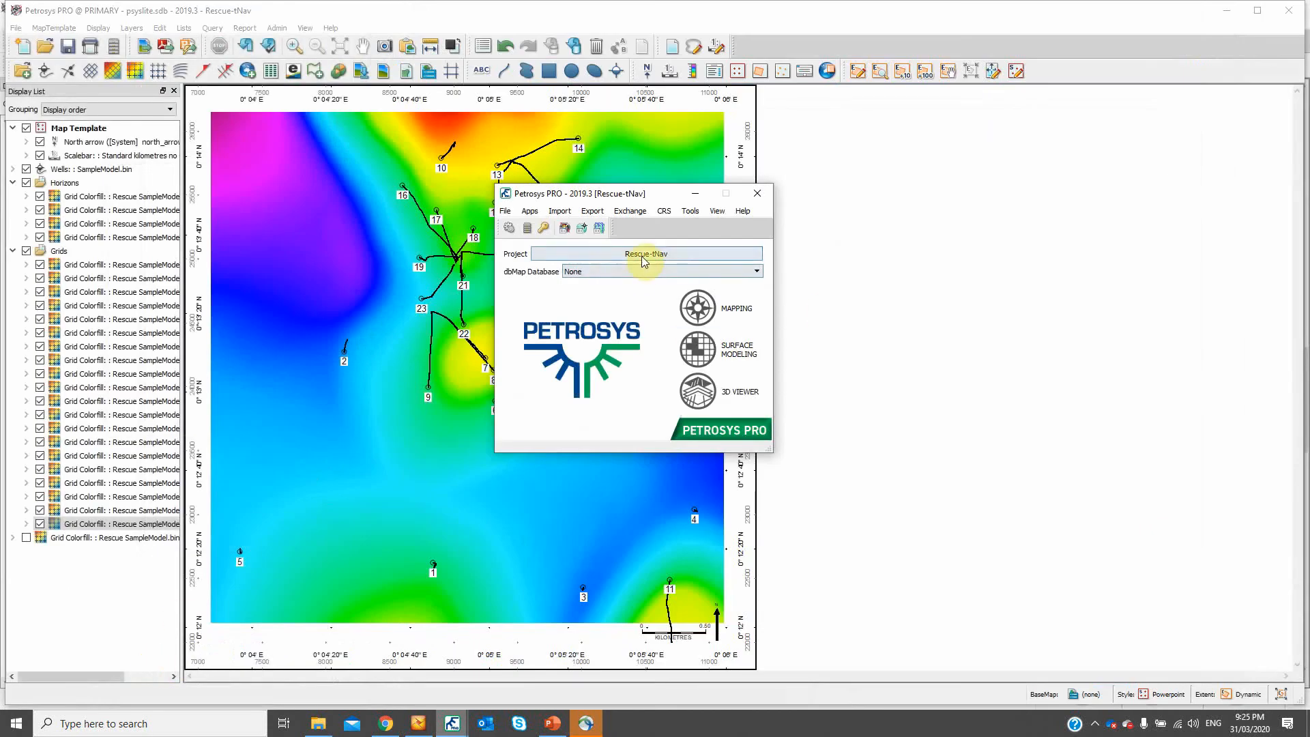
pyautogui.click(719, 396)
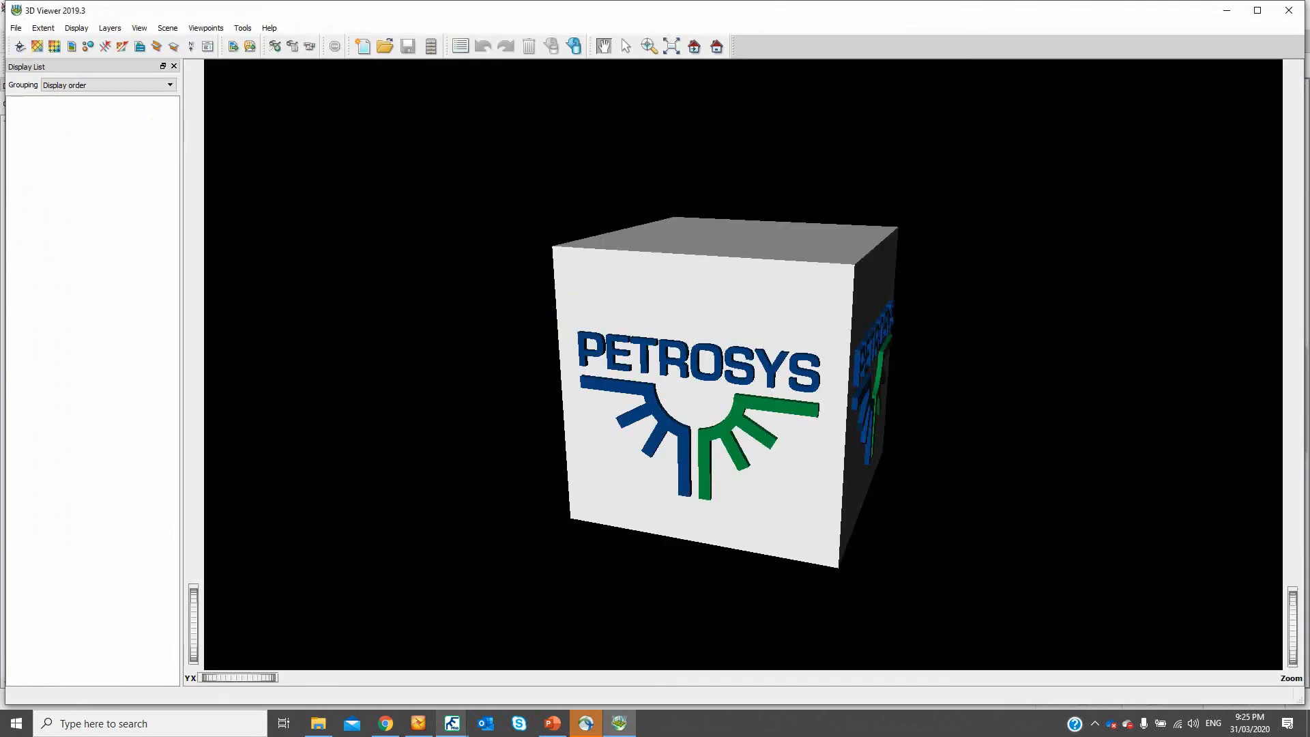
# - Open the recent 3D scene Rescue_webinar.3dm, maximize the viewer and rotate the two surfaces to a flatter viewing angle
pyautogui.click(16, 28)
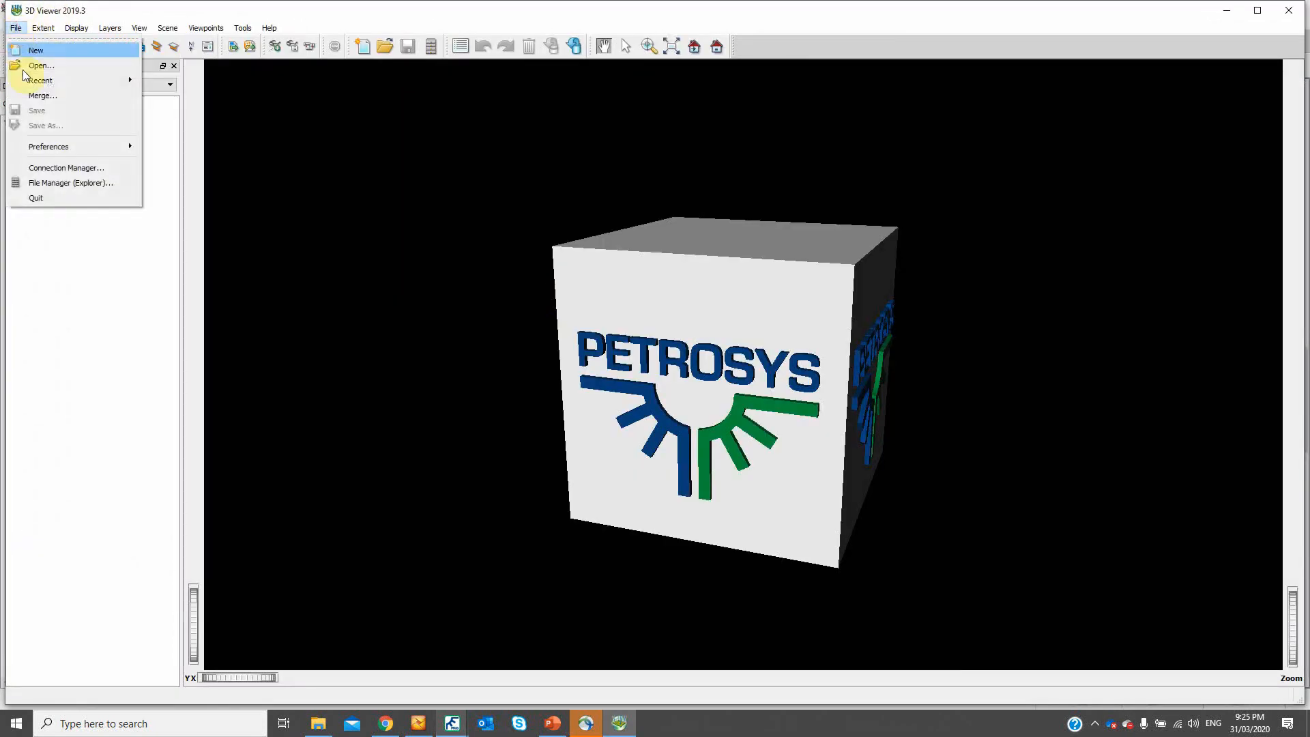
pyautogui.moveTo(82, 80)
pyautogui.click(156, 81)
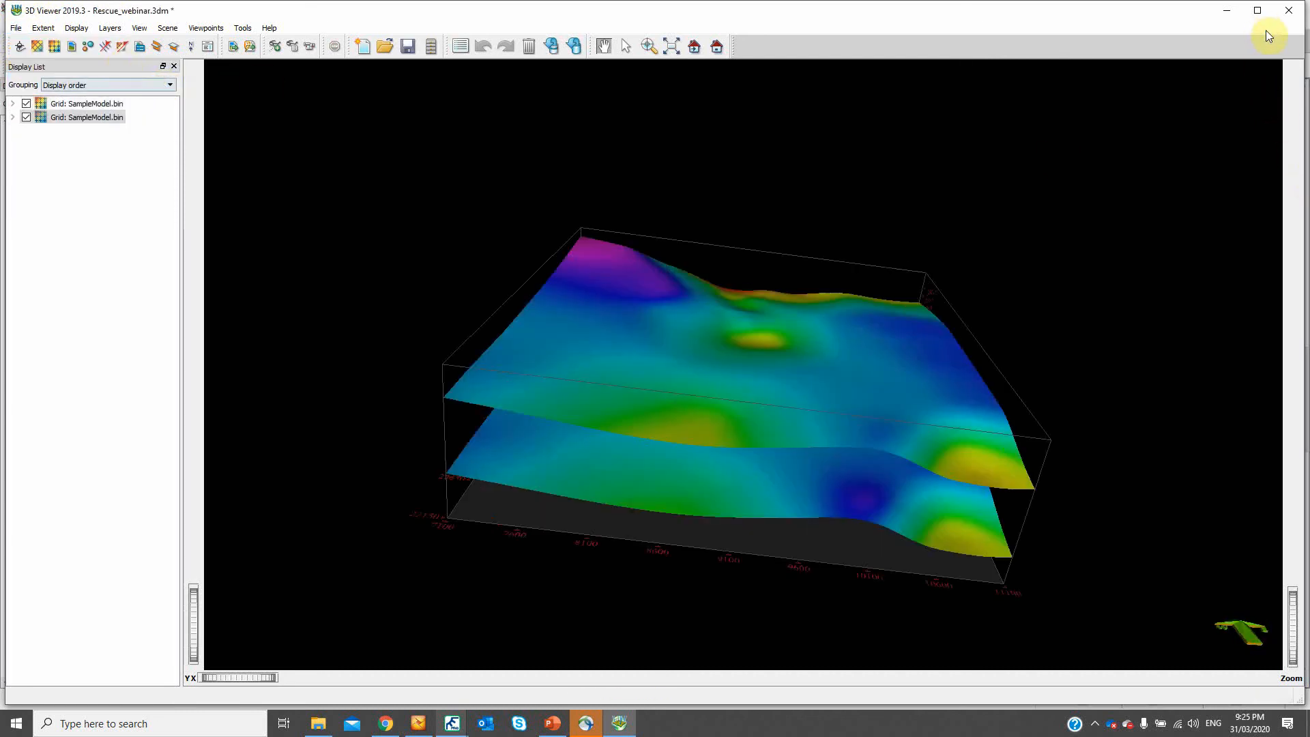
pyautogui.click(1257, 10)
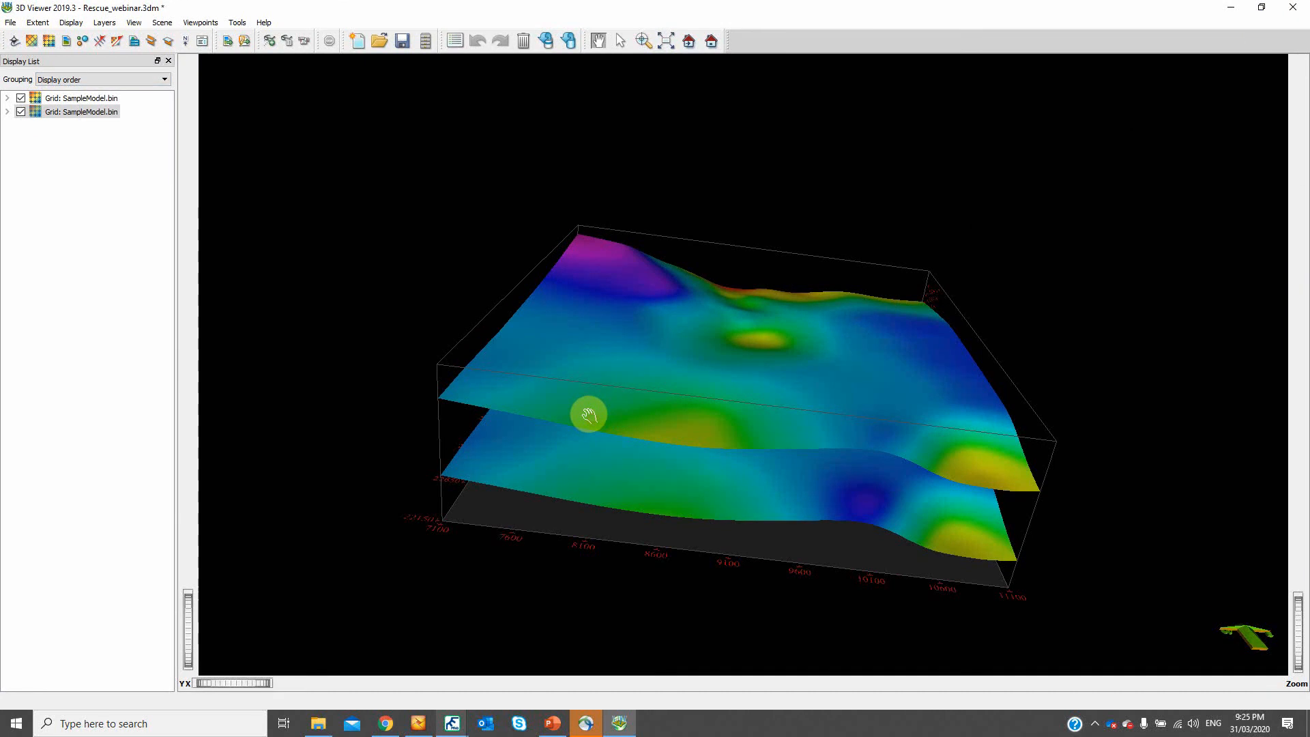
pyautogui.moveTo(587, 414); pyautogui.dragTo(631, 372)
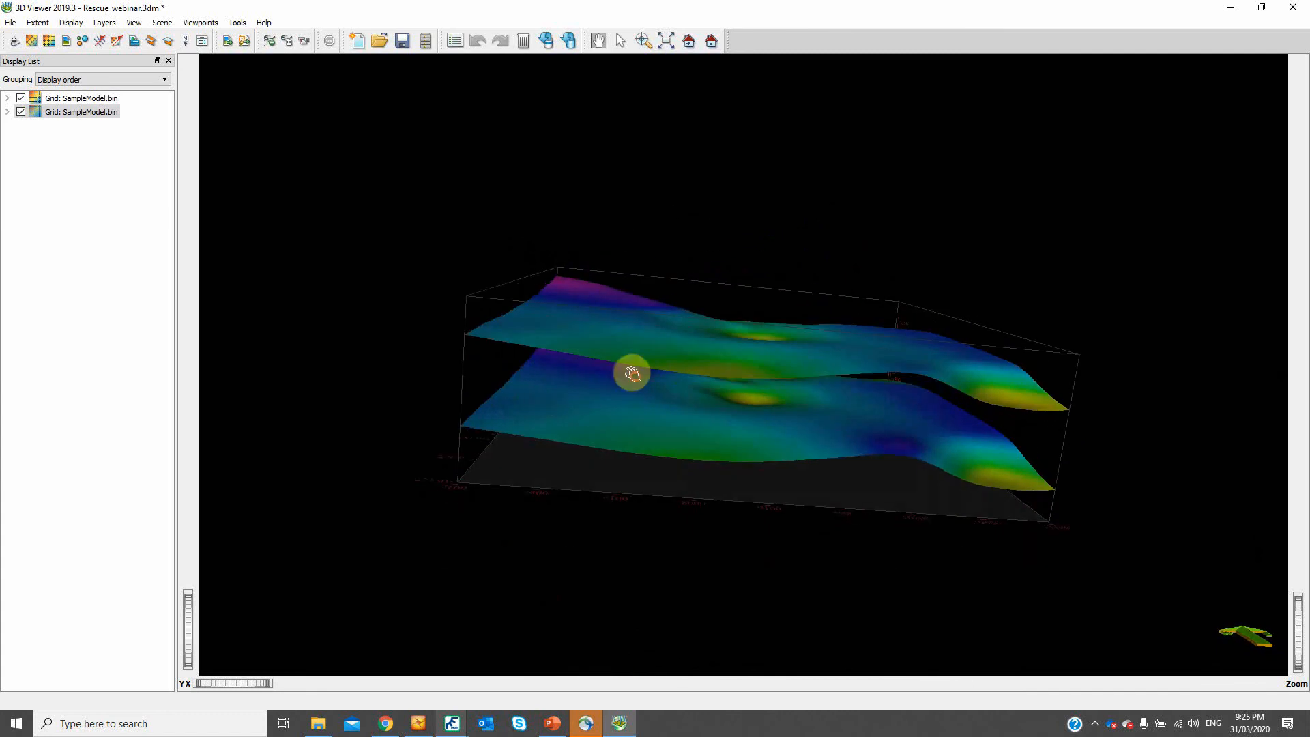
# - Check the grid data sources available for the bottom / 1 / 1 horizon in the 3D scene, and close its settings without changes
pyautogui.doubleClick(74, 112)
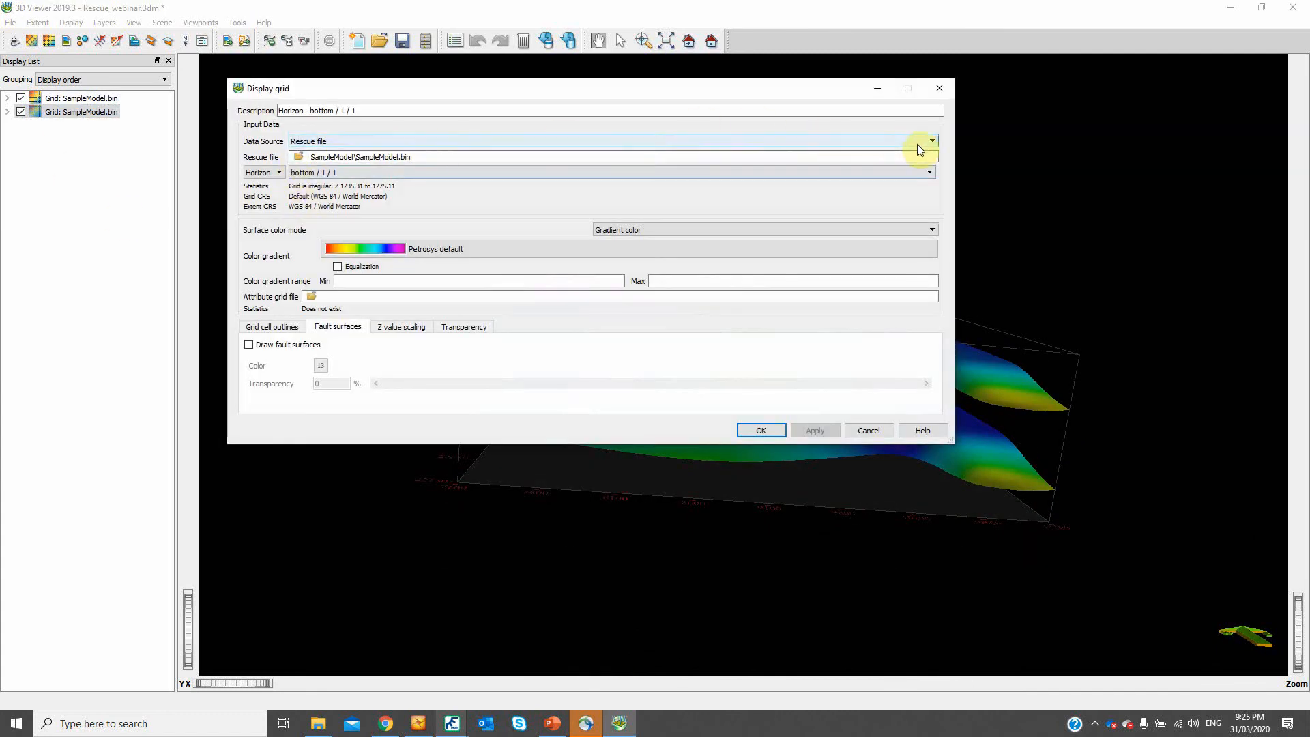
pyautogui.click(391, 140)
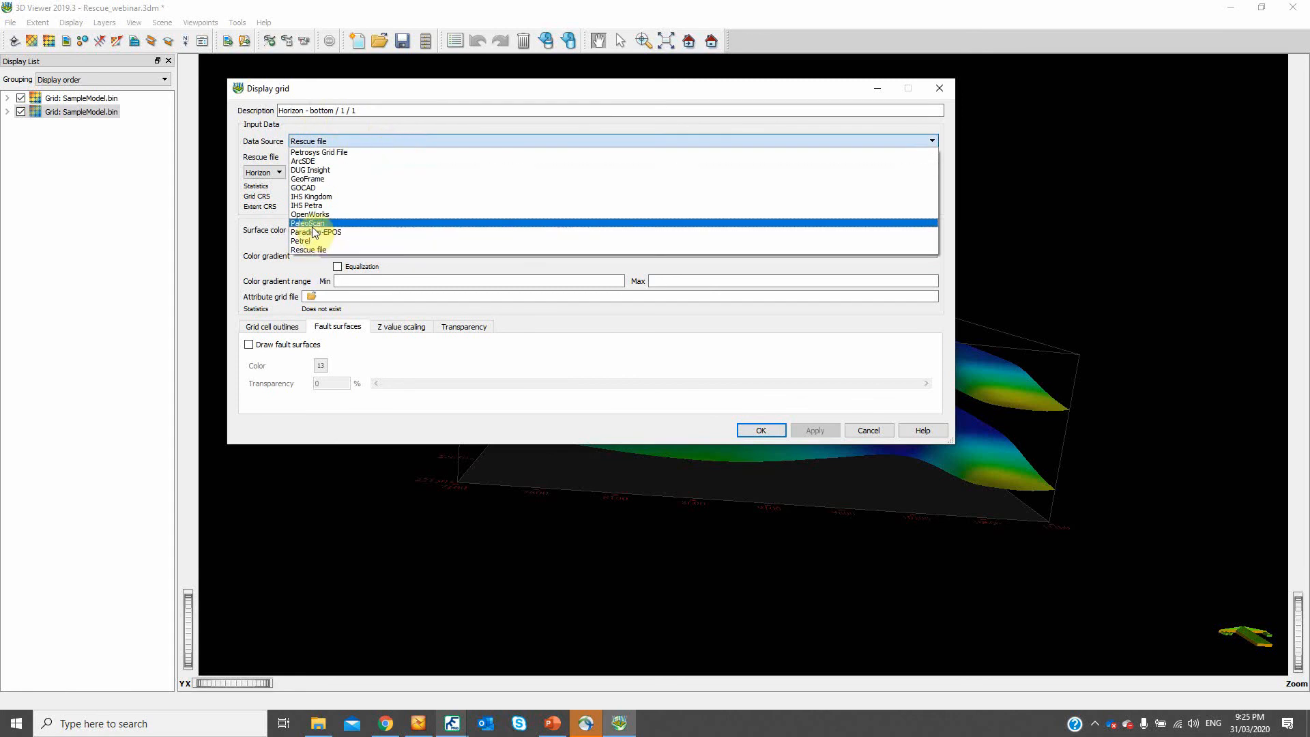
pyautogui.click(254, 155)
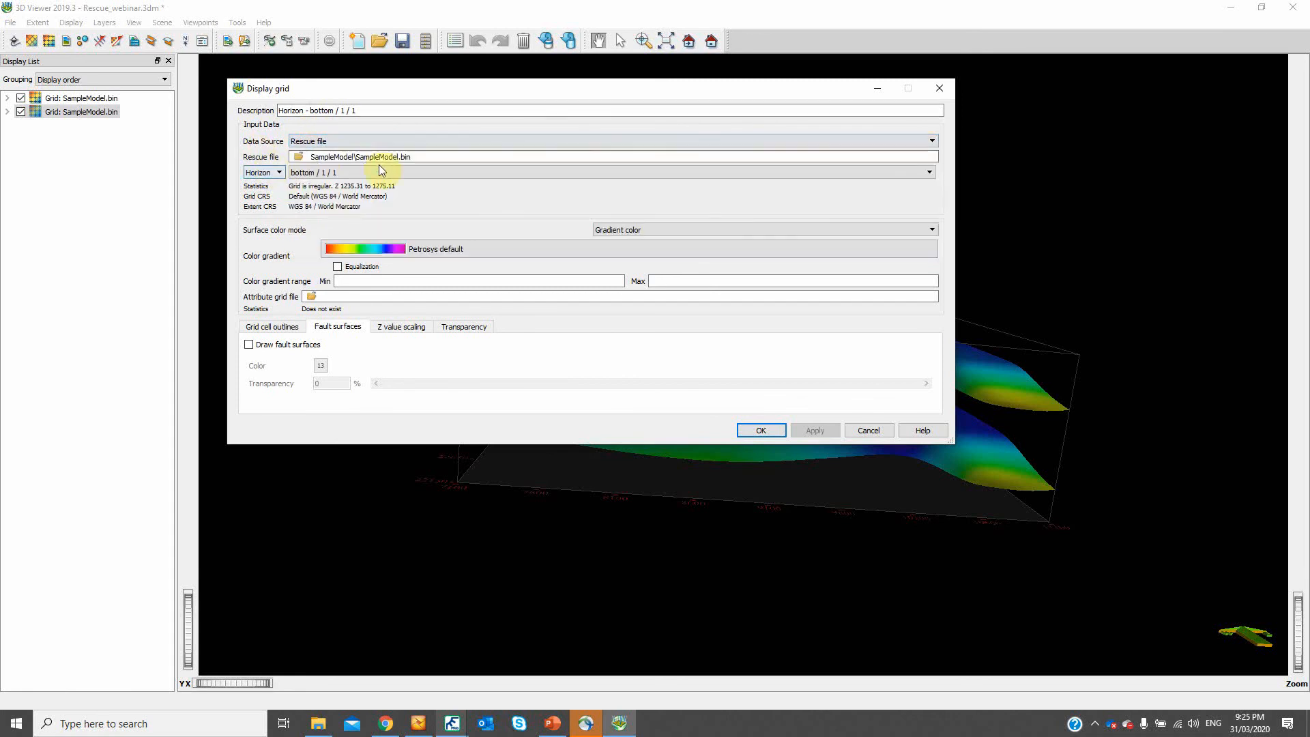
pyautogui.click(946, 97)
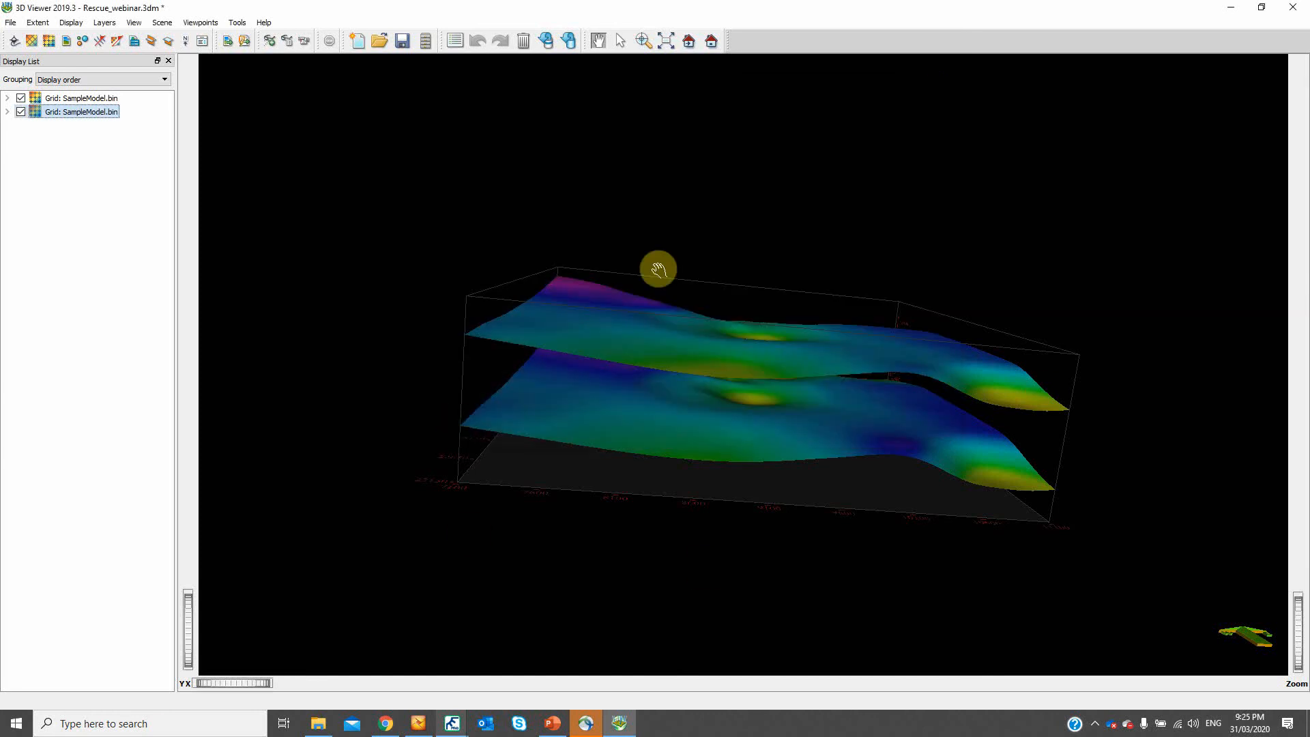
# - Close the 3D Viewer and switch to the Petrel2015_Petrosys_demo map Fault_Sticks_Webinar.dbm
pyautogui.click(1292, 7)
pyautogui.click(686, 379)
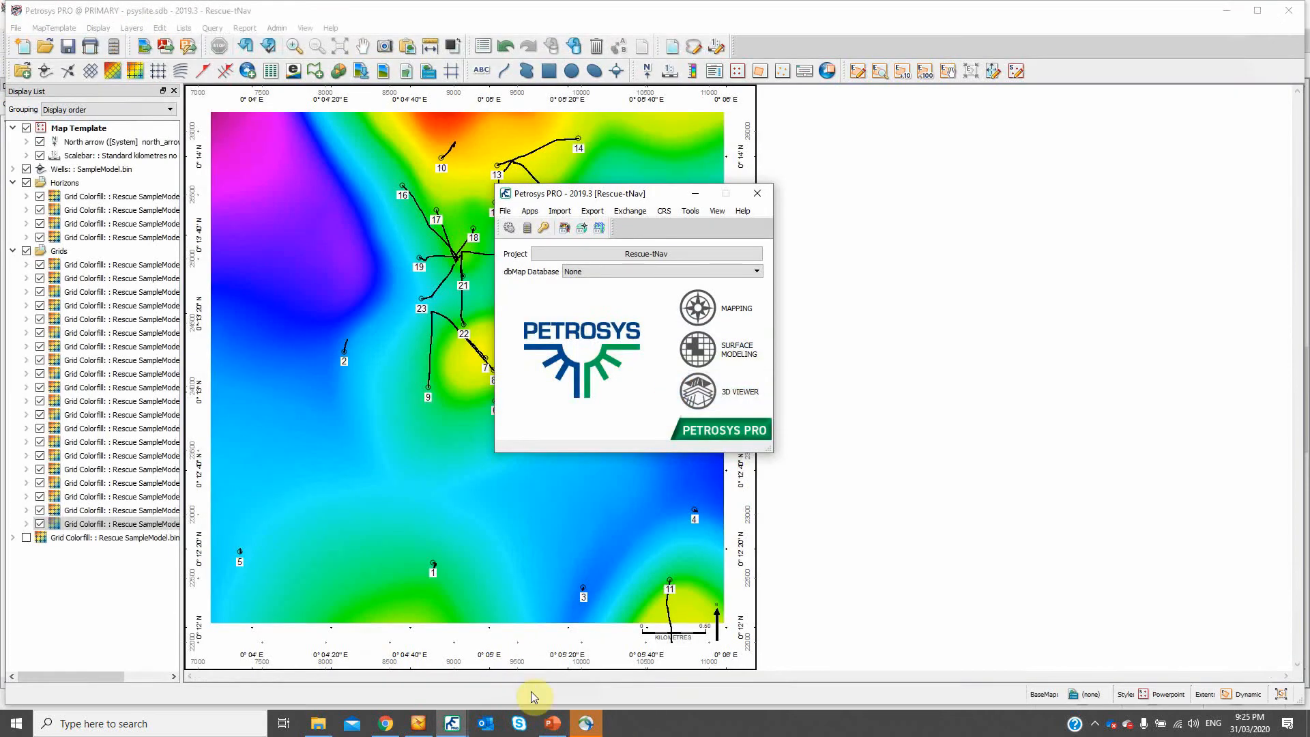
pyautogui.moveTo(456, 727)
pyautogui.moveTo(721, 687)
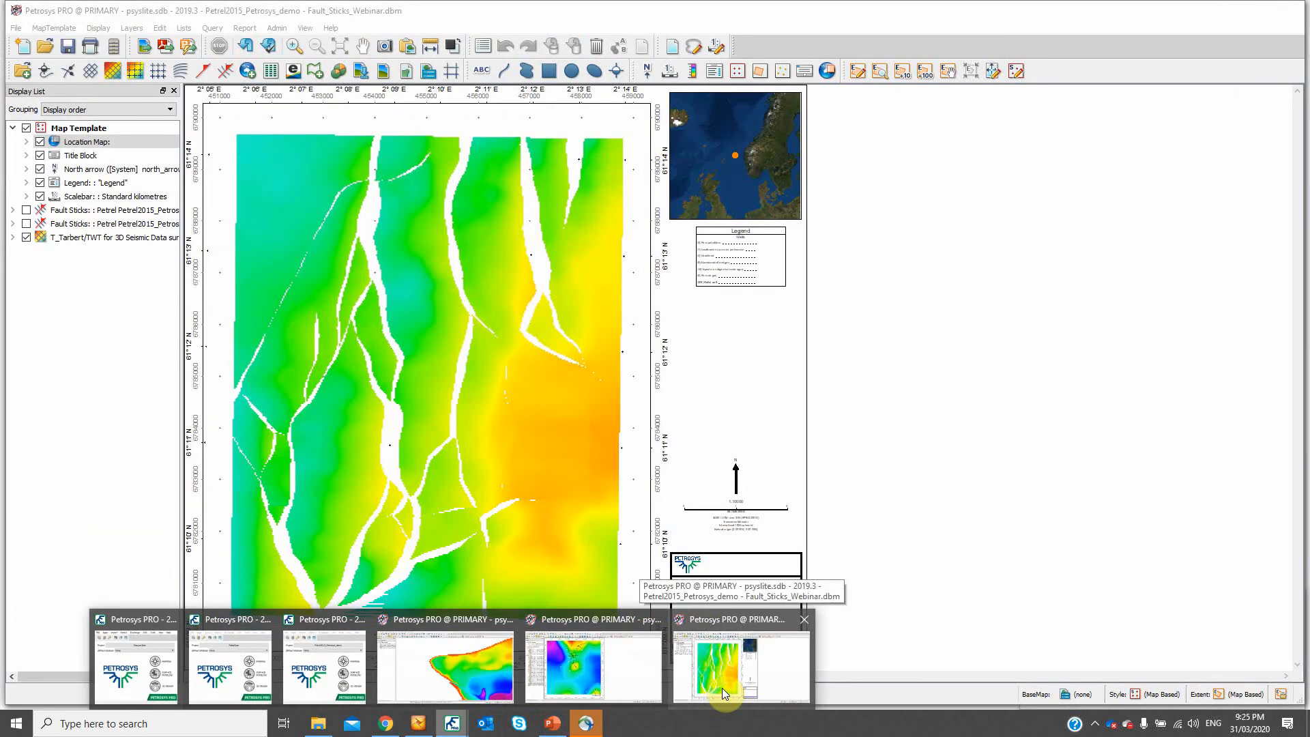
pyautogui.click(722, 688)
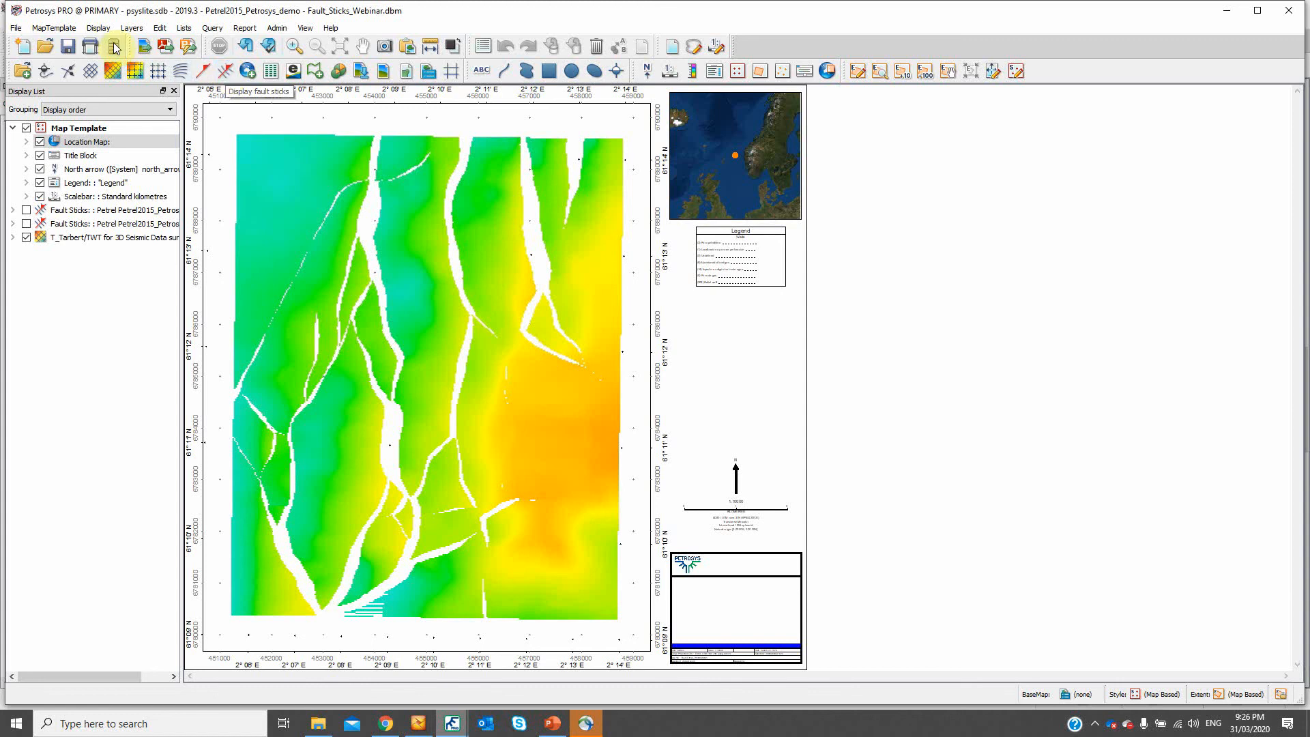
# - Start a new fault sticks display from the Petrel2015_Petrosys_demo project and enlarge its settings to review the selected fault surfaces
pyautogui.click(99, 28)
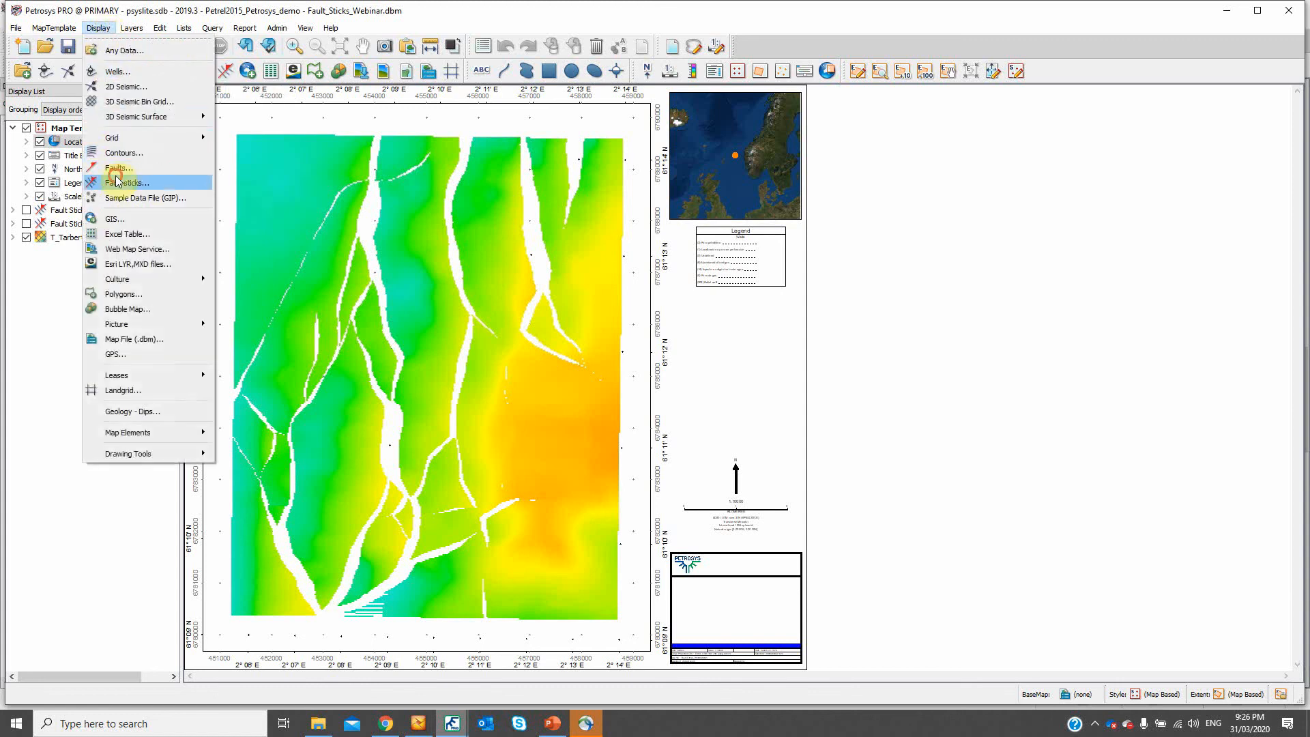
pyautogui.click(116, 167)
pyautogui.moveTo(528, 165); pyautogui.dragTo(612, 108)
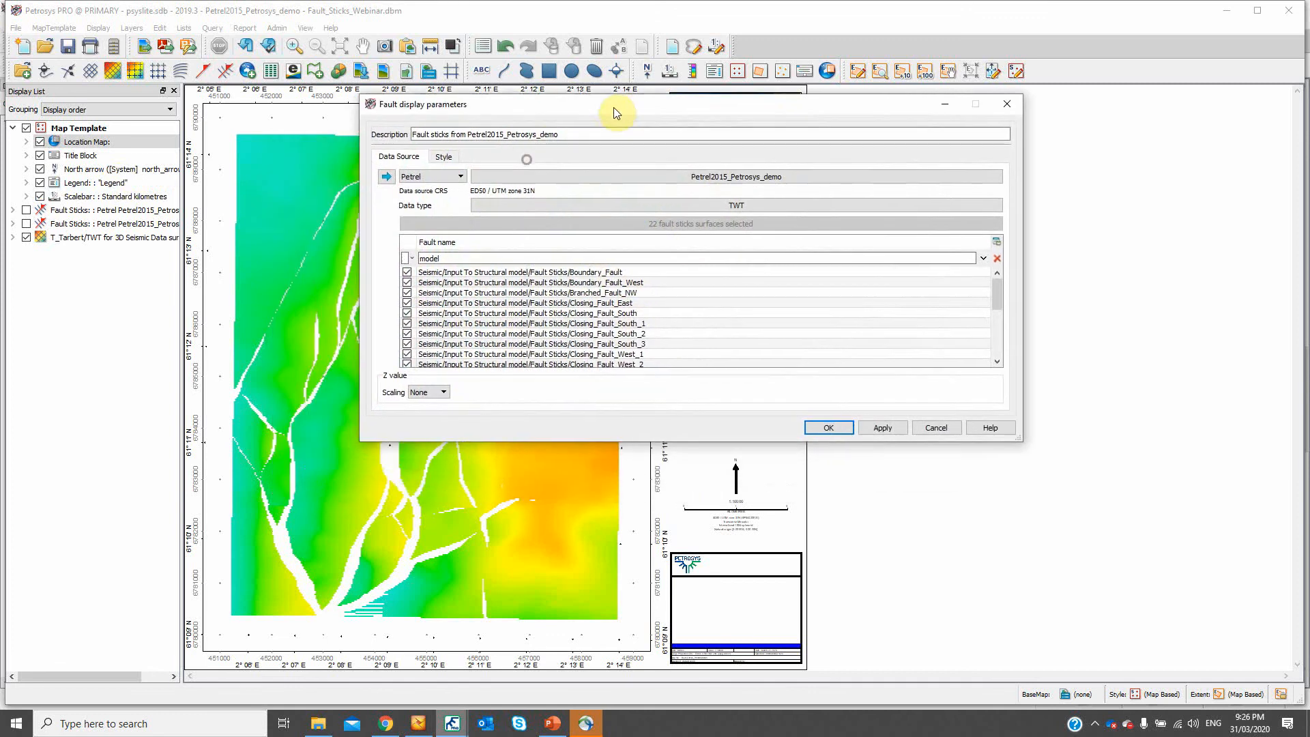
pyautogui.moveTo(560, 487); pyautogui.dragTo(556, 548)
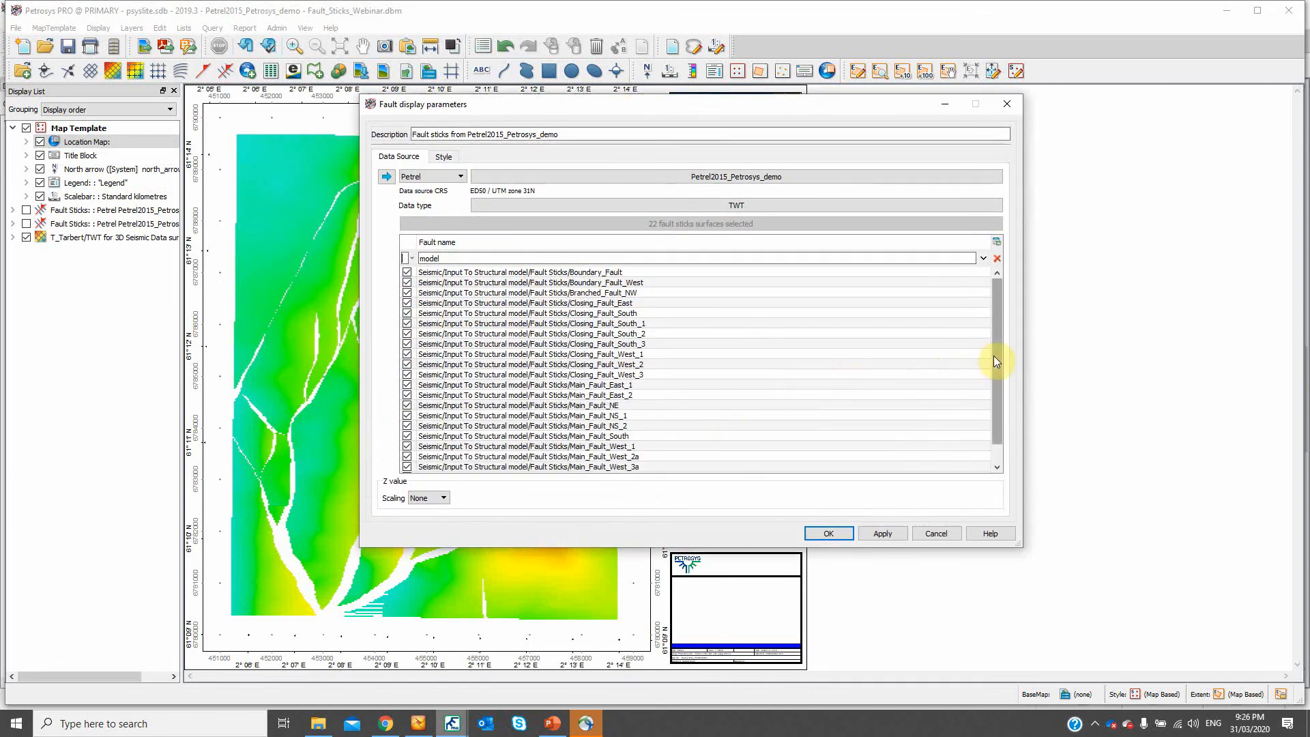
pyautogui.moveTo(993, 355); pyautogui.dragTo(988, 301)
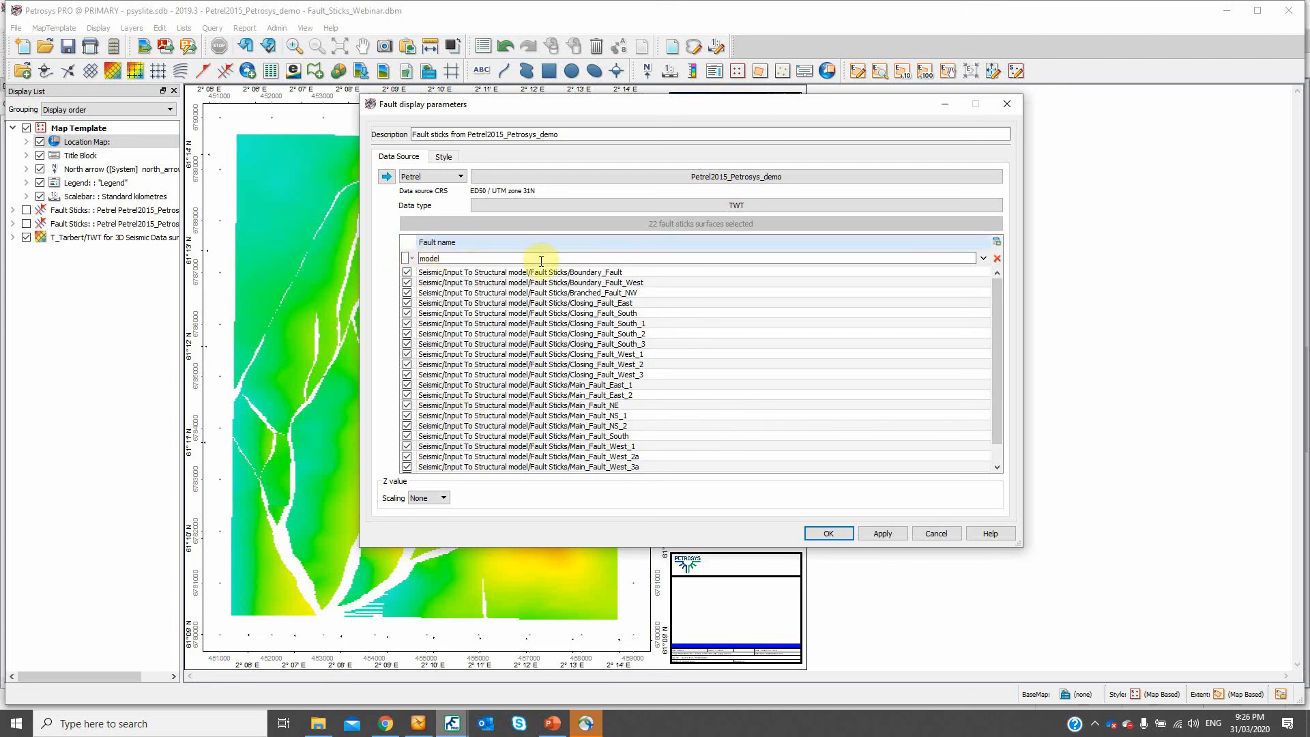
# - Keep the Gradient color style with the Petrosys default gradient and display the selected Petrel fault sticks on the map
pyautogui.click(443, 156)
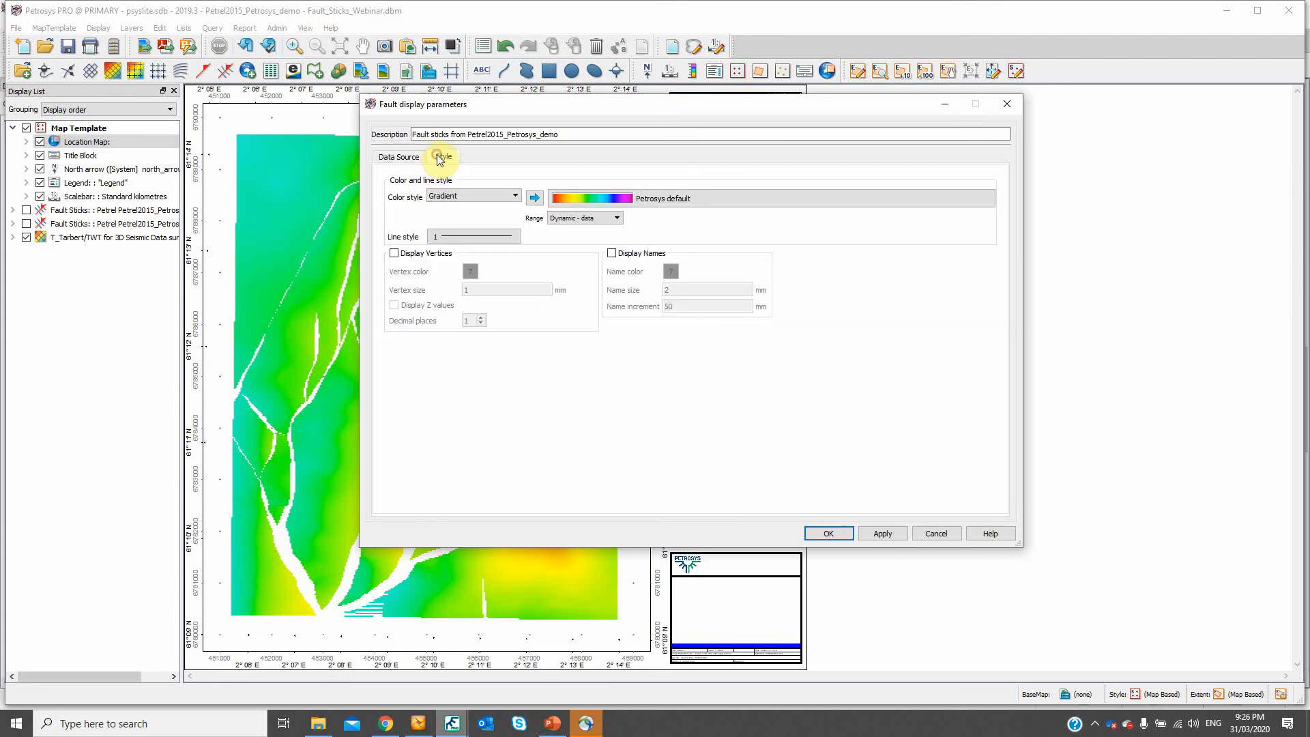
pyautogui.click(493, 194)
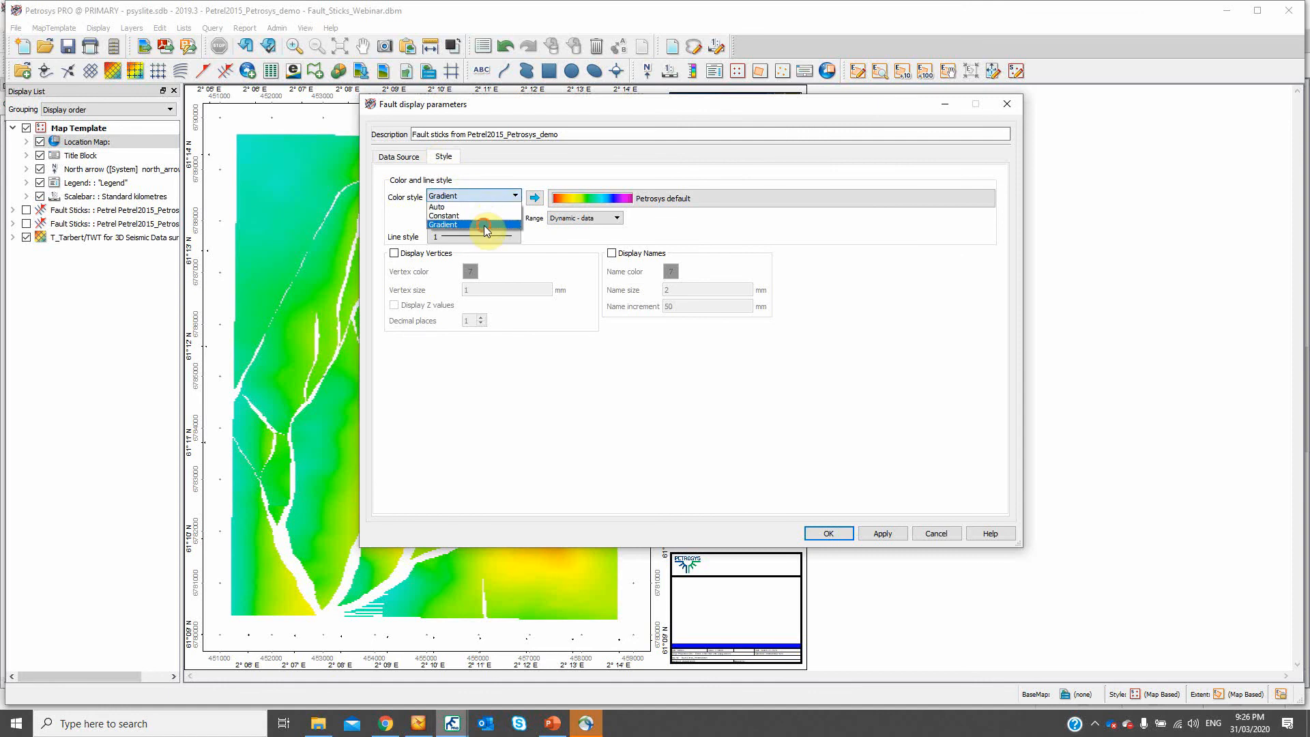
pyautogui.click(484, 225)
pyautogui.click(828, 534)
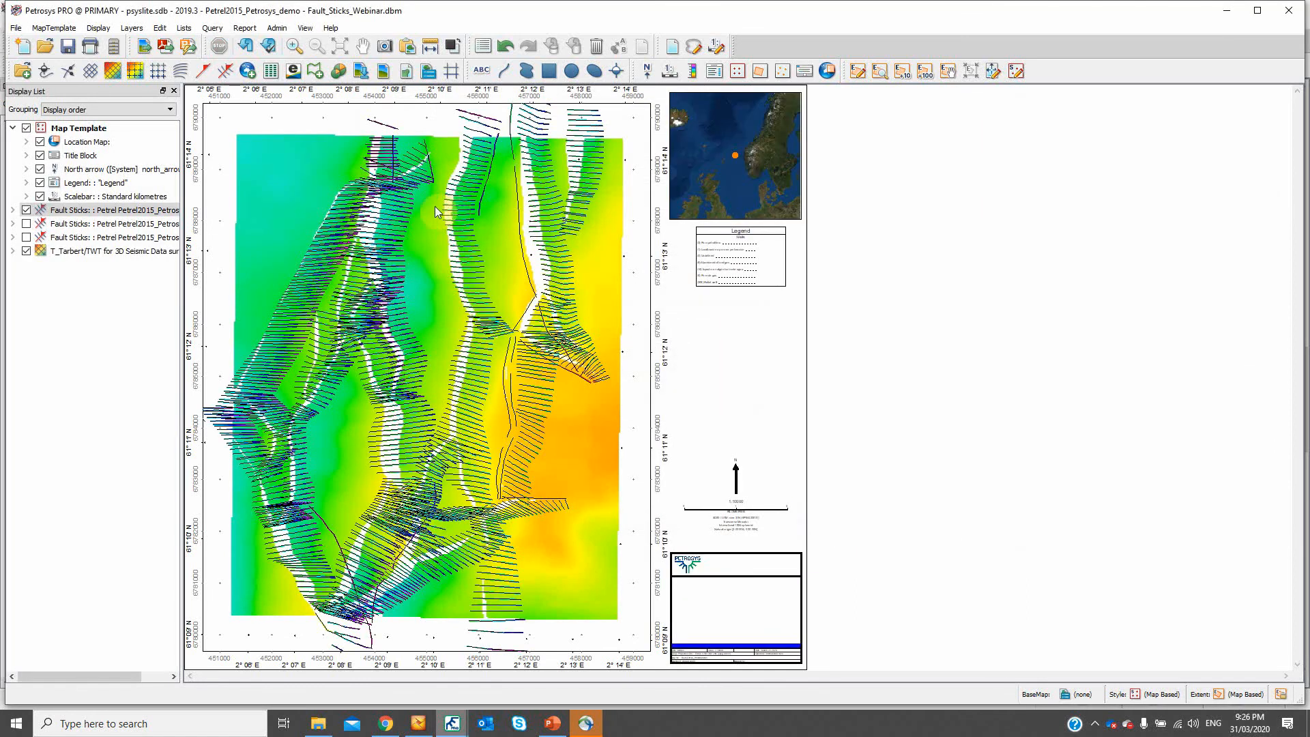
# - Check which data sources are offered for the newly added fault sticks layer, and close its settings without changes
pyautogui.click(115, 209)
pyautogui.doubleClick(115, 209)
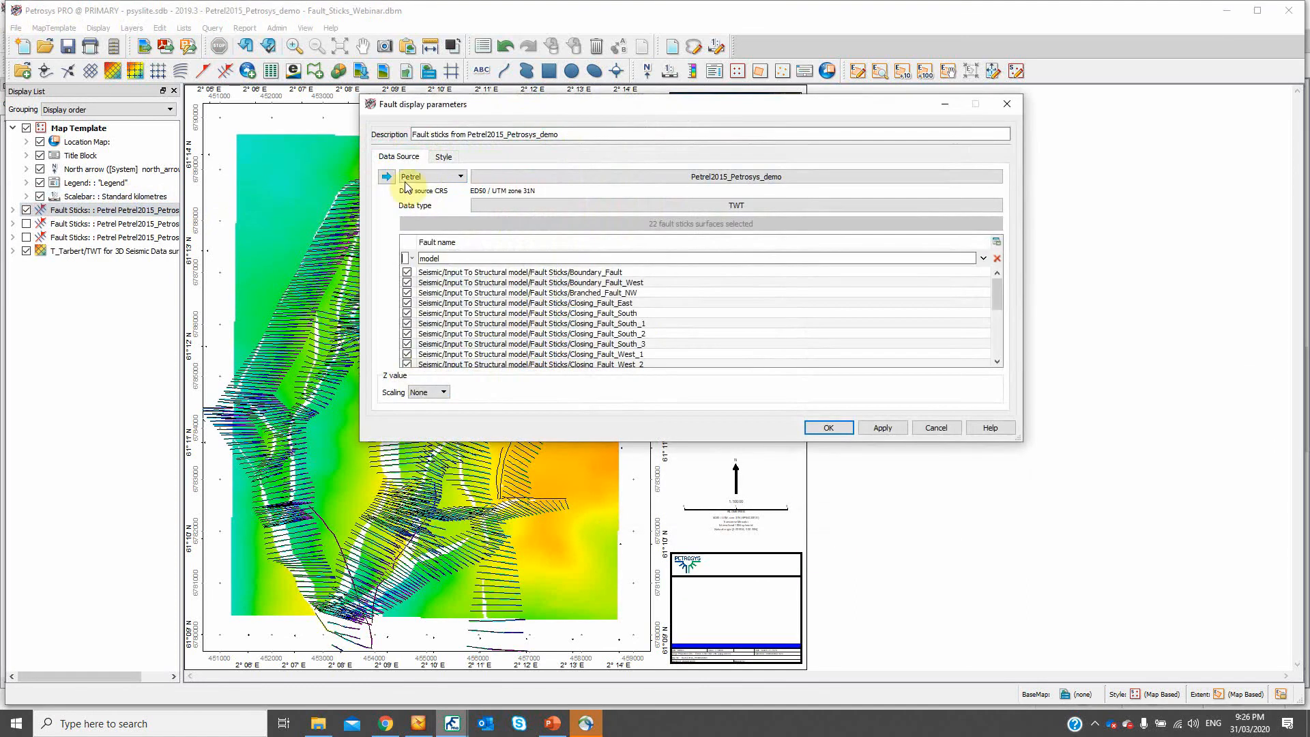
pyautogui.click(419, 176)
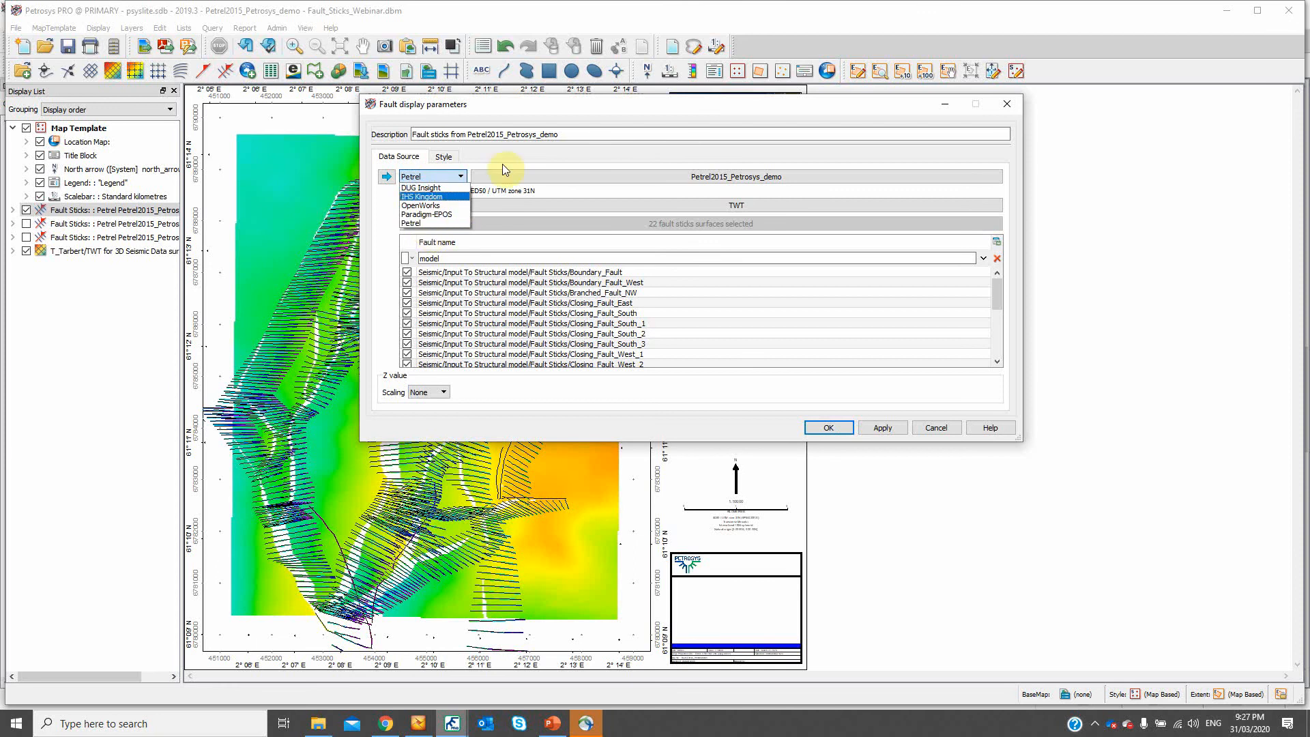
pyautogui.click(545, 110)
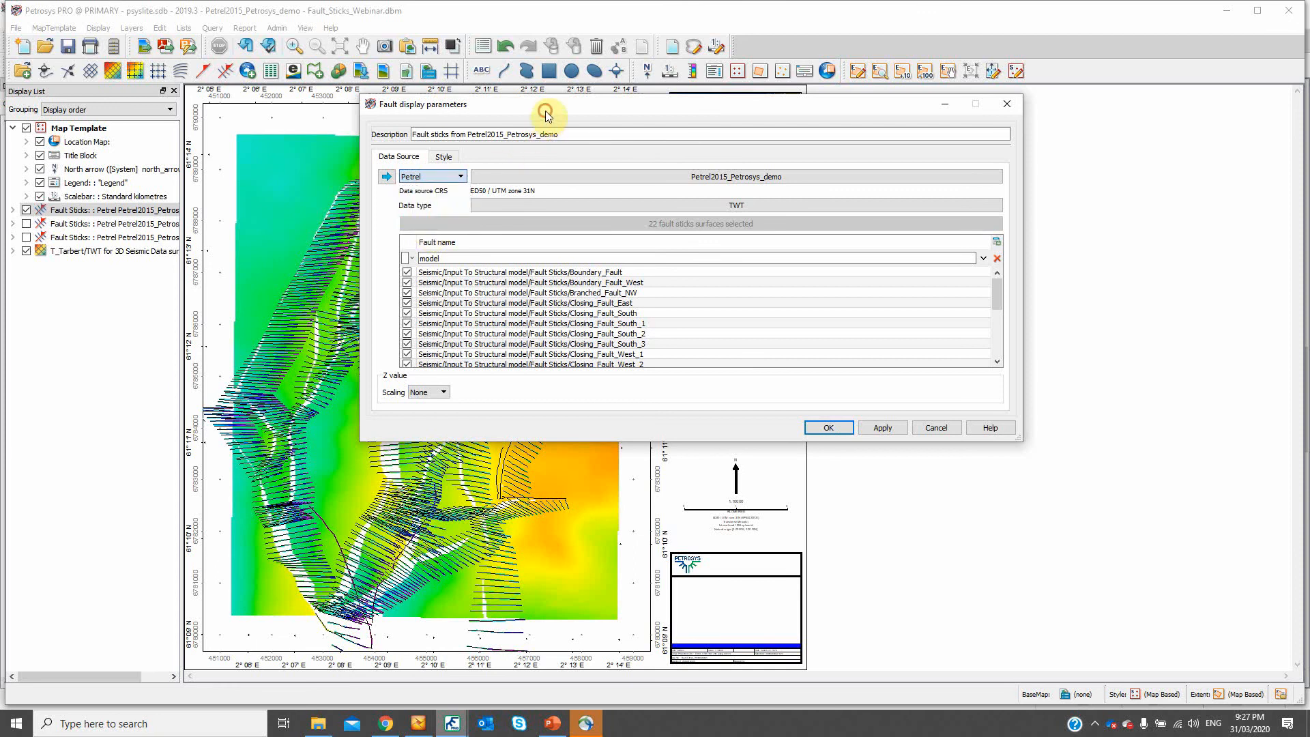
pyautogui.click(1009, 106)
pyautogui.moveTo(448, 726)
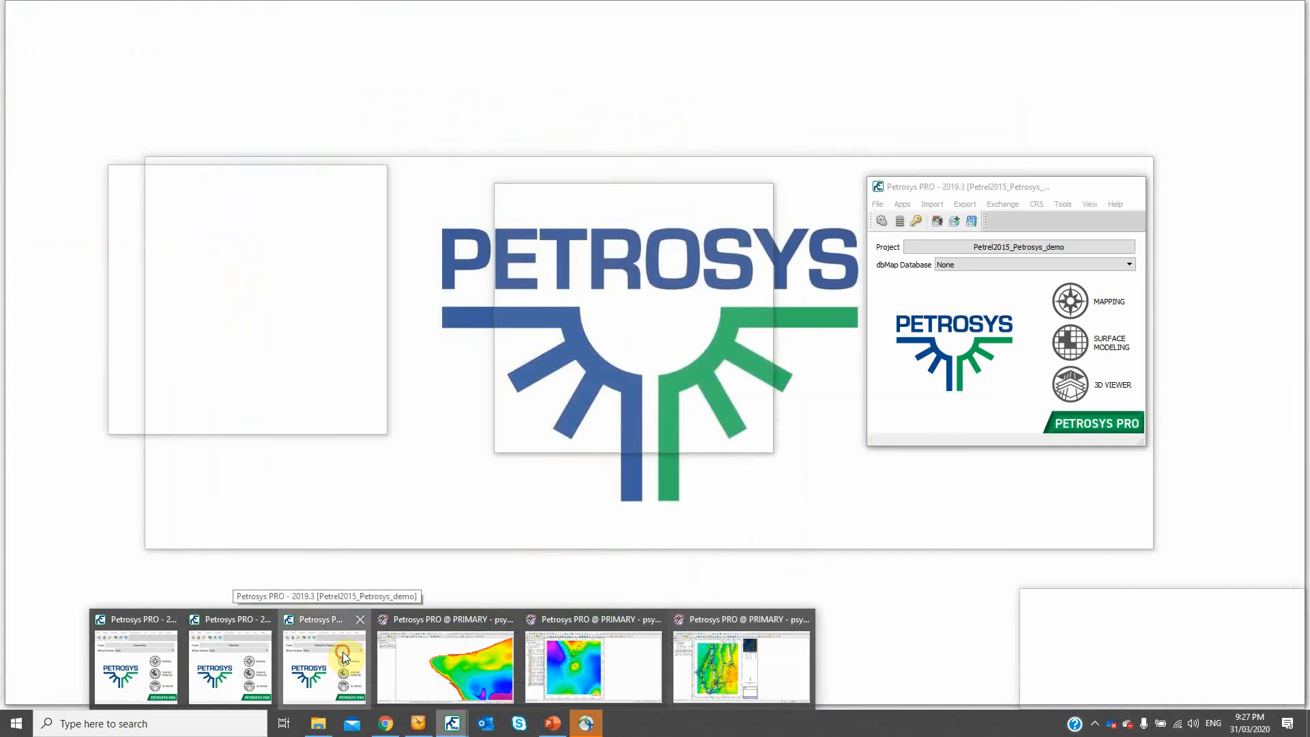
# - Switch to the Petrosys PRO launcher for the Petrel2015_Petrosys_demo project and start Surface Modeling
pyautogui.click(342, 654)
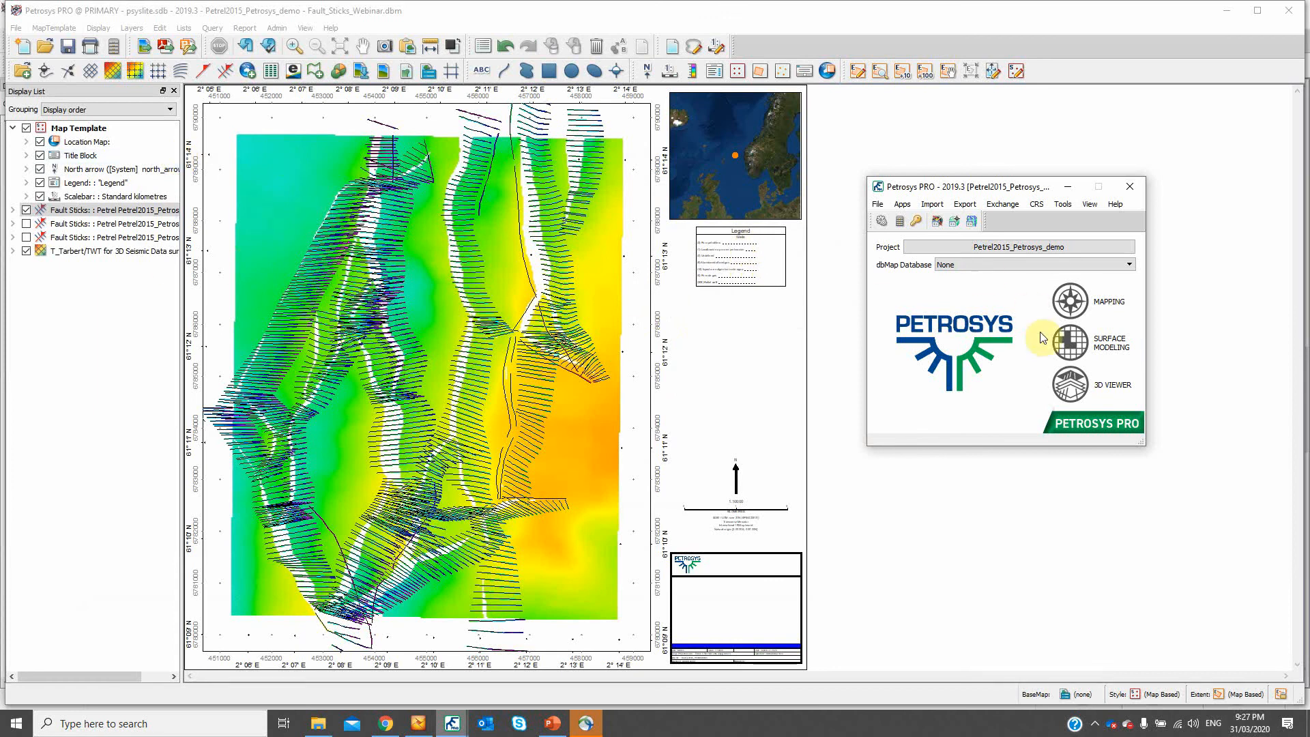
pyautogui.click(1066, 336)
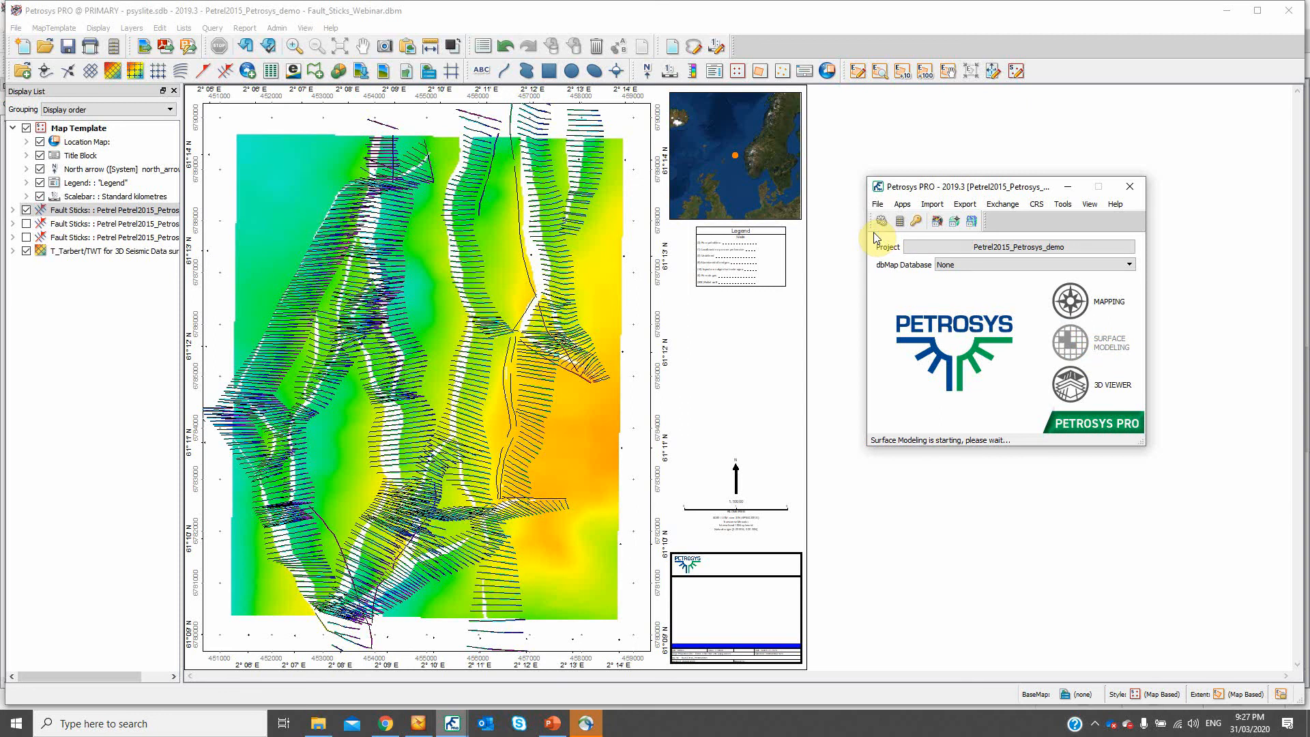
pyautogui.moveTo(453, 727)
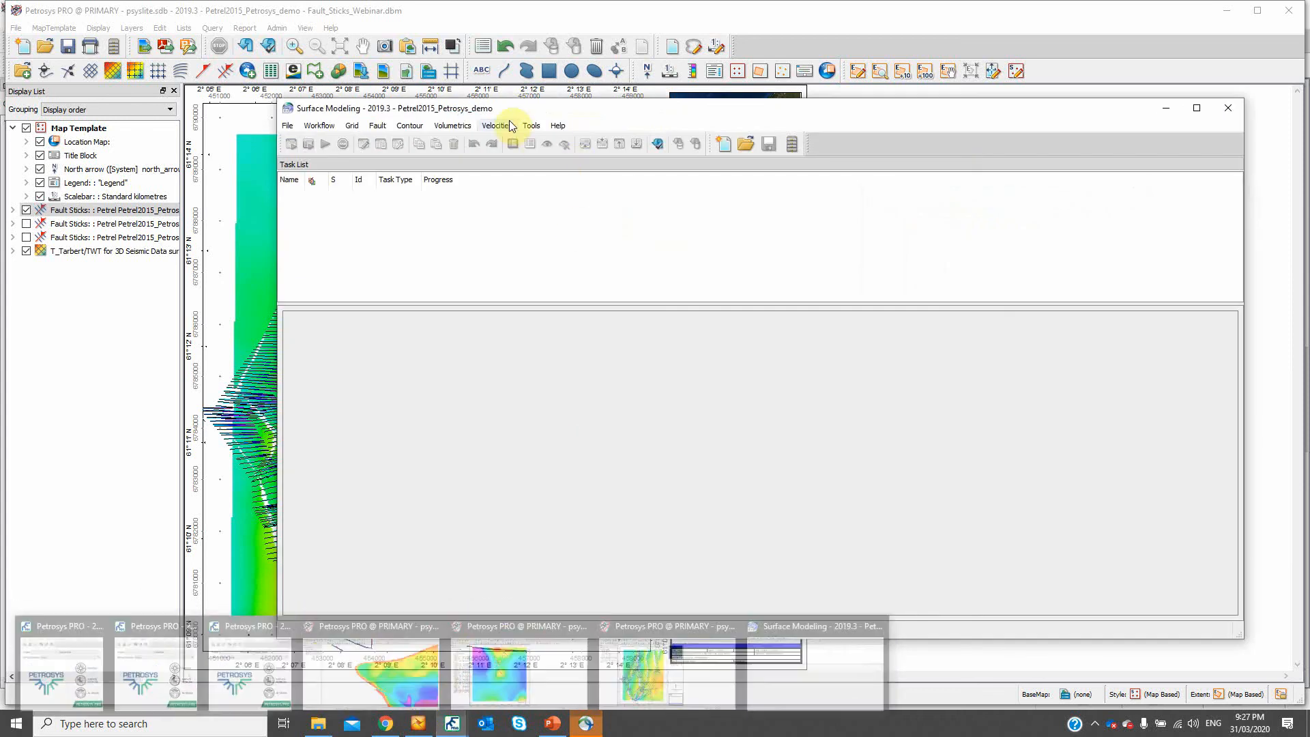
# - Start a fault sticks exchange with Petrel as the input data source, connected to the Petrel2015_Petrosys_demo project
pyautogui.click(287, 126)
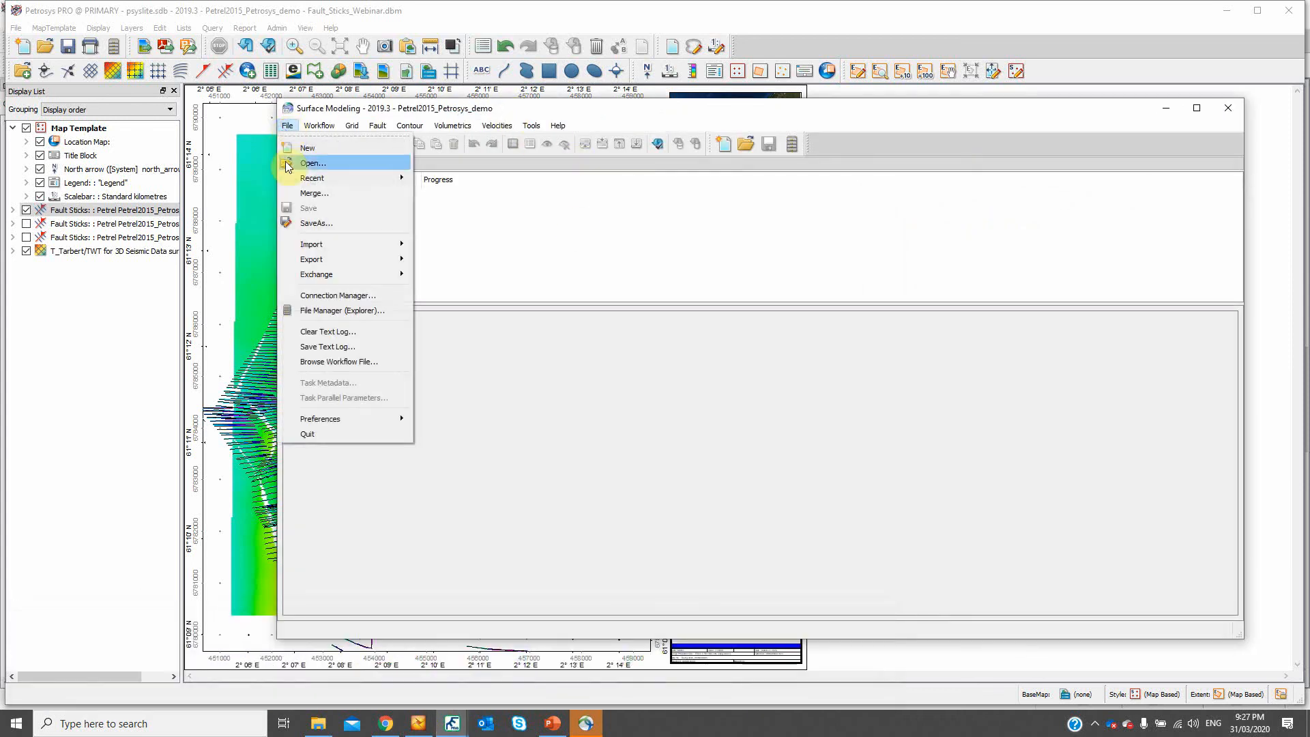
pyautogui.moveTo(319, 275)
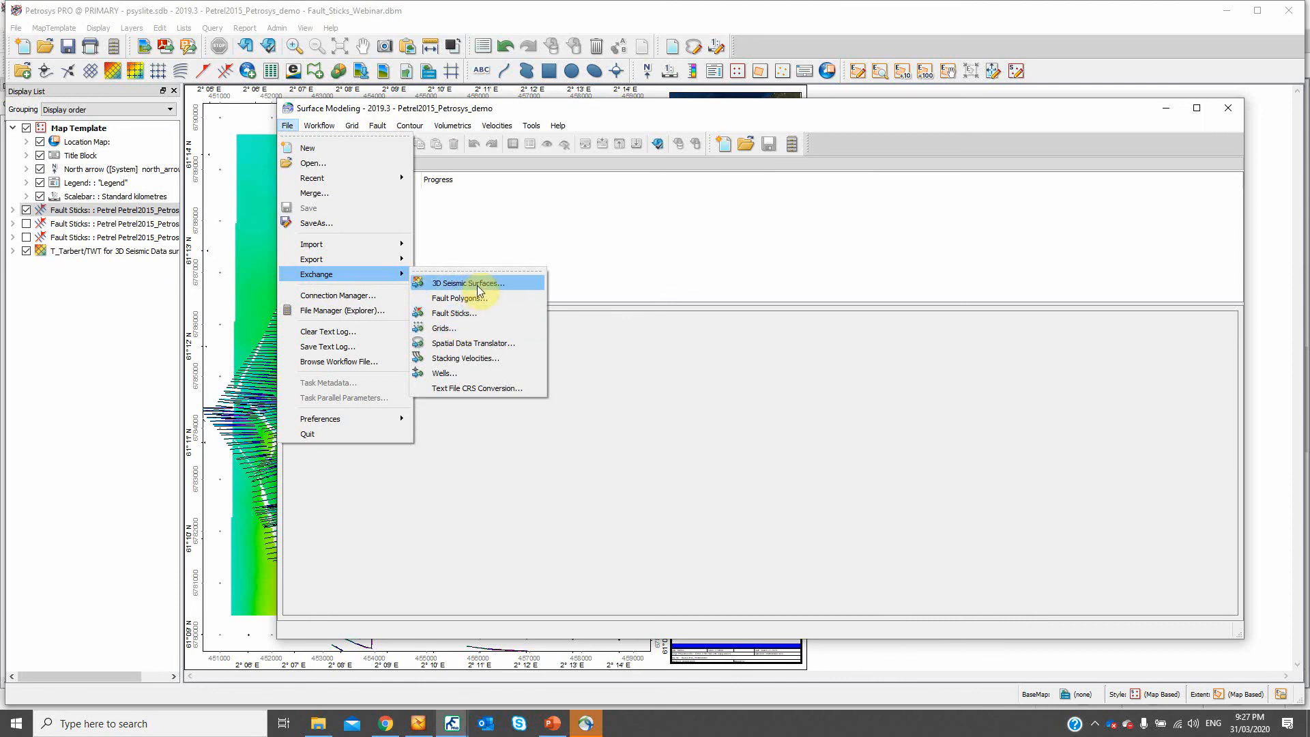
pyautogui.click(457, 313)
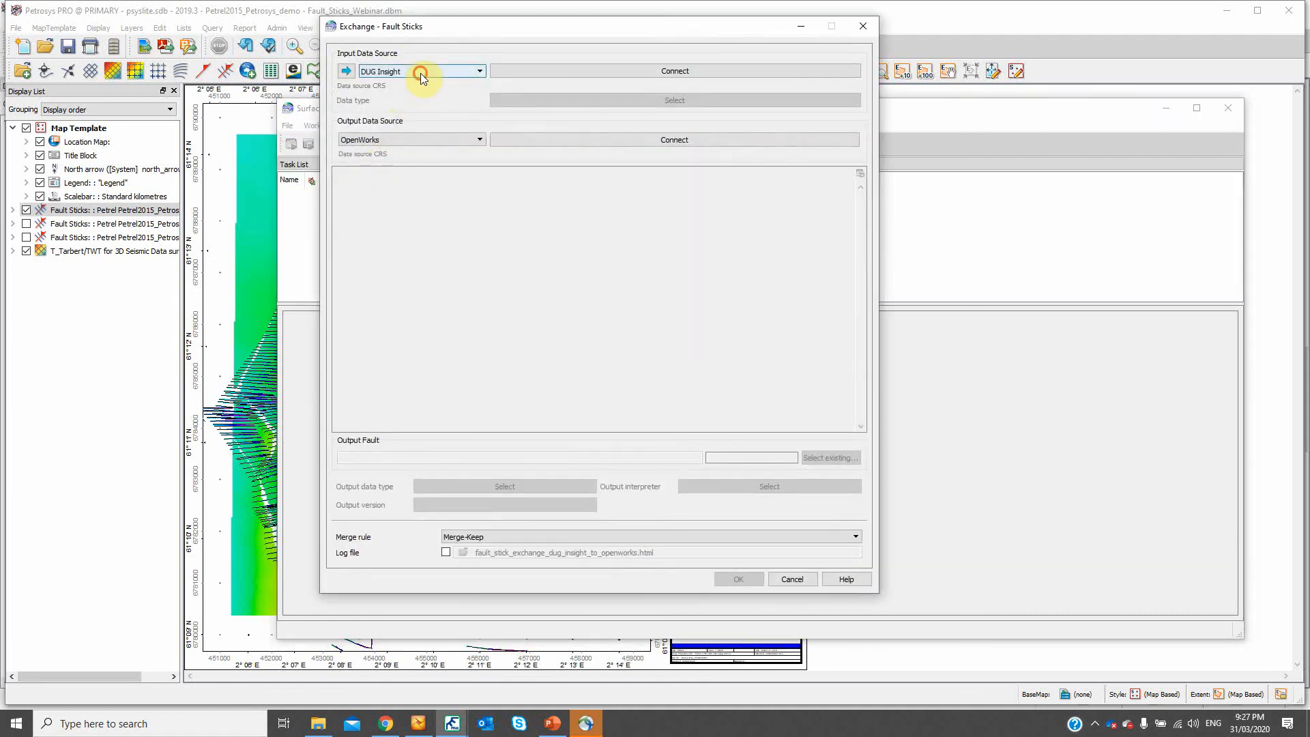
pyautogui.click(421, 73)
pyautogui.click(372, 118)
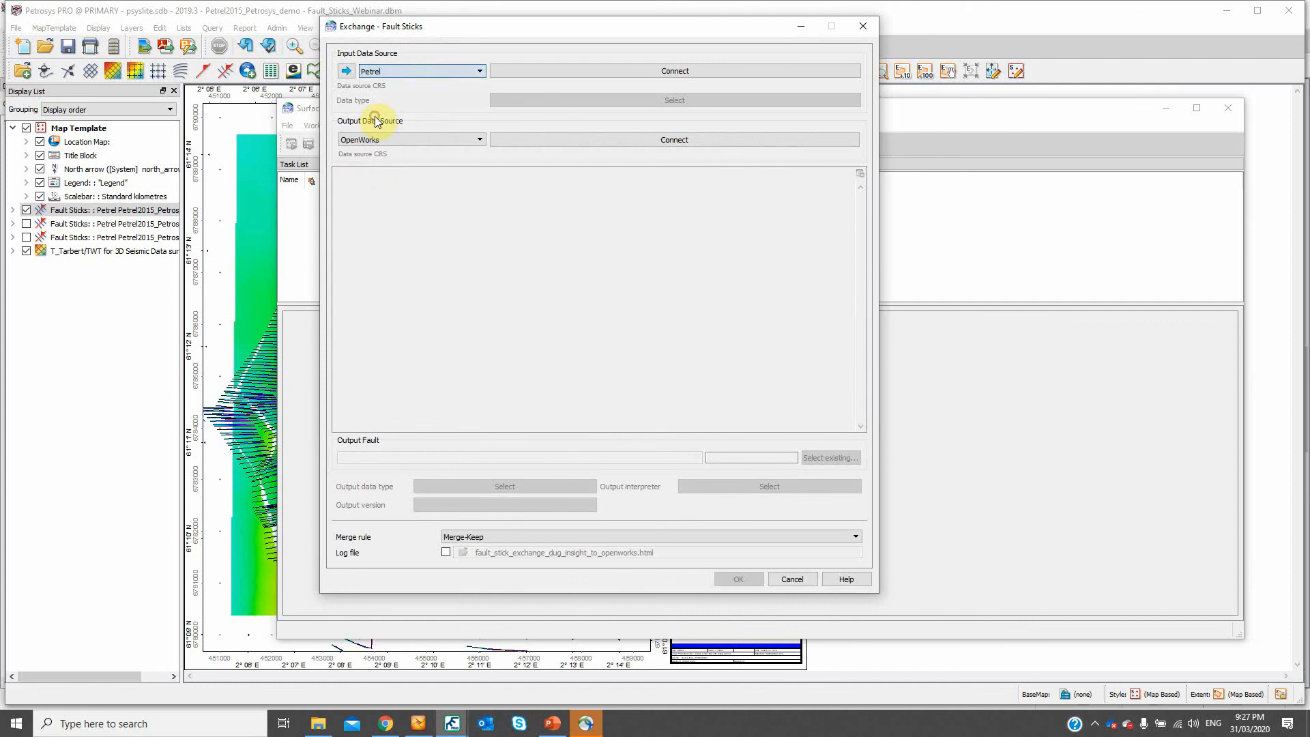
pyautogui.click(346, 72)
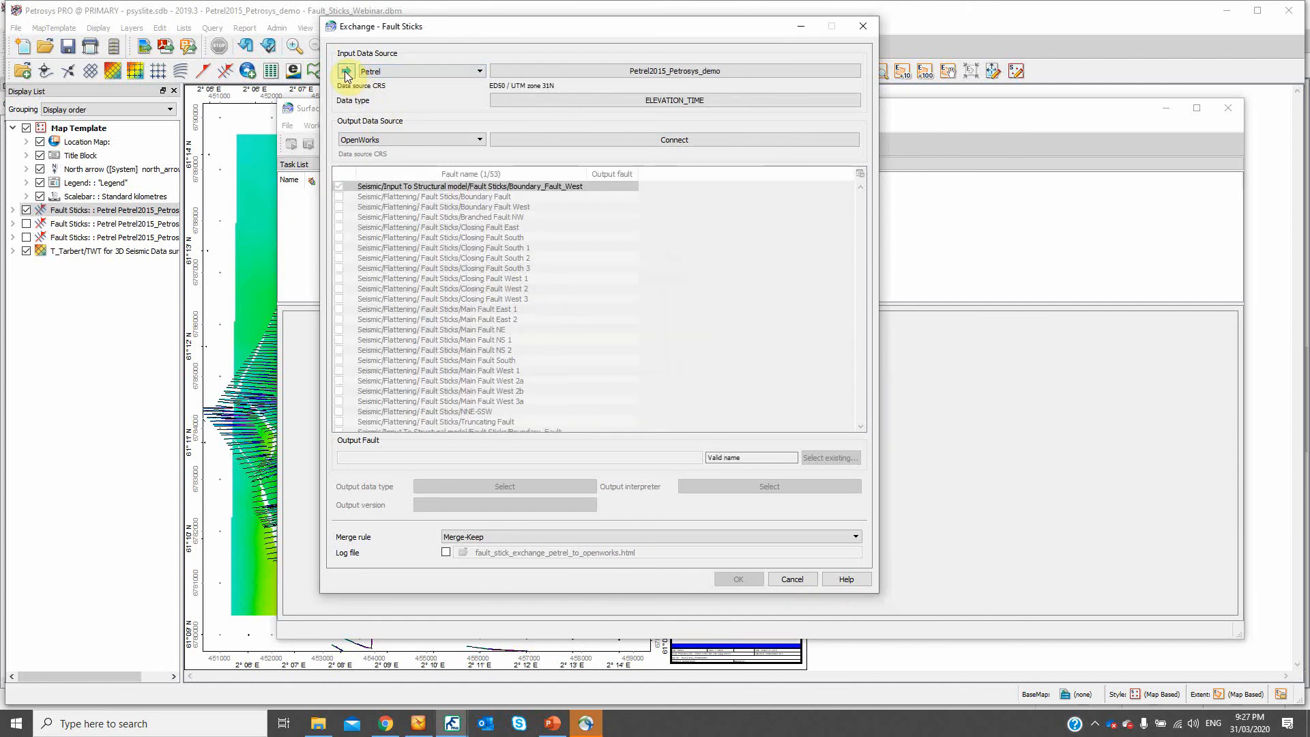